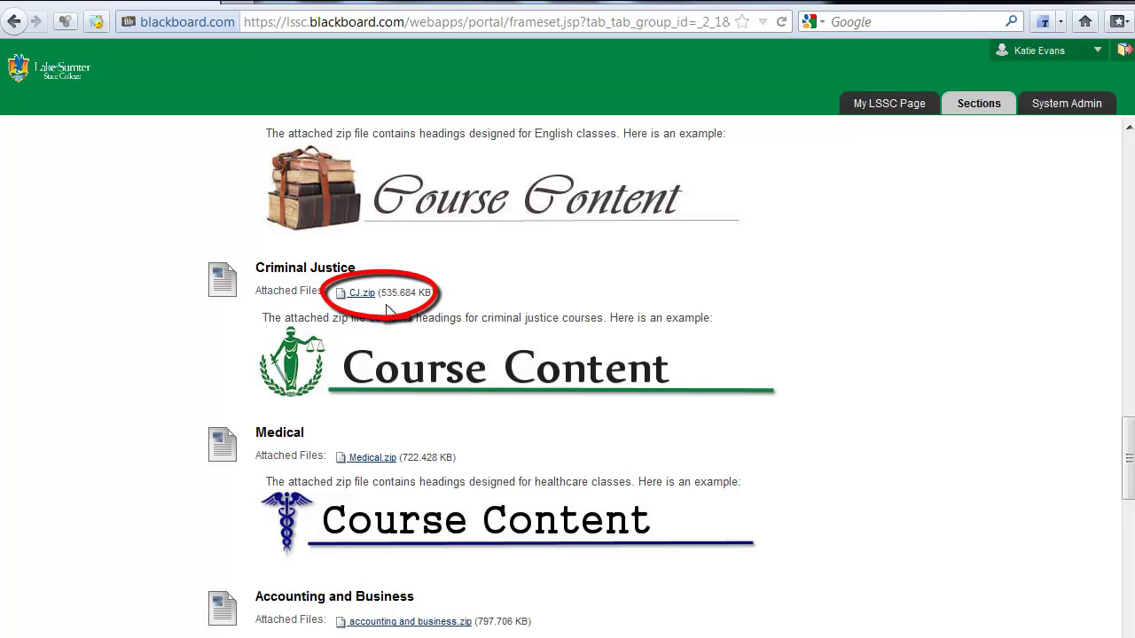
- Save the Criminal Justice headings file CJ.zip to the Desktop
right_click(364, 293)
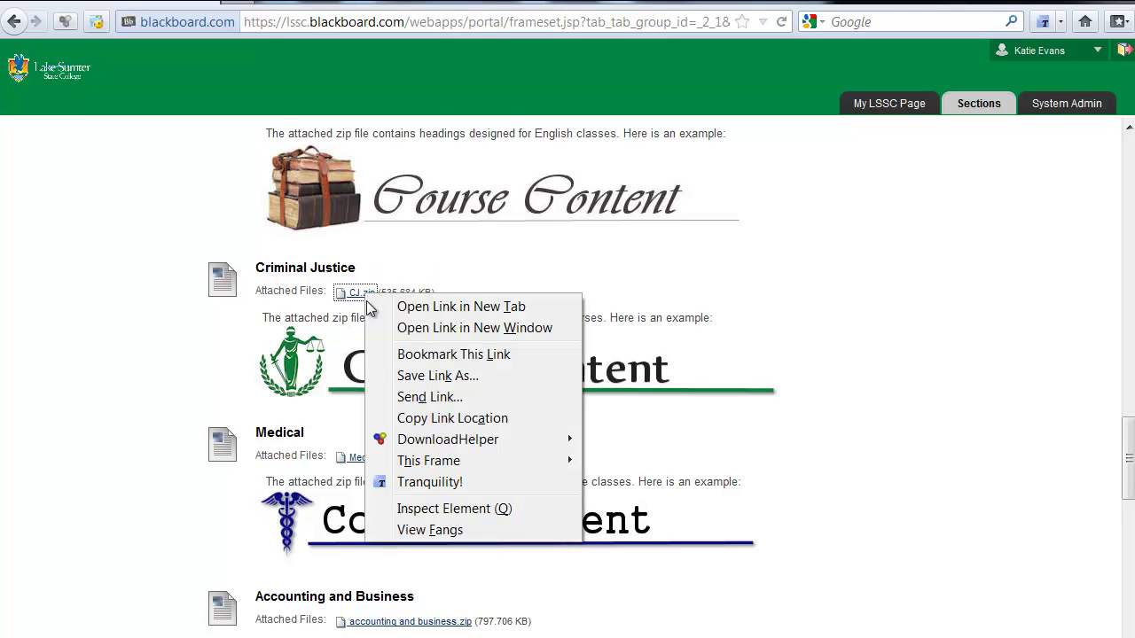
click(413, 376)
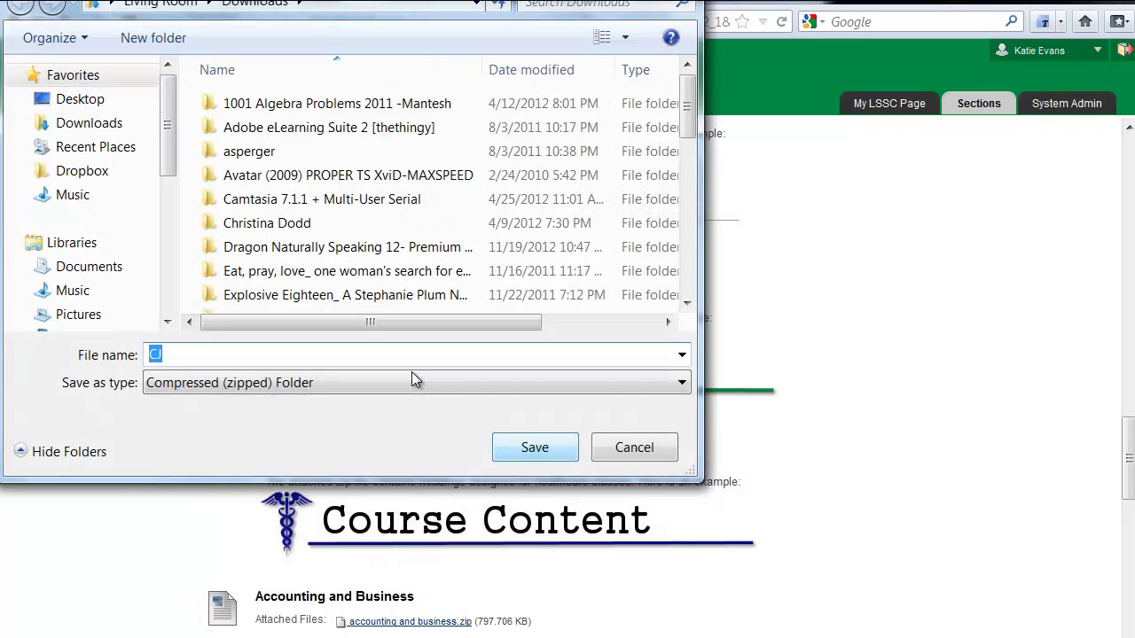
click(89, 103)
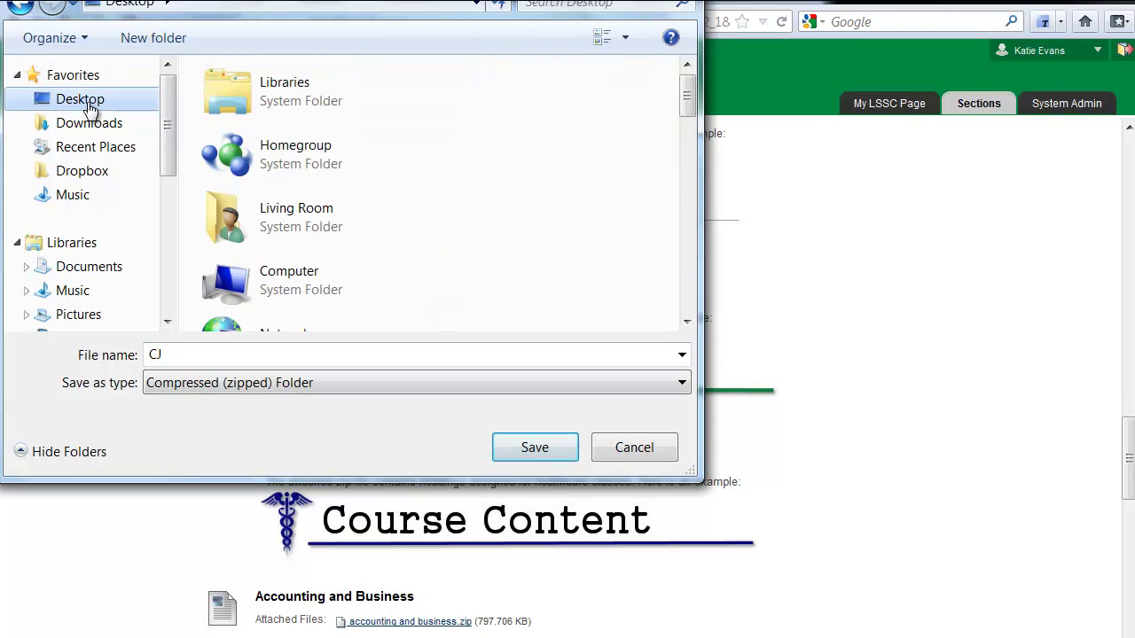
click(535, 447)
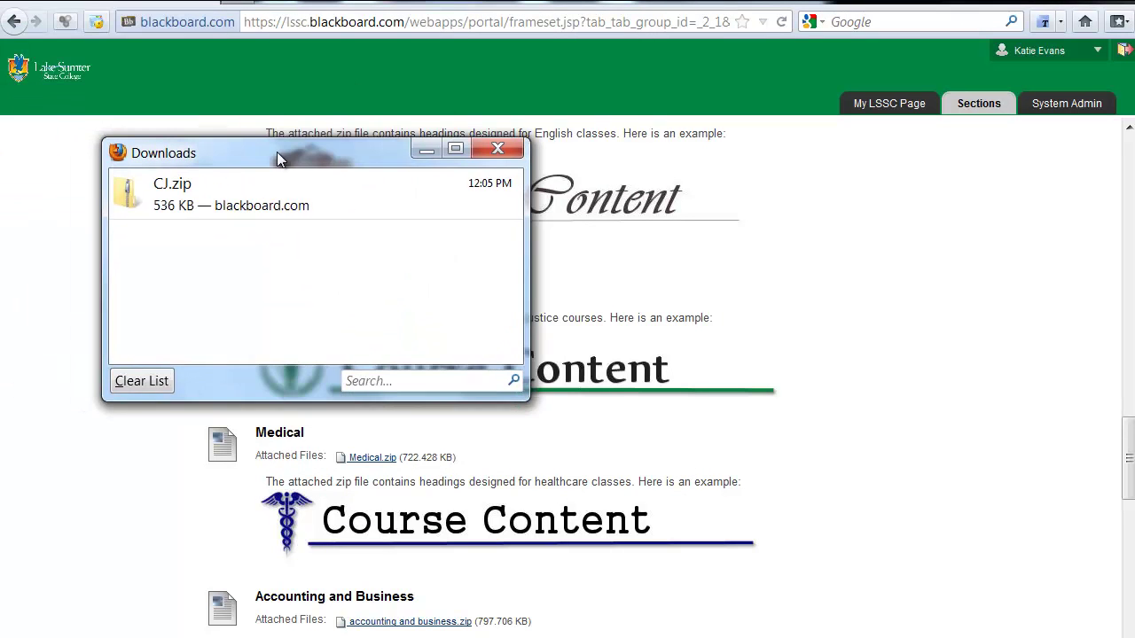
- Open the downloaded CJ.zip, extract all its files to the CJ folder on the Desktop, and close the folder and download windows
click(275, 208)
double_click(275, 209)
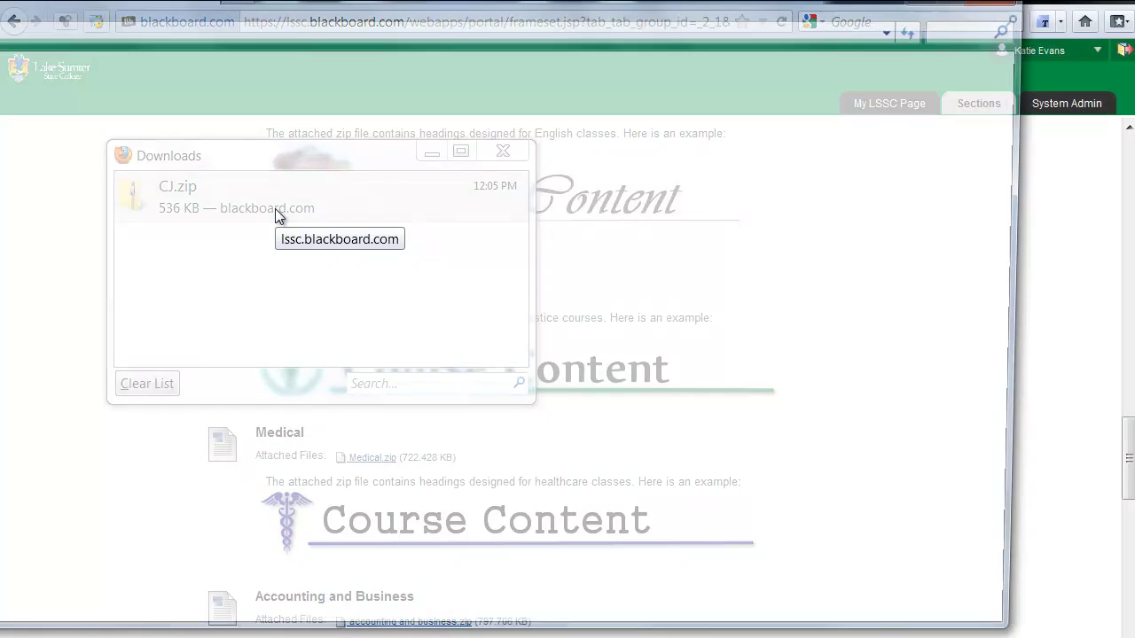
drag(137, 7, 323, 29)
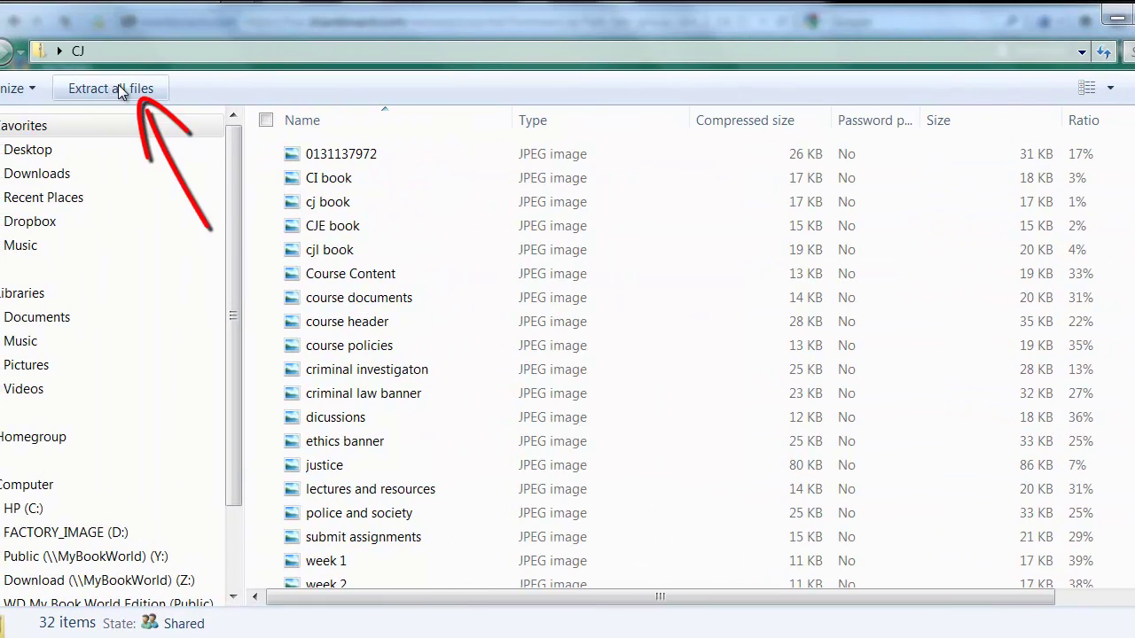
click(130, 89)
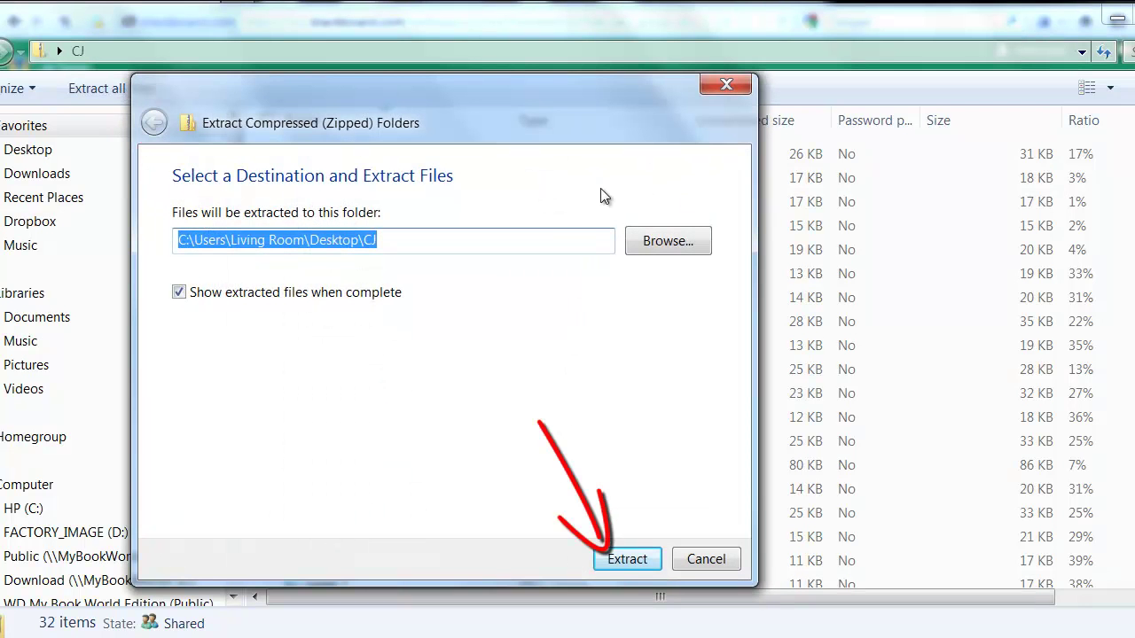
click(623, 561)
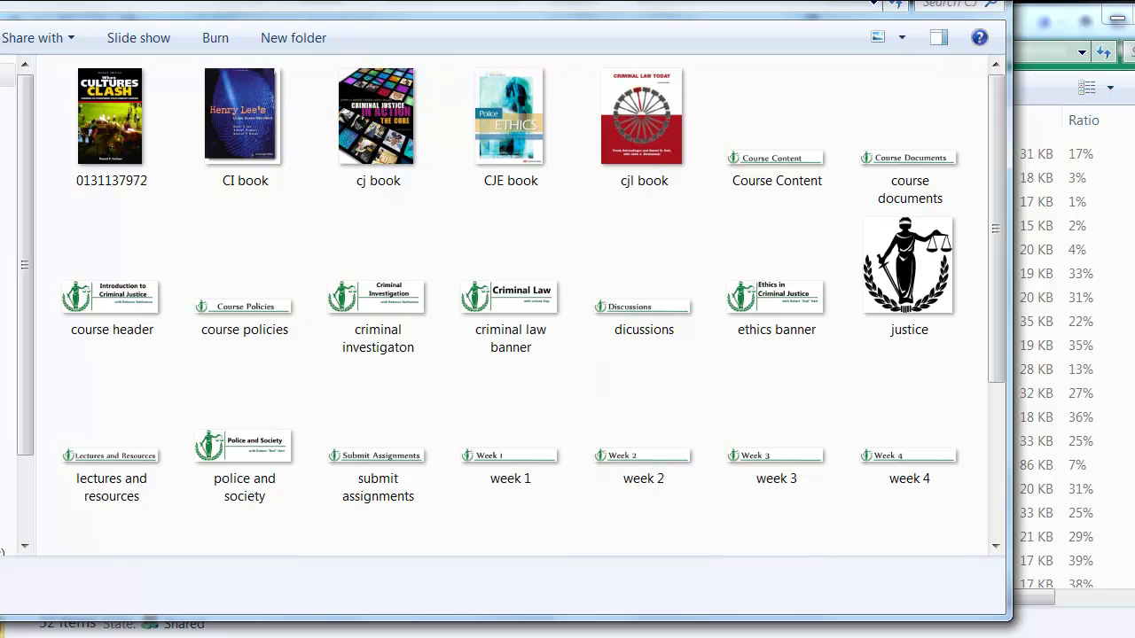
key(alt+F4)
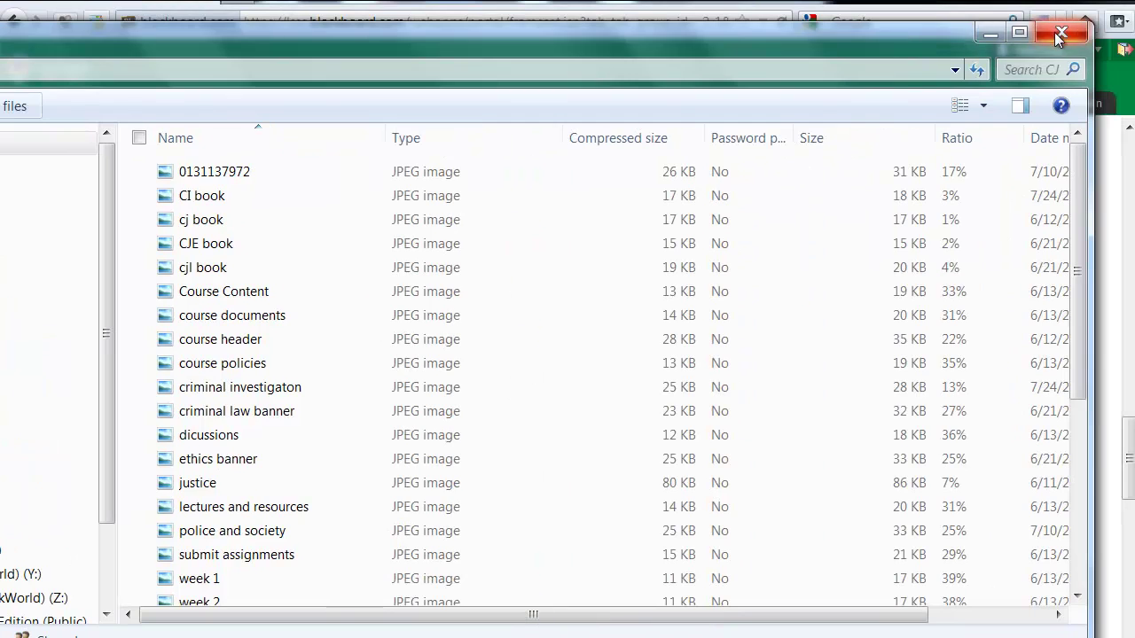
click(1027, 35)
click(545, 182)
- Go to Course Documents and open the Orientation Unit for Students folder within Course-Building Resources
drag(1127, 434, 1128, 142)
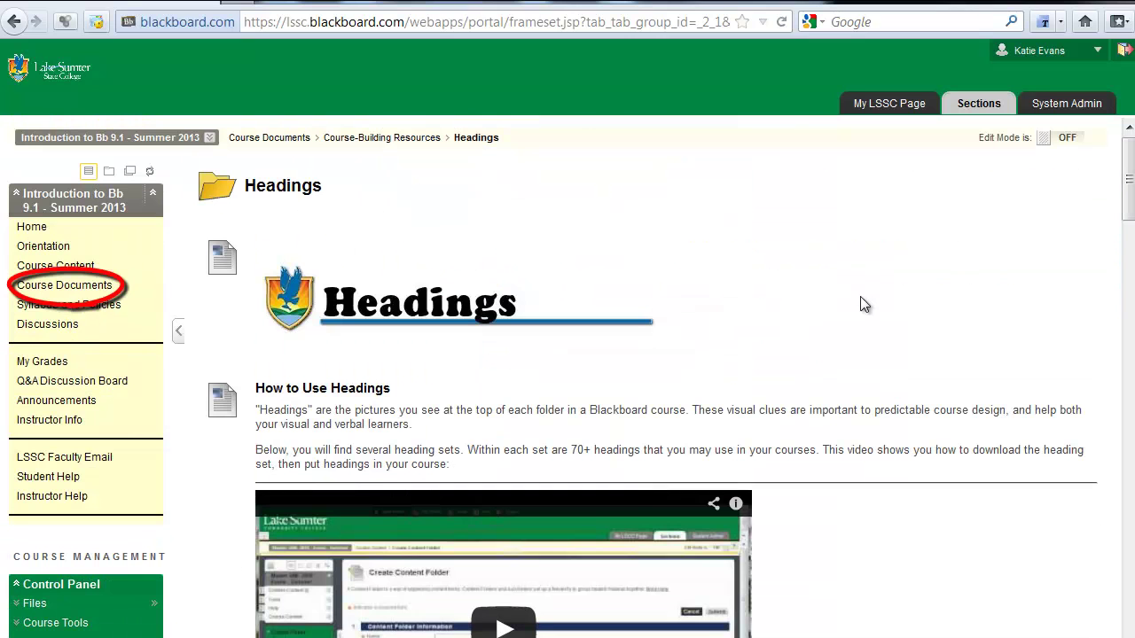
click(94, 288)
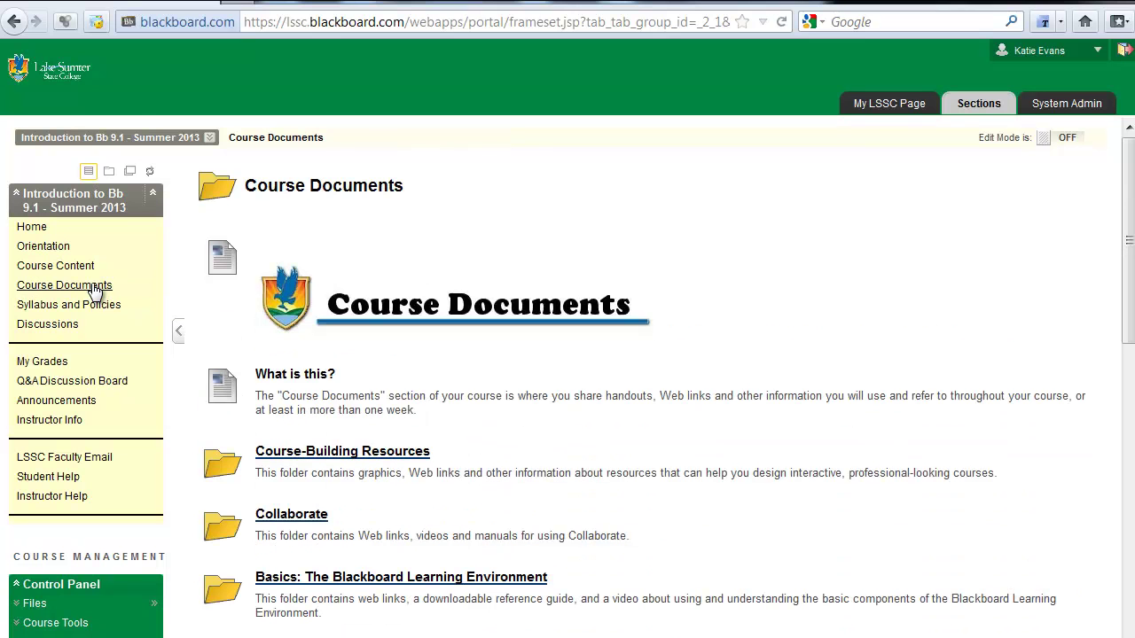
click(375, 457)
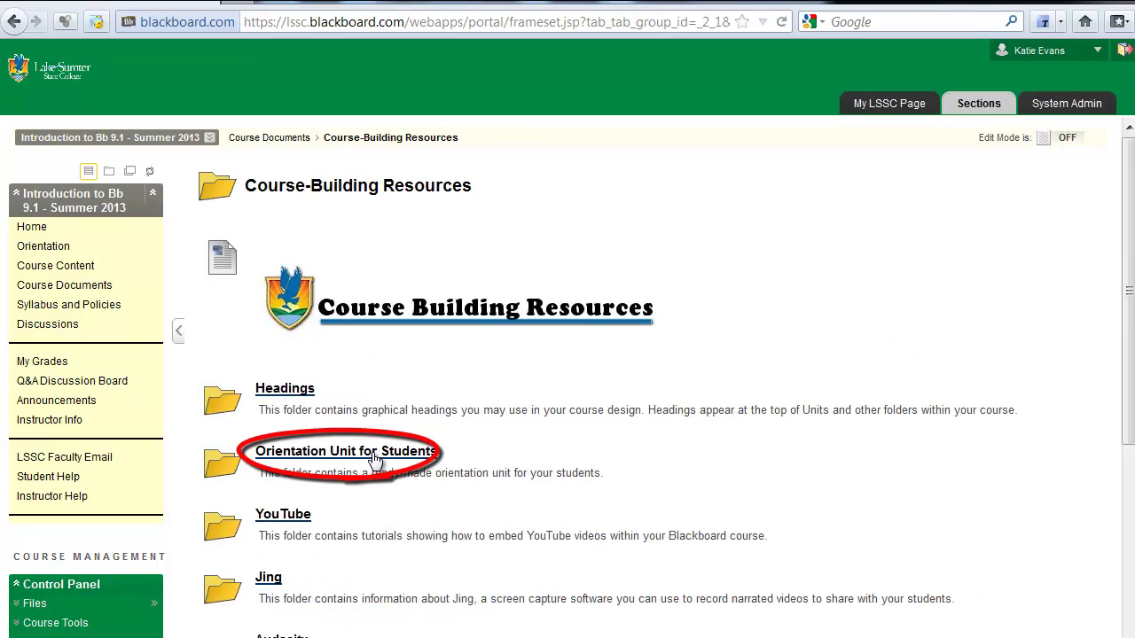
click(375, 457)
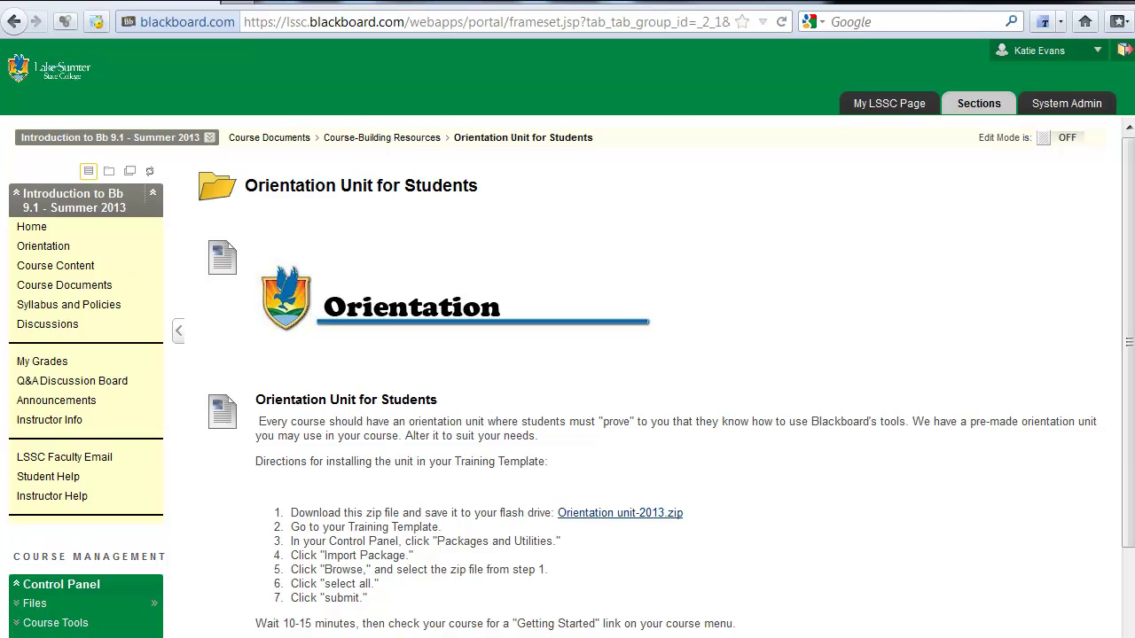
- Save the linked Orientation unit-2013.zip to the Desktop and close the downloads window
drag(1125, 380, 1125, 469)
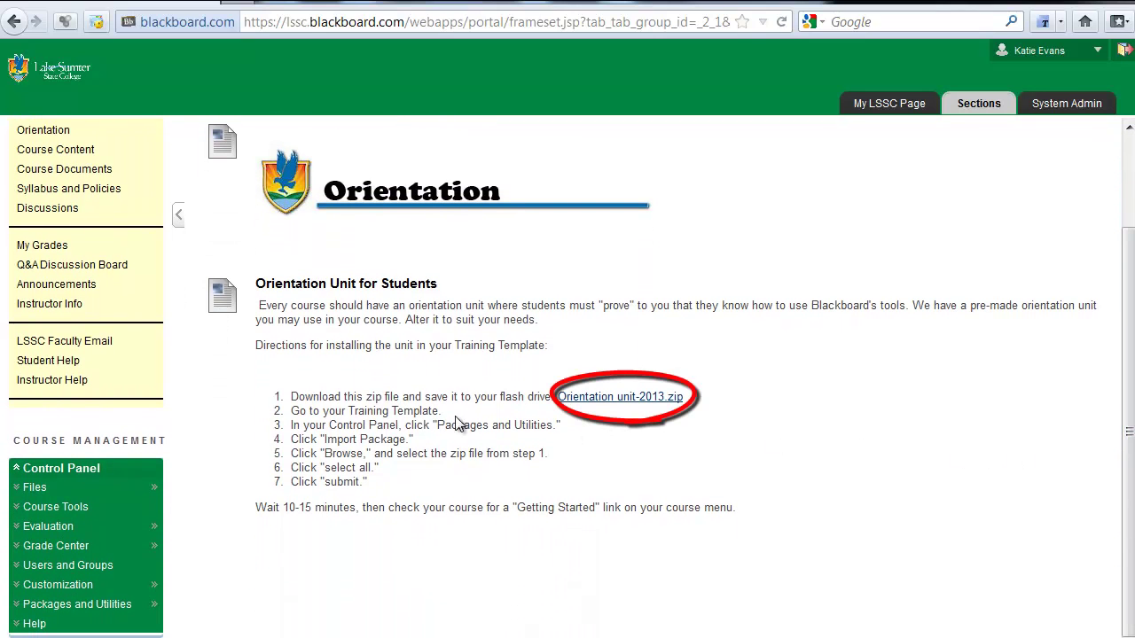
right_click(618, 406)
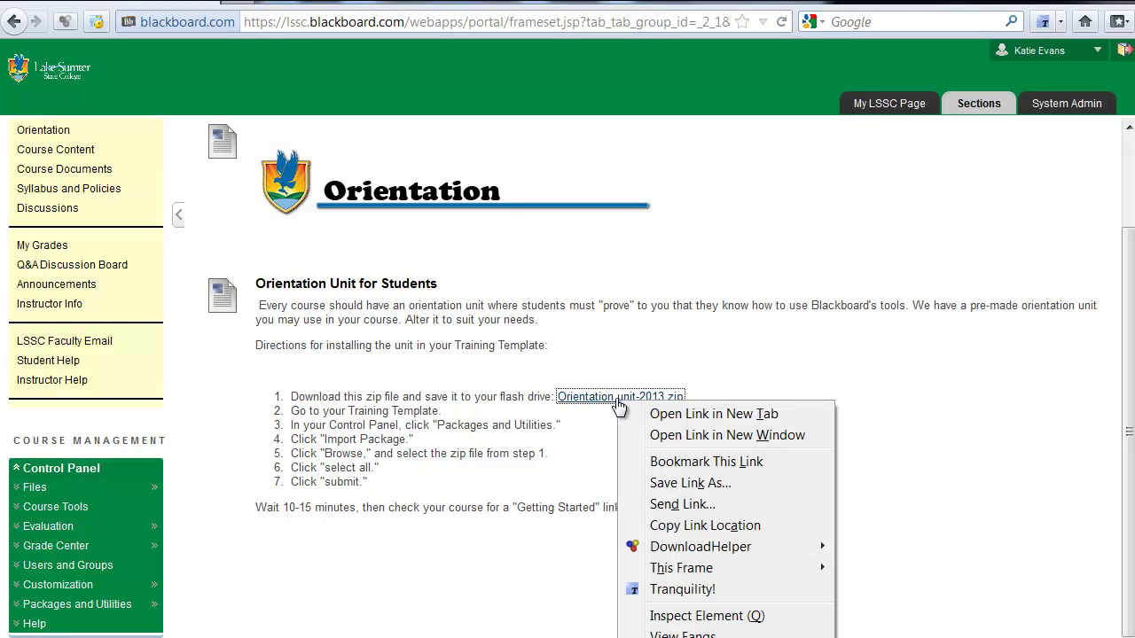
click(664, 484)
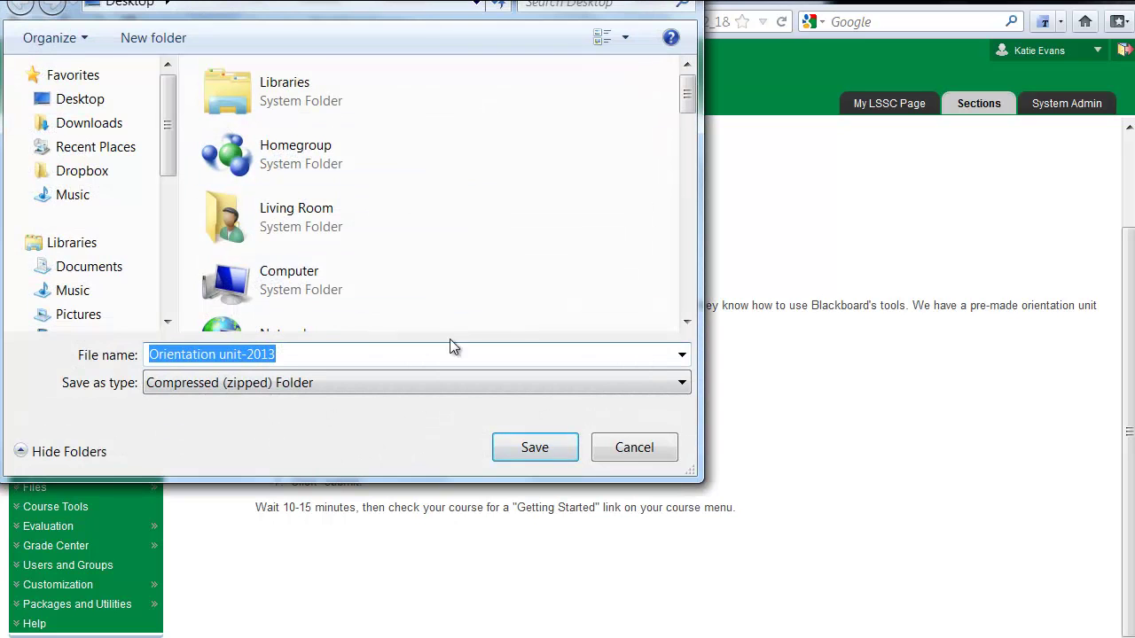
click(536, 452)
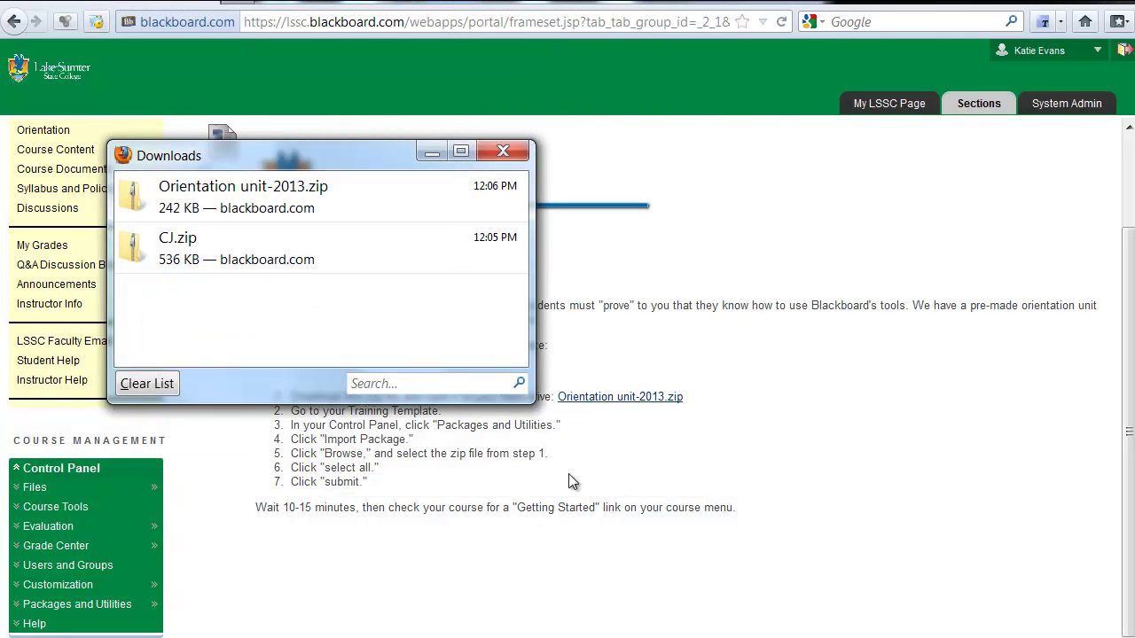
click(503, 152)
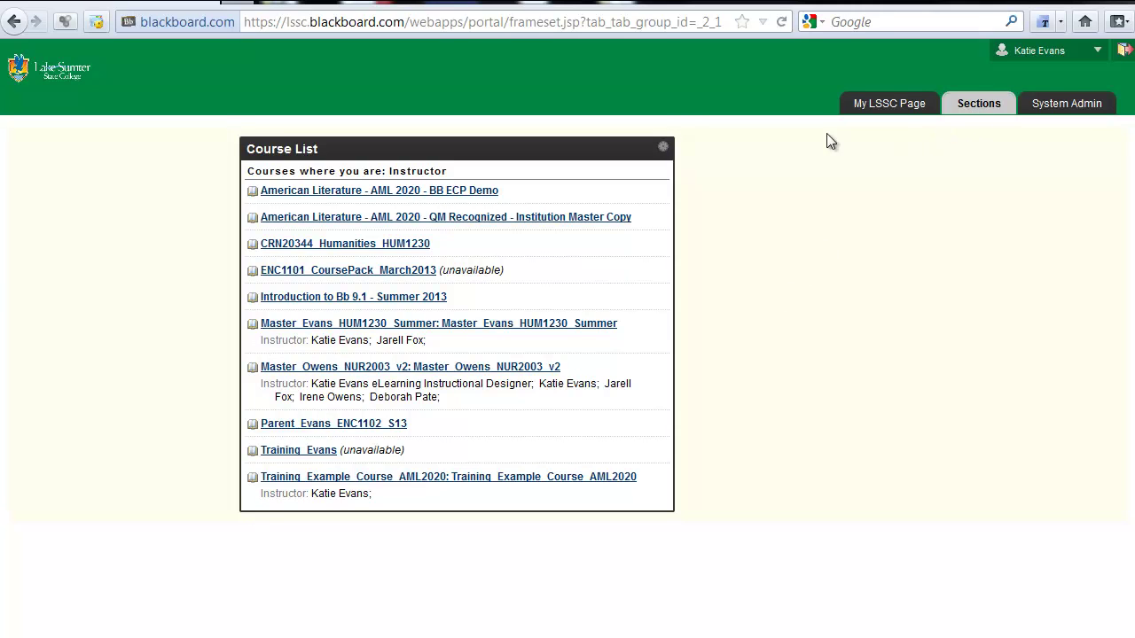
- Open the instructor's unavailable training course and start a package import from its Packages and Utilities
click(307, 453)
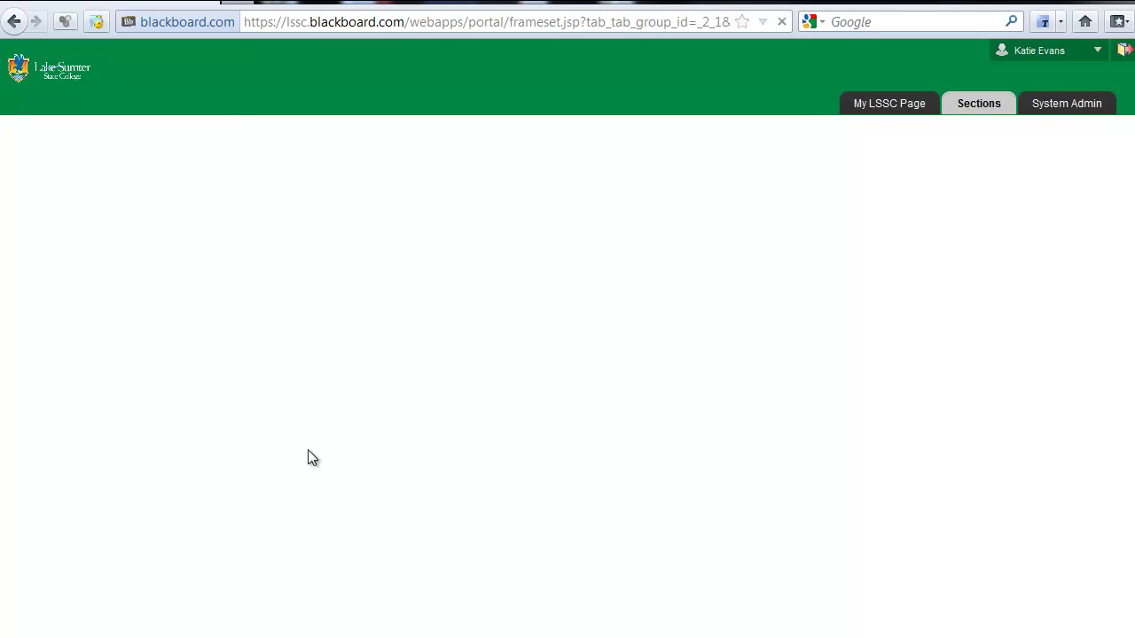
scroll(307, 457, down, 3)
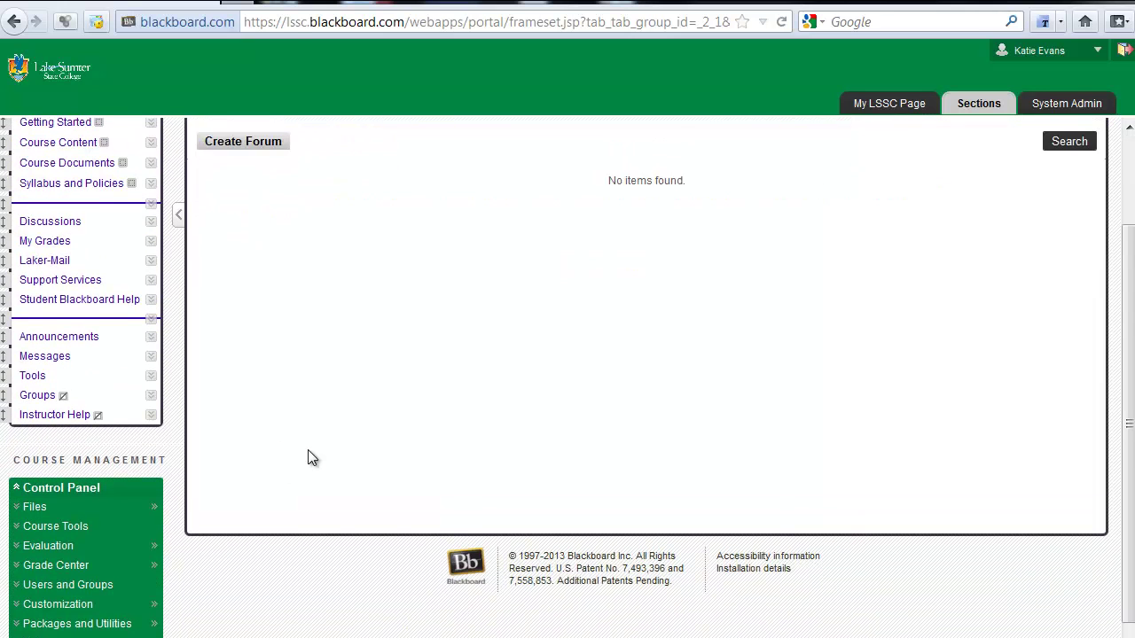
scroll(308, 452, down, 1)
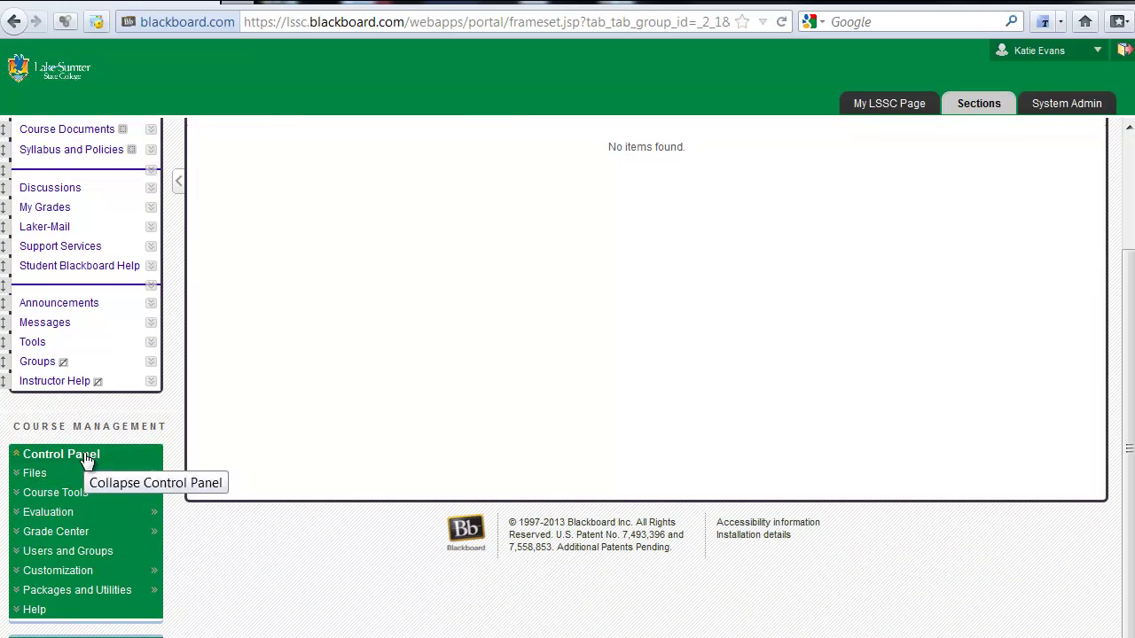
click(74, 592)
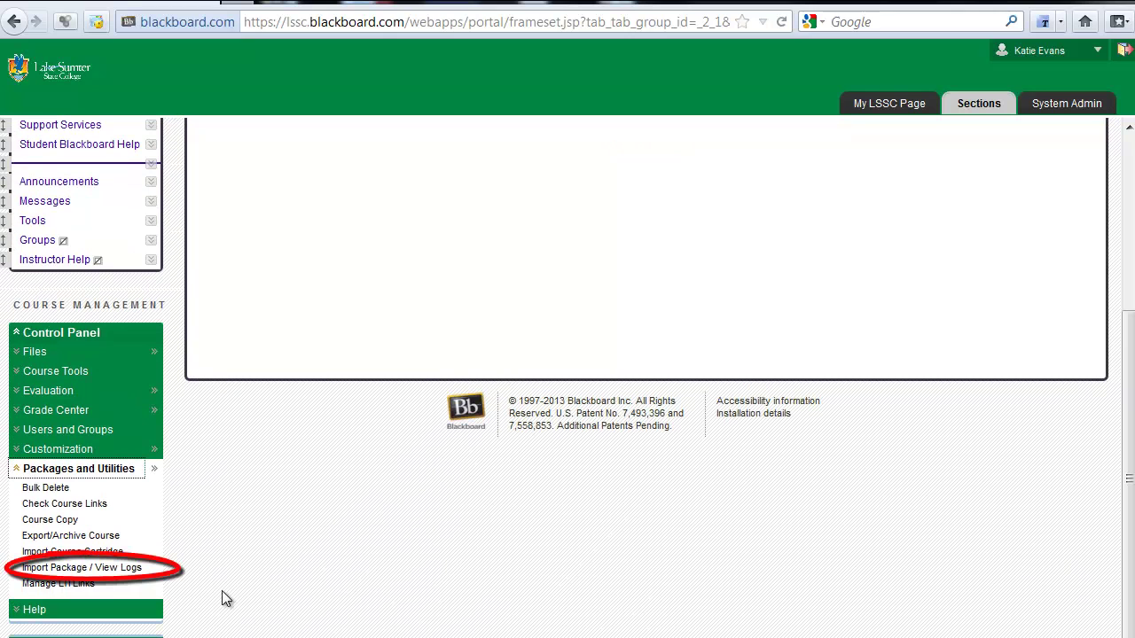
click(92, 569)
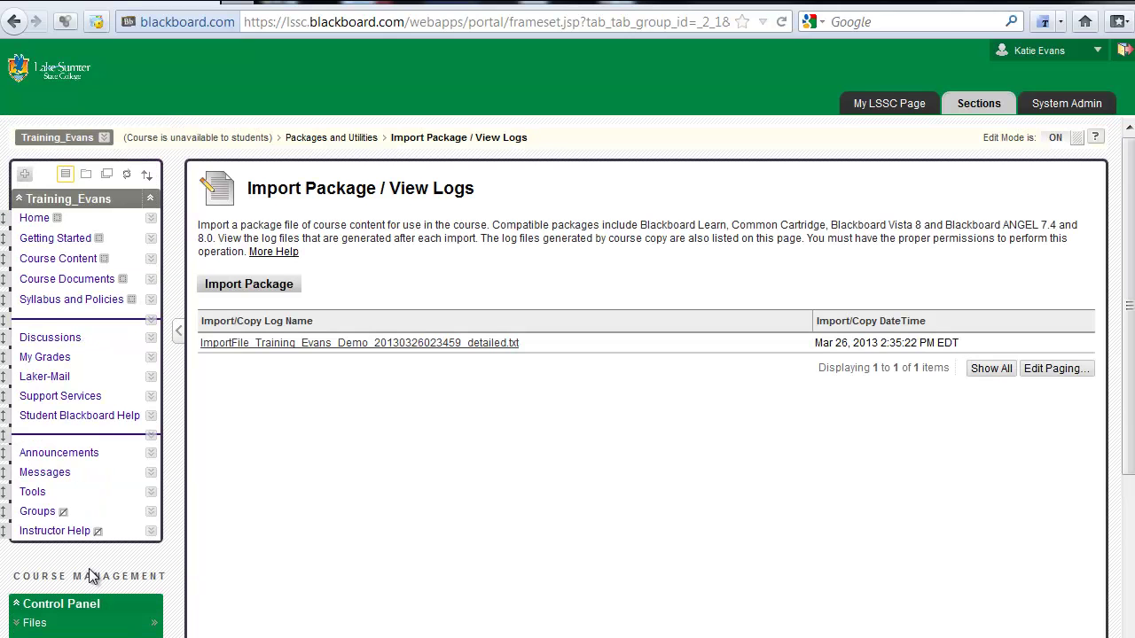
click(270, 293)
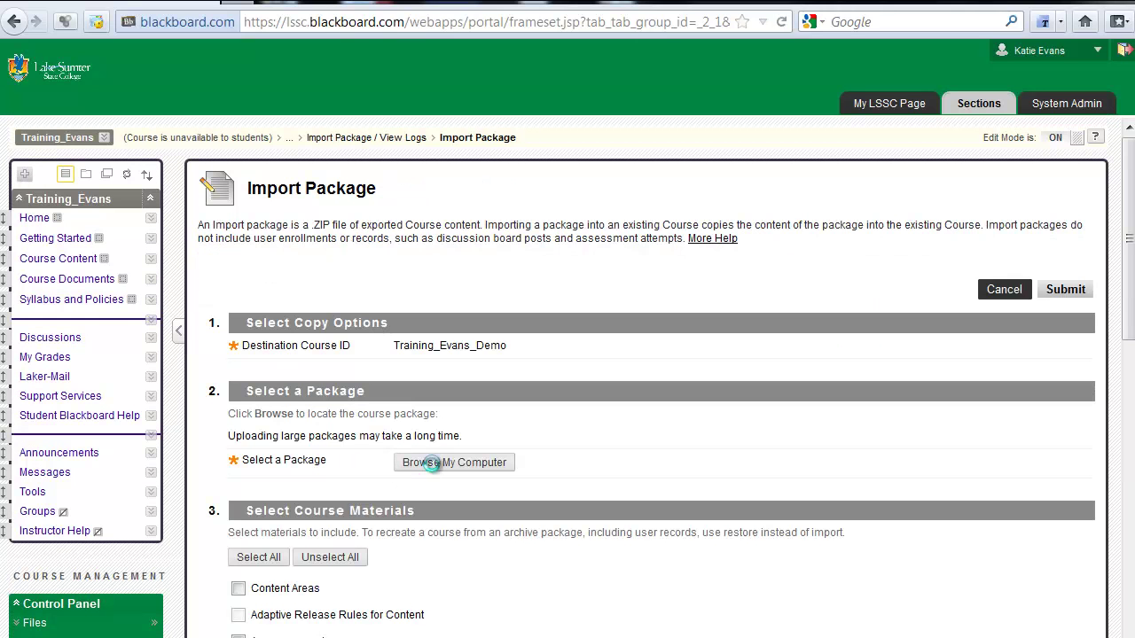
- Attach Orientation unit-2013.zip from the Desktop as the package to import
click(453, 462)
drag(688, 91, 689, 296)
click(387, 334)
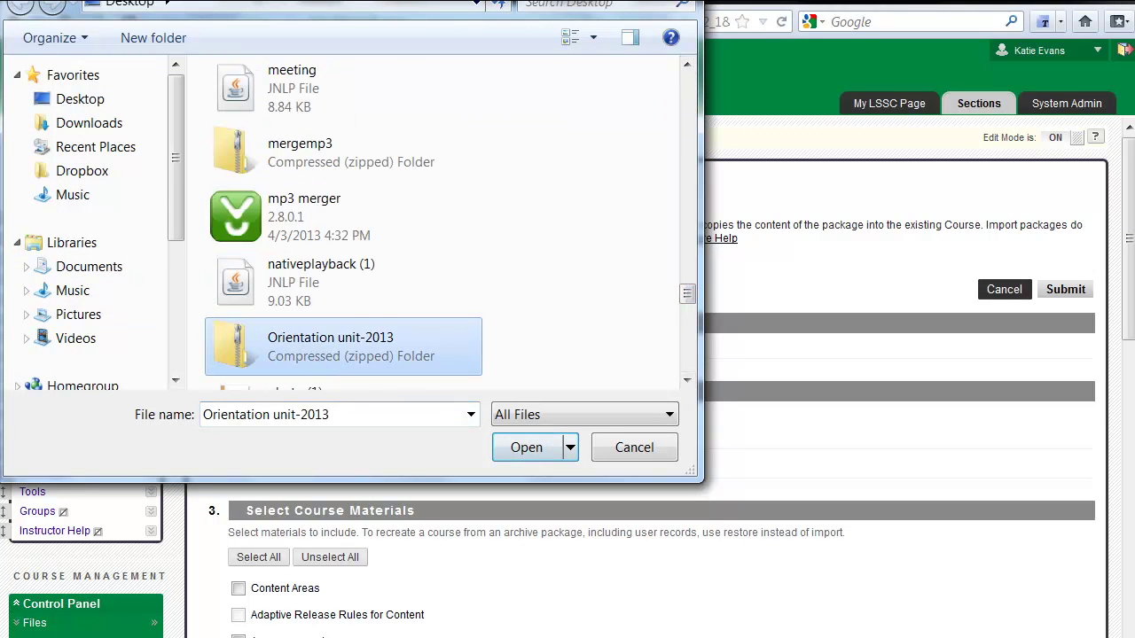
click(534, 449)
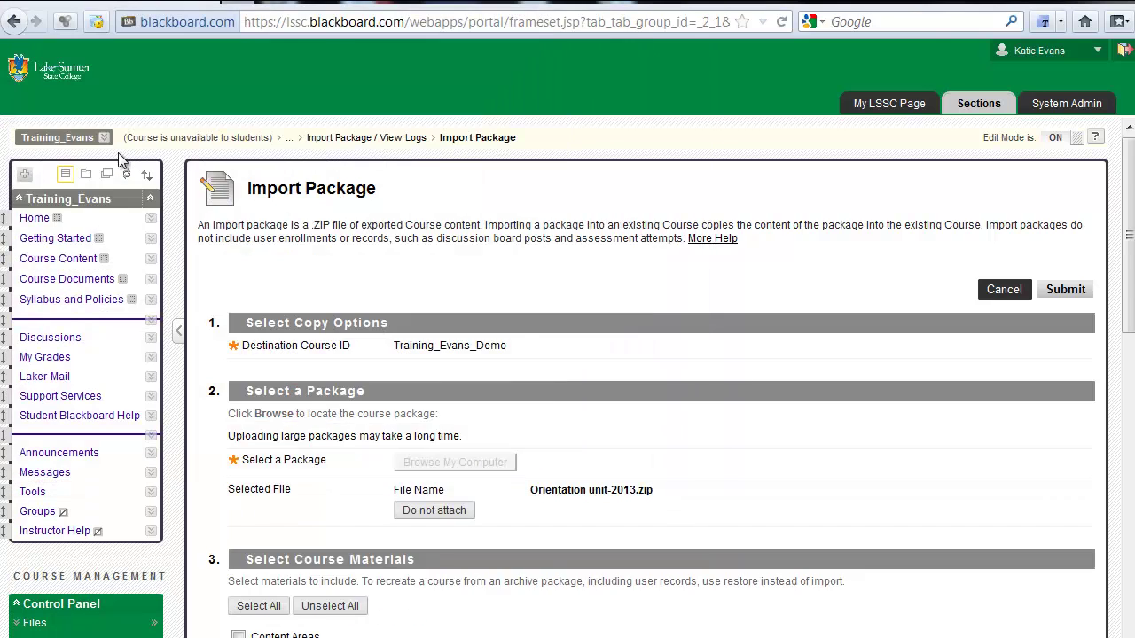
- Select all course materials for the import and submit the package
scroll(730, 388, down, 3)
click(260, 476)
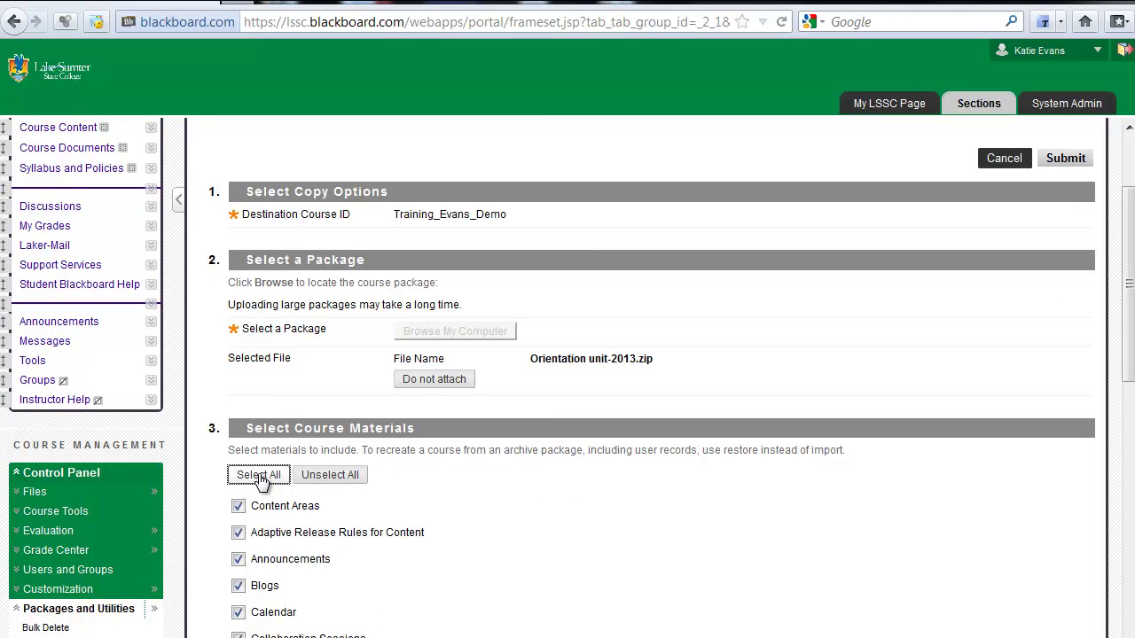
drag(1127, 340, 1127, 628)
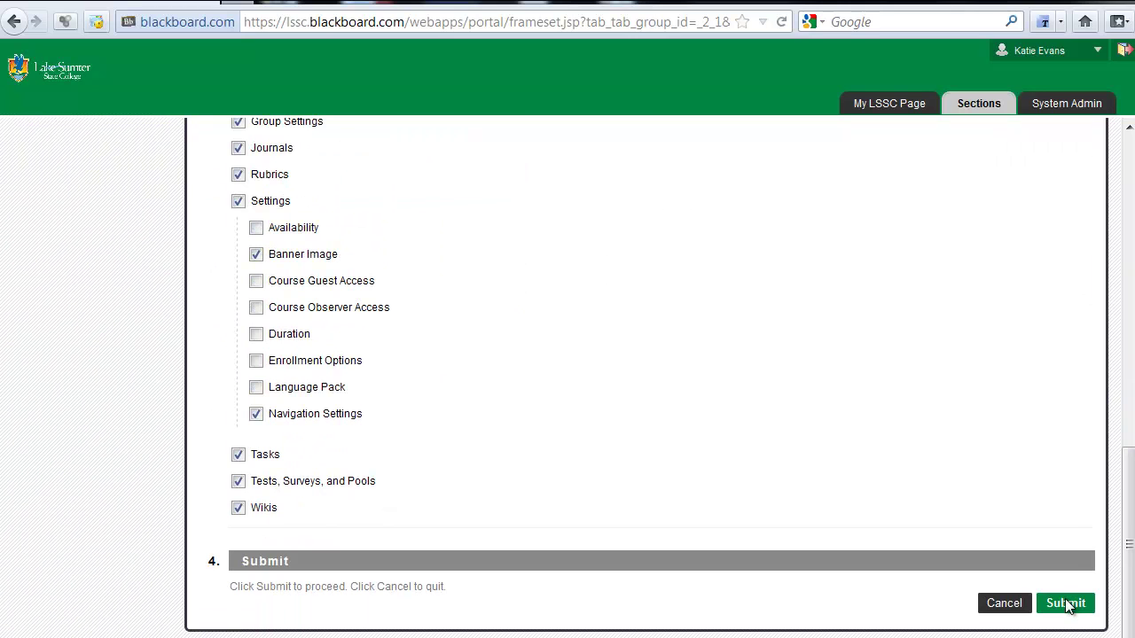
click(1067, 606)
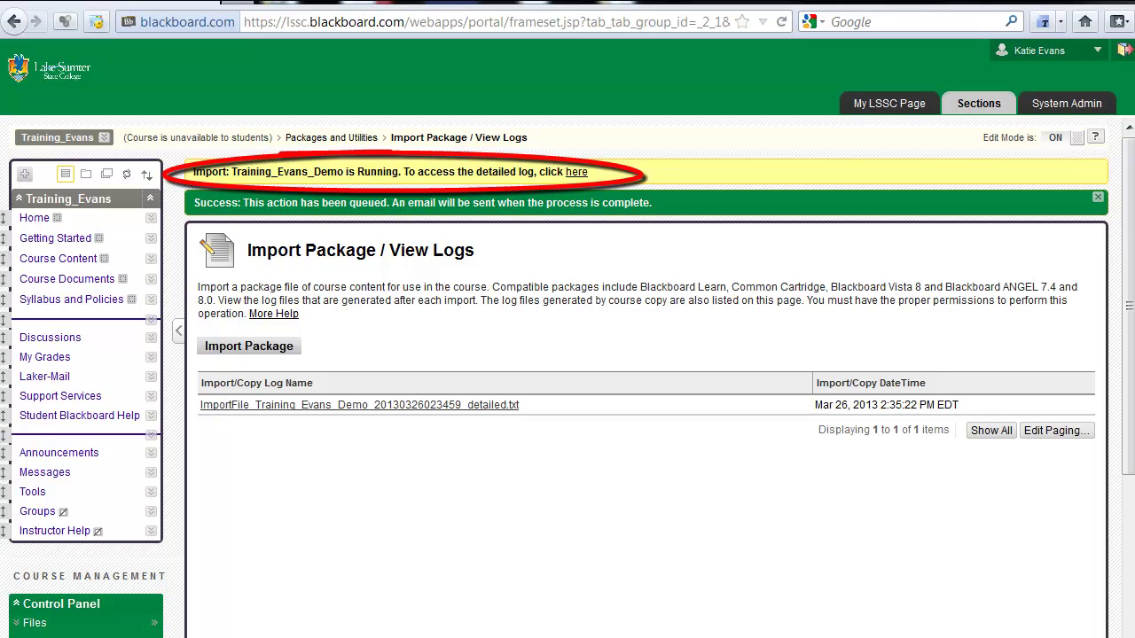
- Go to the course Home page, then open Getting Started and review the imported orientation unit from beginning to end
click(35, 220)
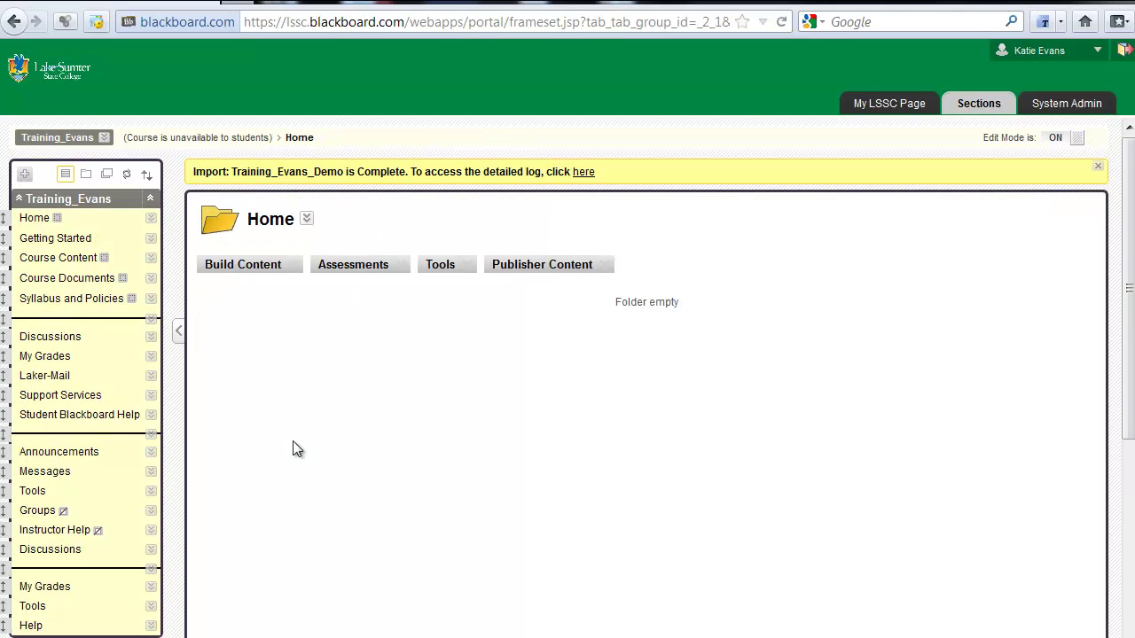
click(52, 248)
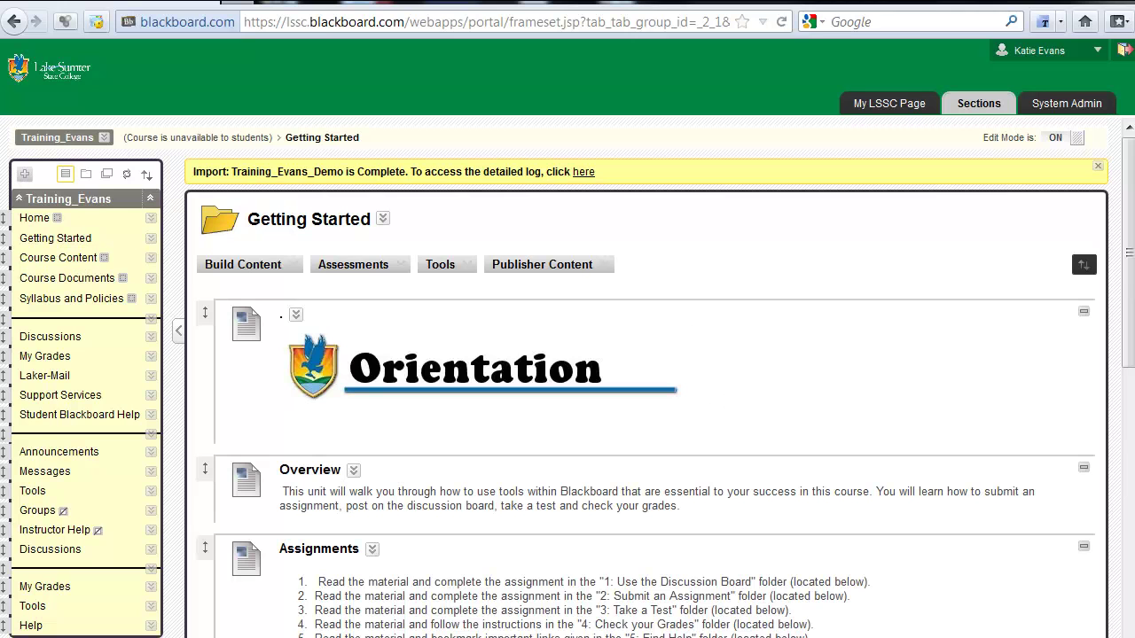
drag(1130, 263, 1129, 381)
drag(1129, 405, 1124, 221)
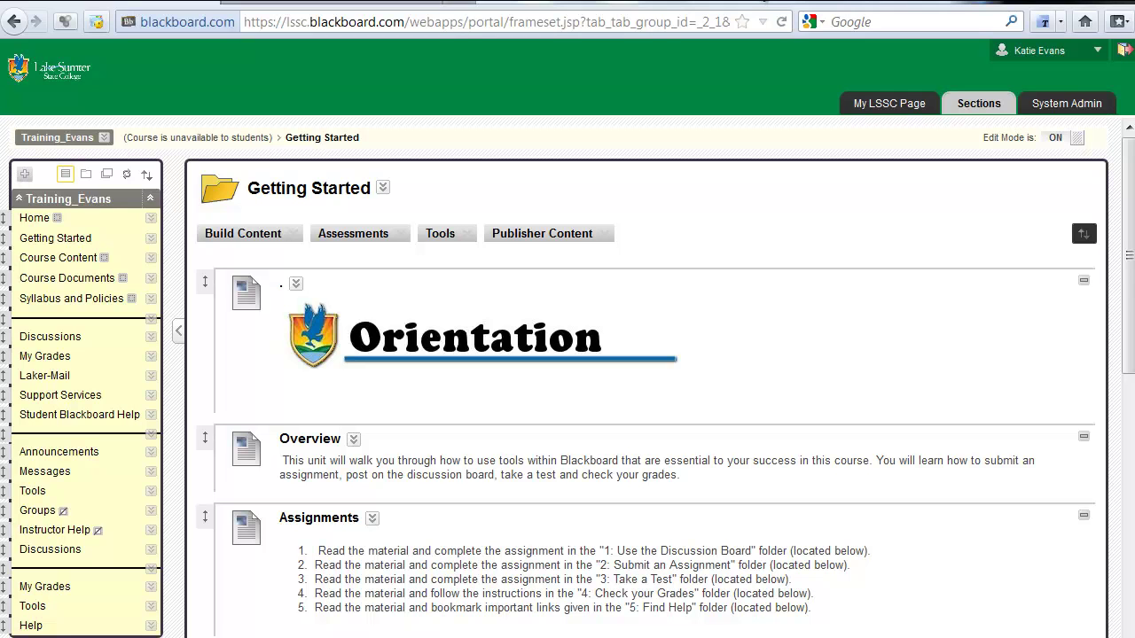
- Return to the course Home page and examine the status icons beside Home, Groups and the other course menu links
click(32, 222)
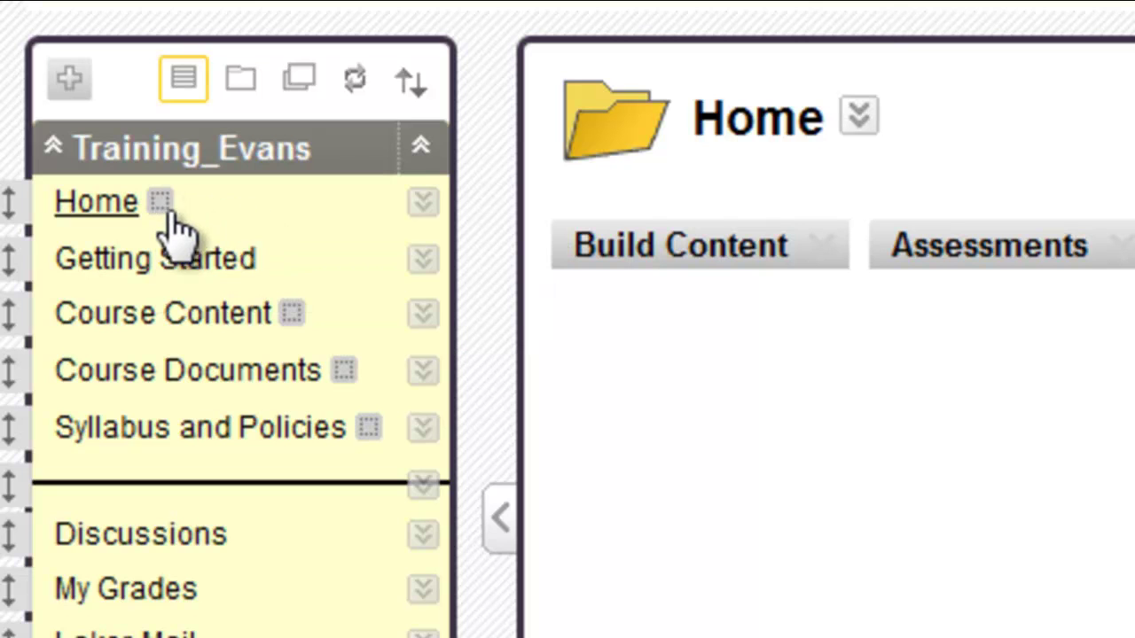
mouse_move(163, 215)
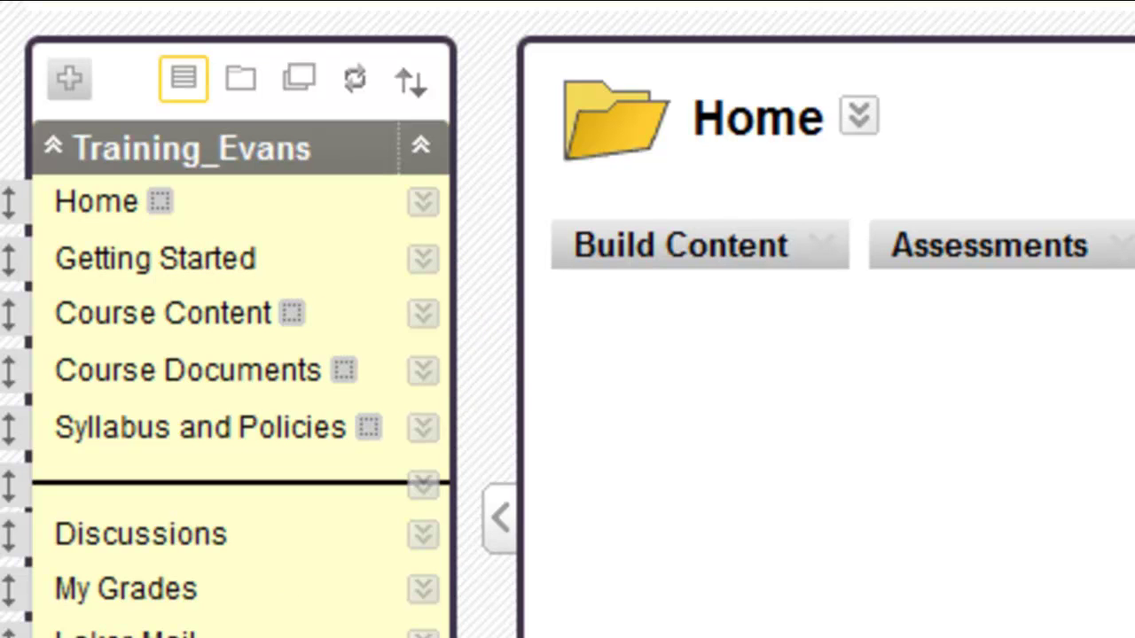
scroll(715, 601, down, 5)
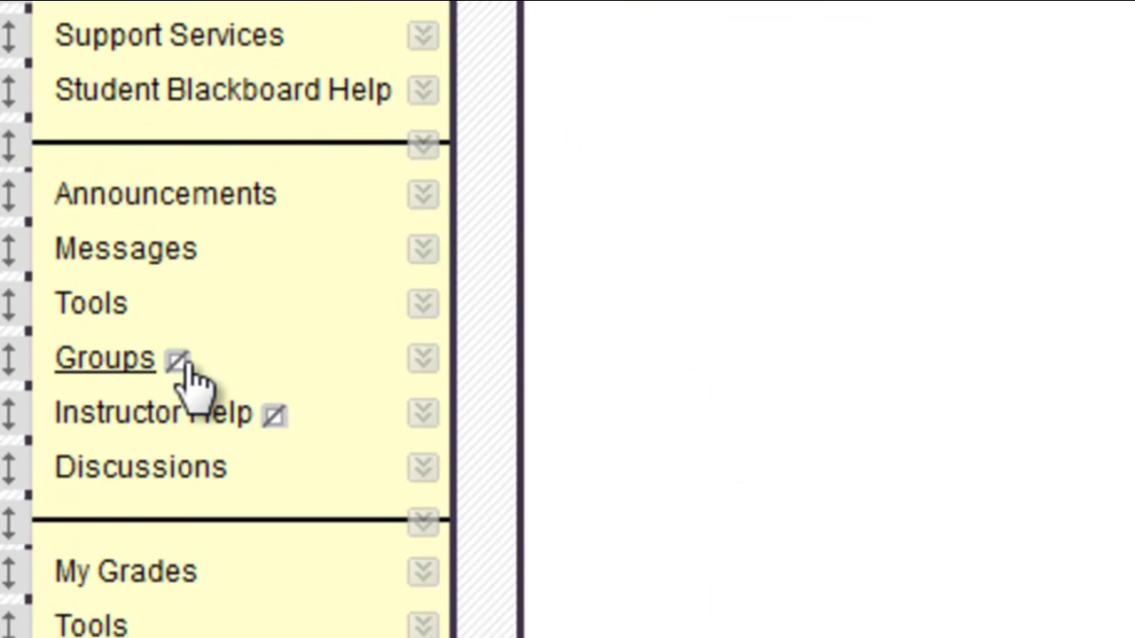
- Move the lower Discussions link up to just below Course Documents in the course menu, then delete that duplicate link
mouse_move(182, 363)
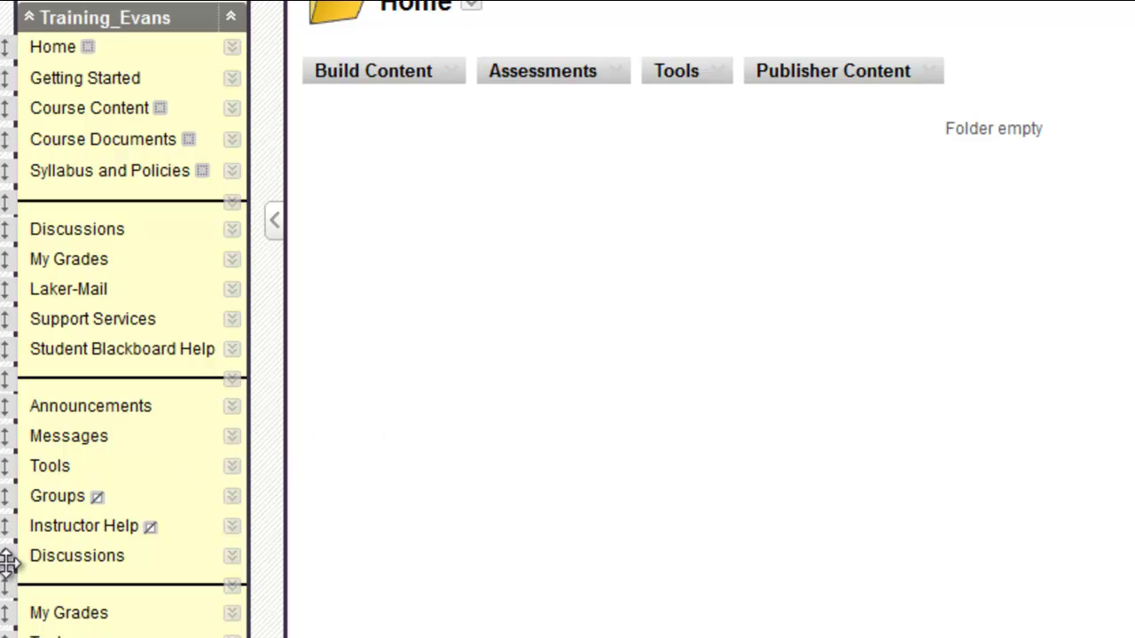
drag(7, 556, 66, 156)
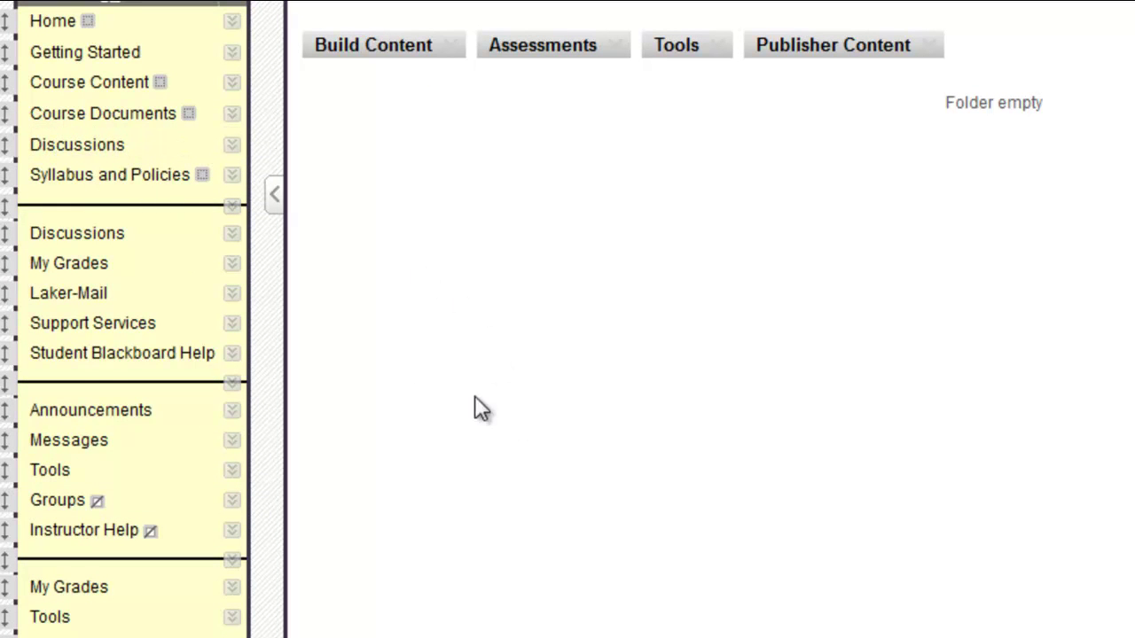
click(231, 146)
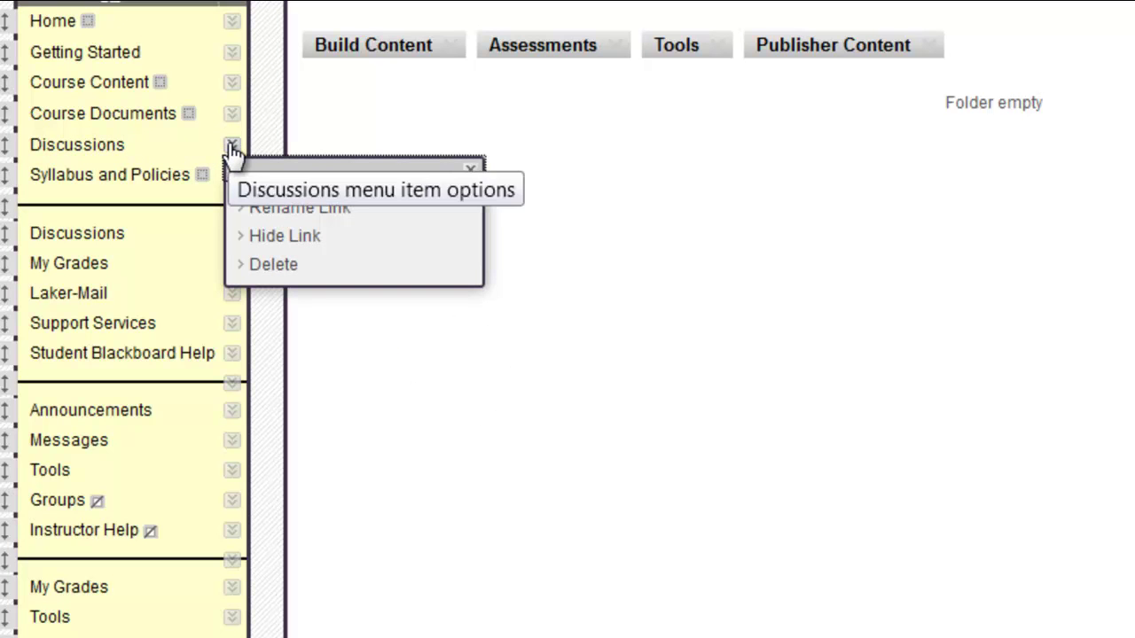
click(319, 280)
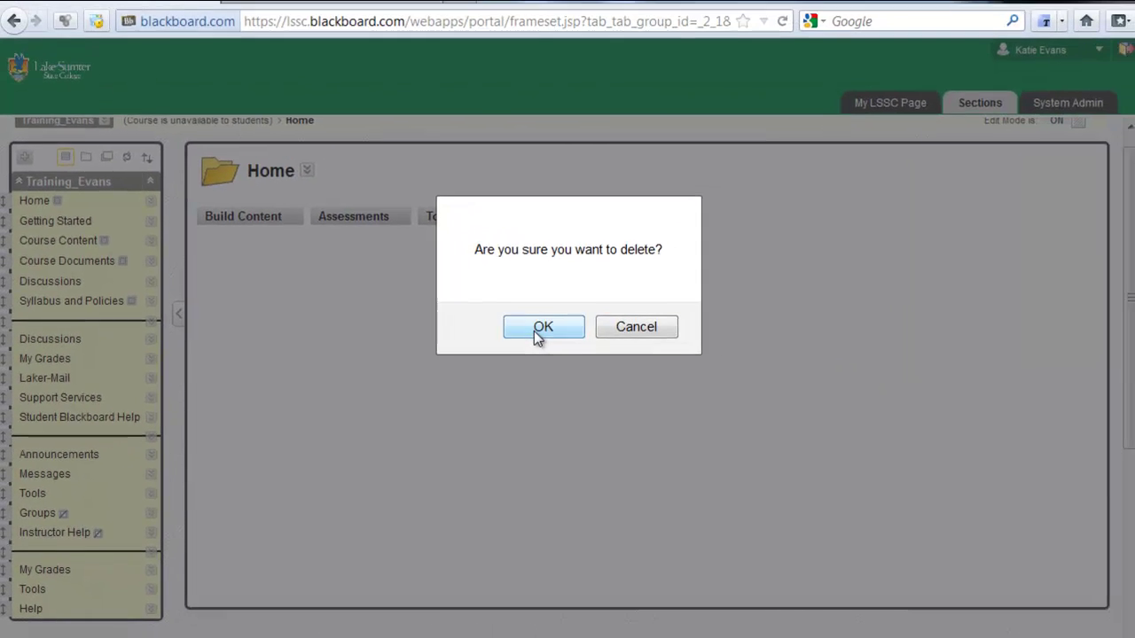
click(834, 213)
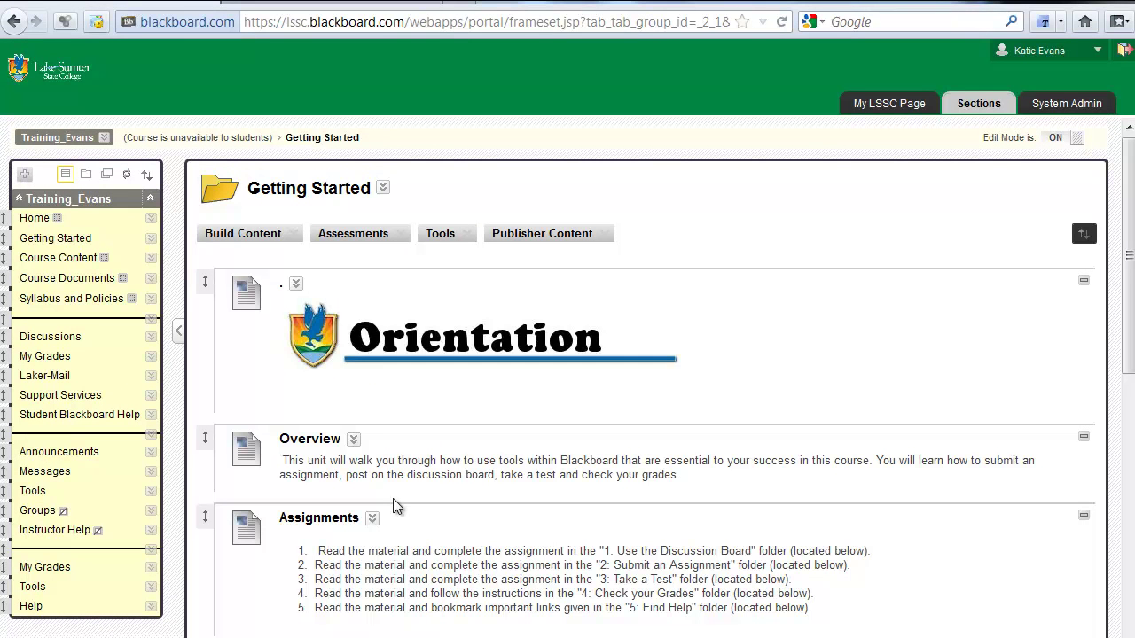
- Examine the Getting Started page, the options of its course menu link, and the item types that can be added to the menu
scroll(393, 498, down, 1)
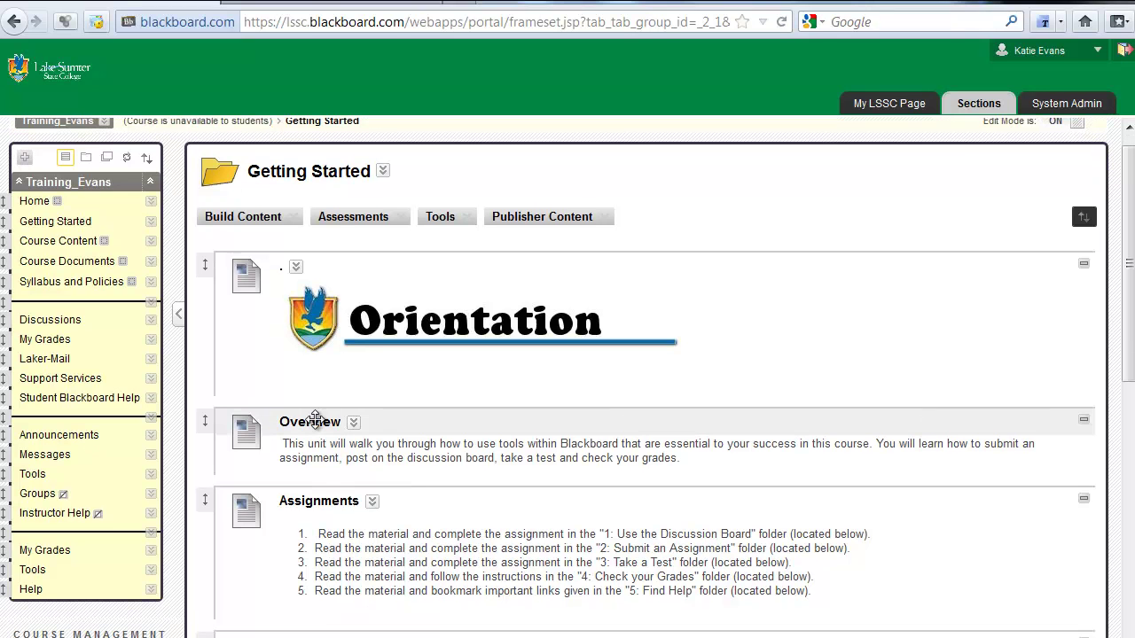
scroll(345, 403, down, 1)
scroll(341, 399, up, 1)
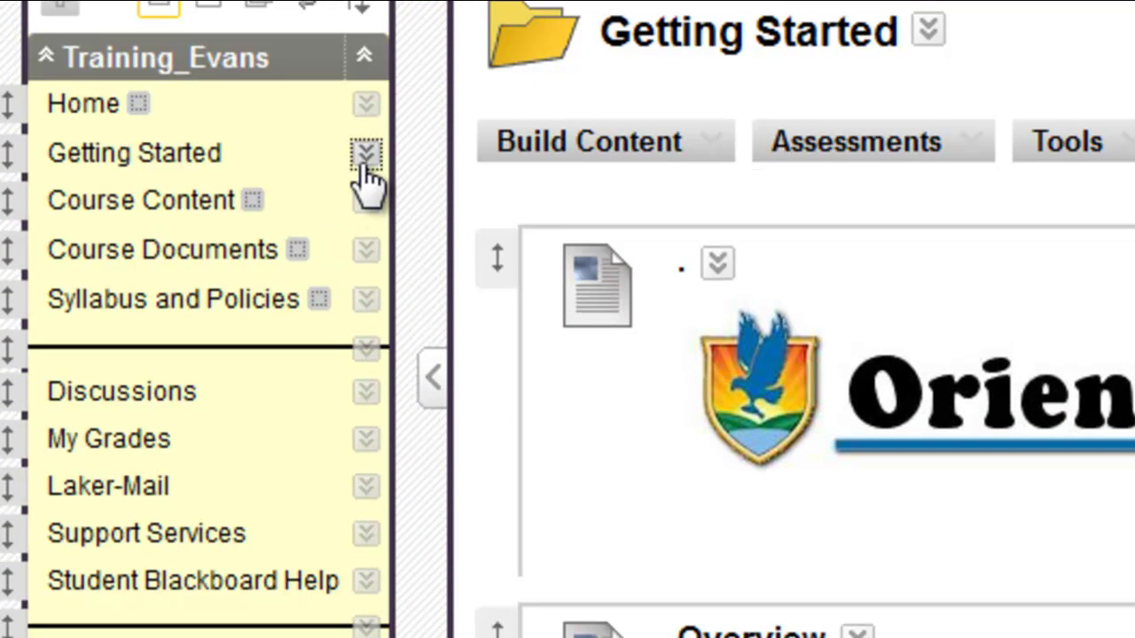
click(365, 161)
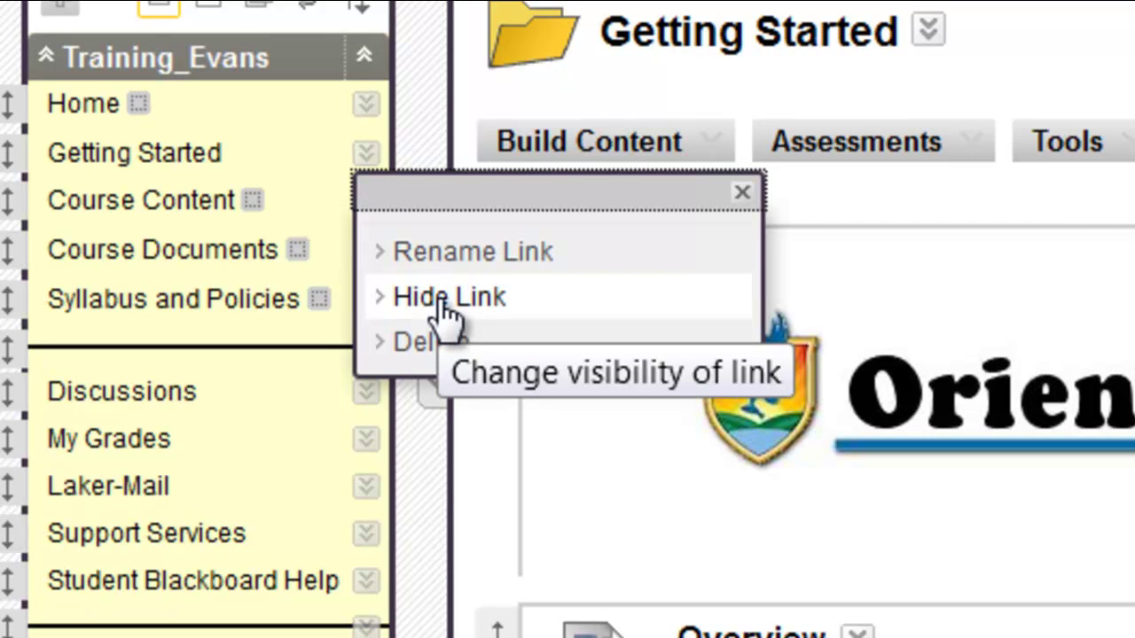
click(742, 192)
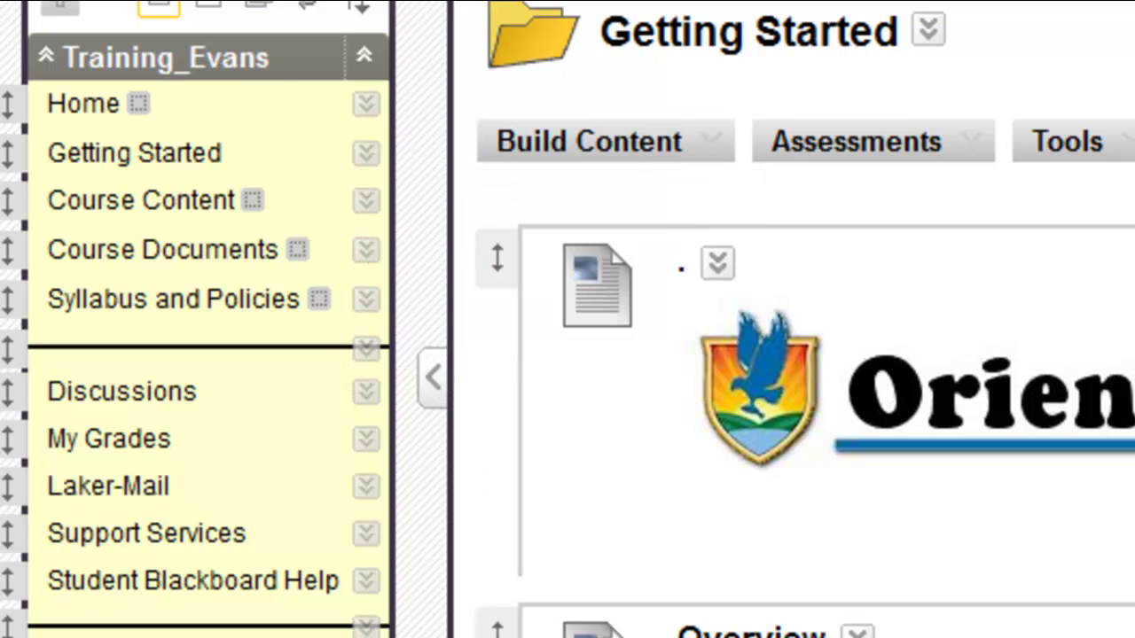
click(64, 9)
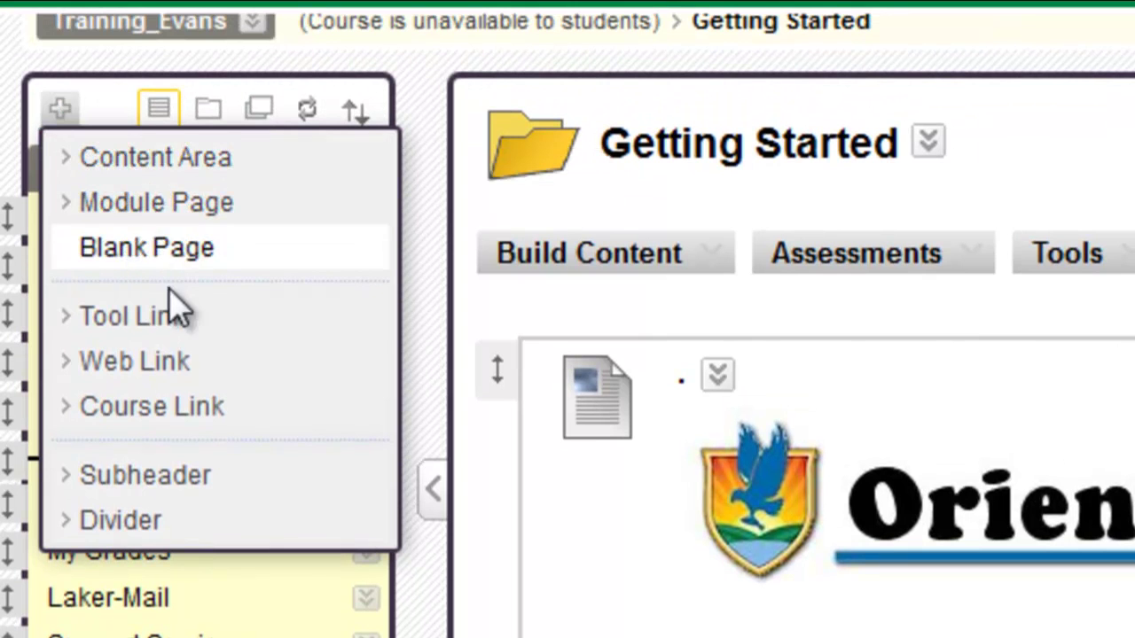
click(199, 536)
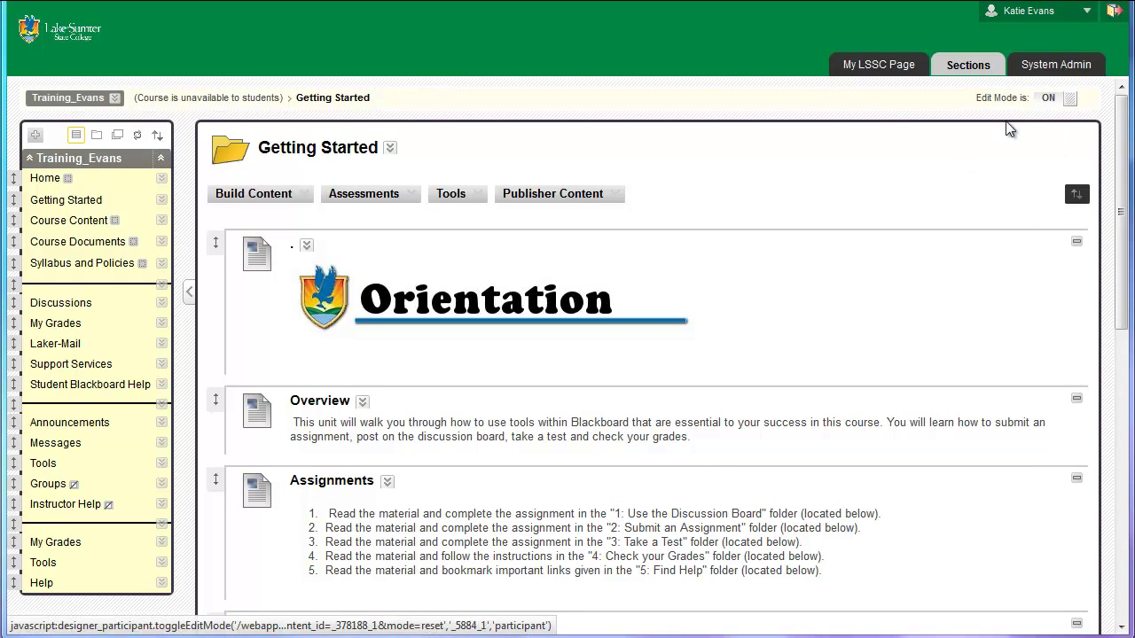
- Start a new content item on the course Home page and name it Welcome
click(46, 183)
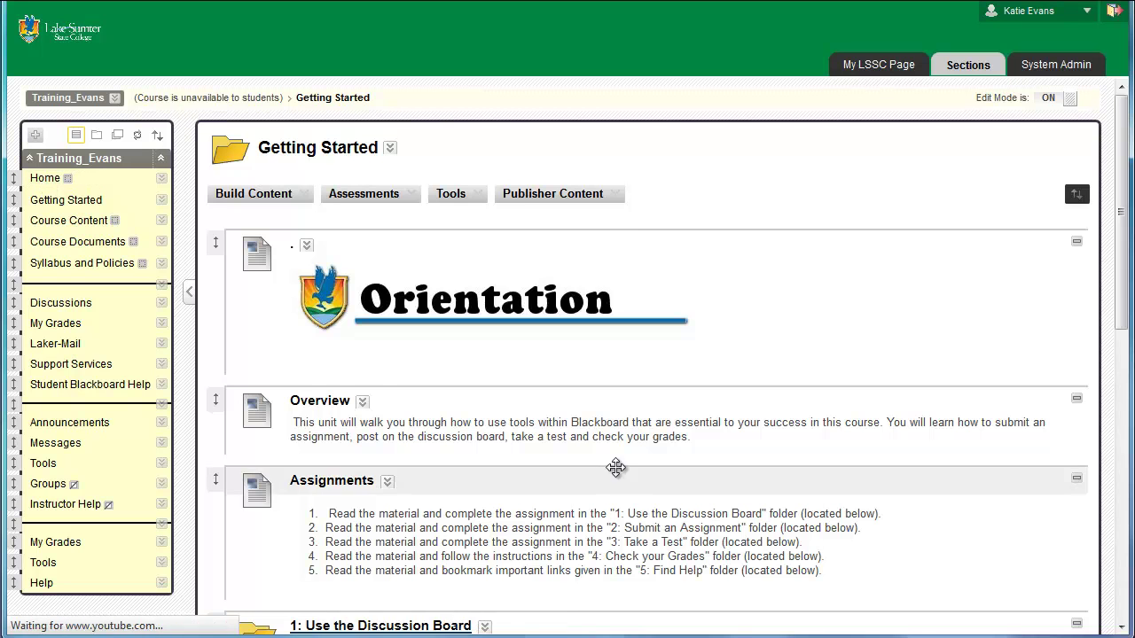
click(242, 203)
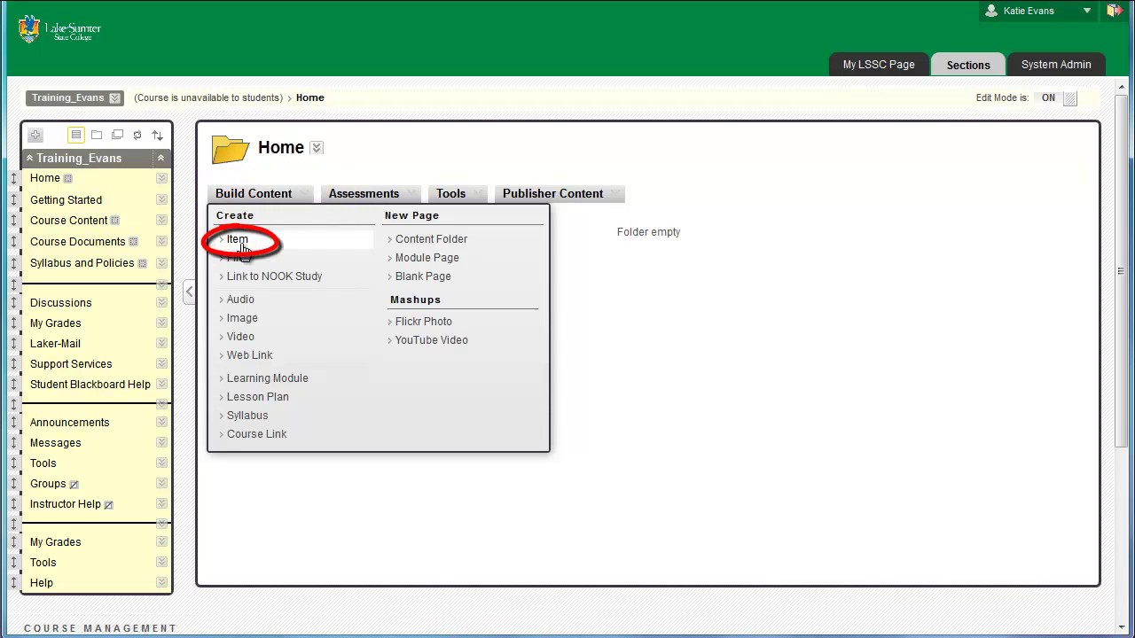
click(238, 240)
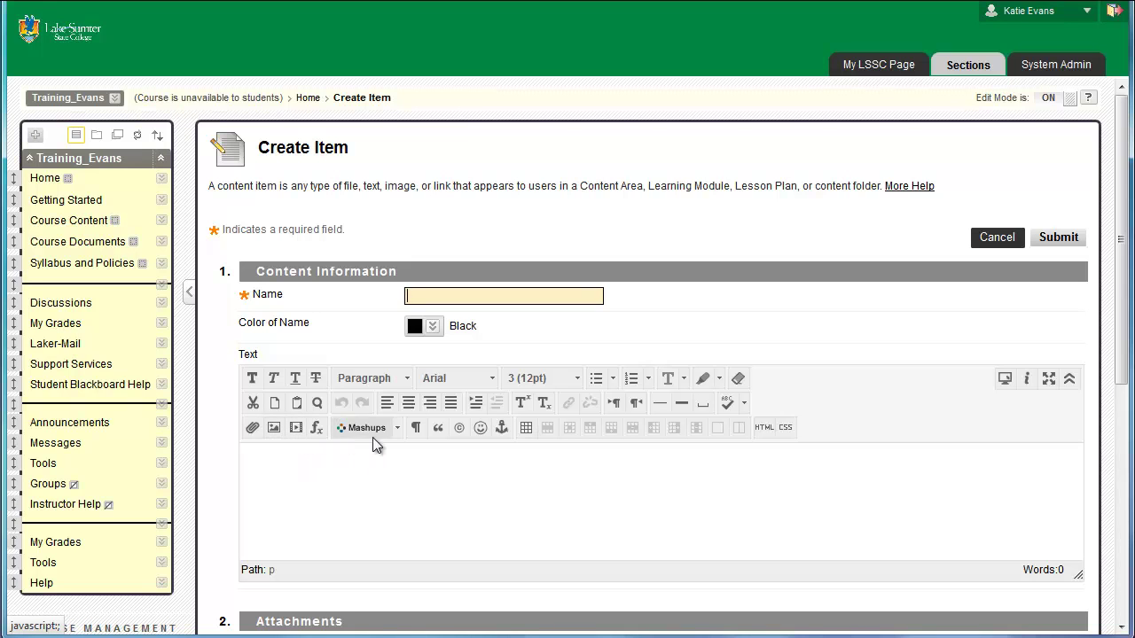
click(400, 430)
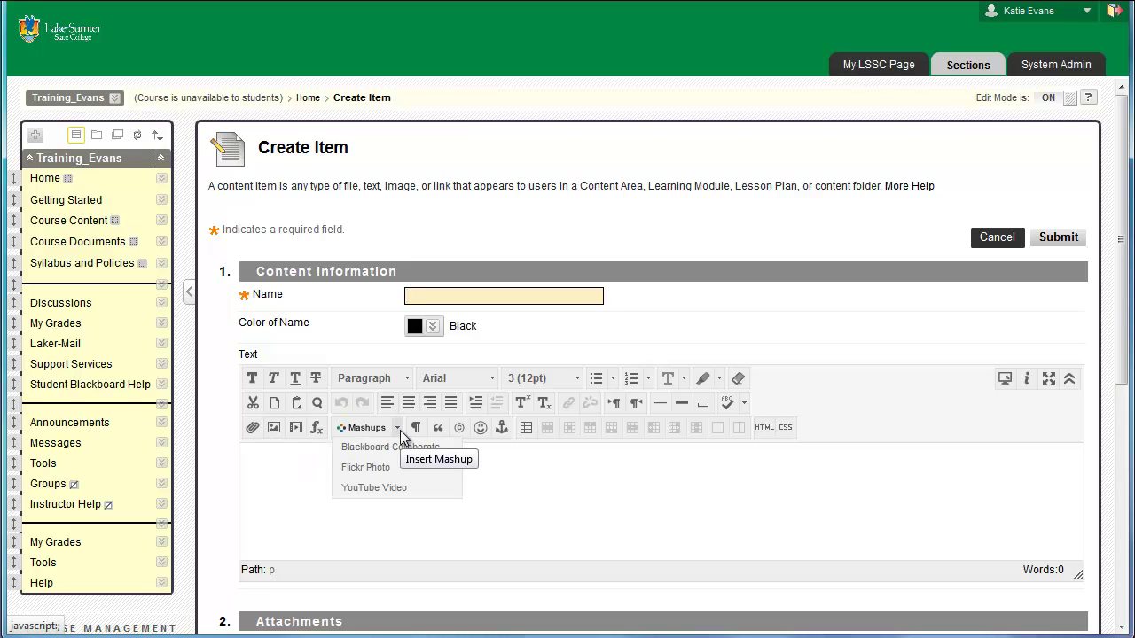
click(273, 486)
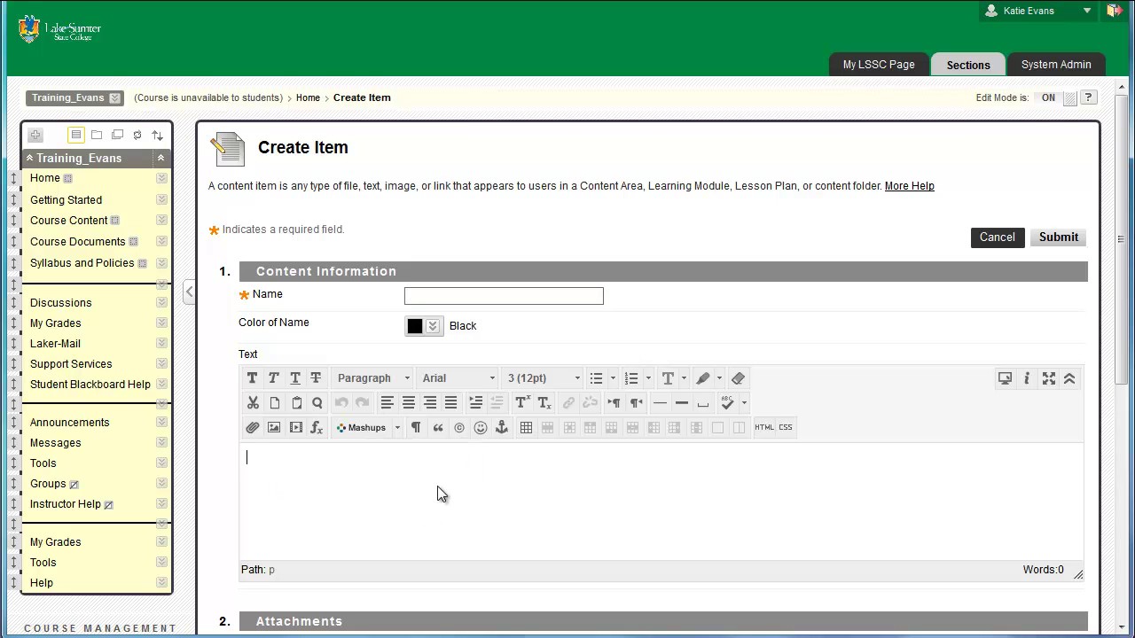
click(529, 297)
text(We)
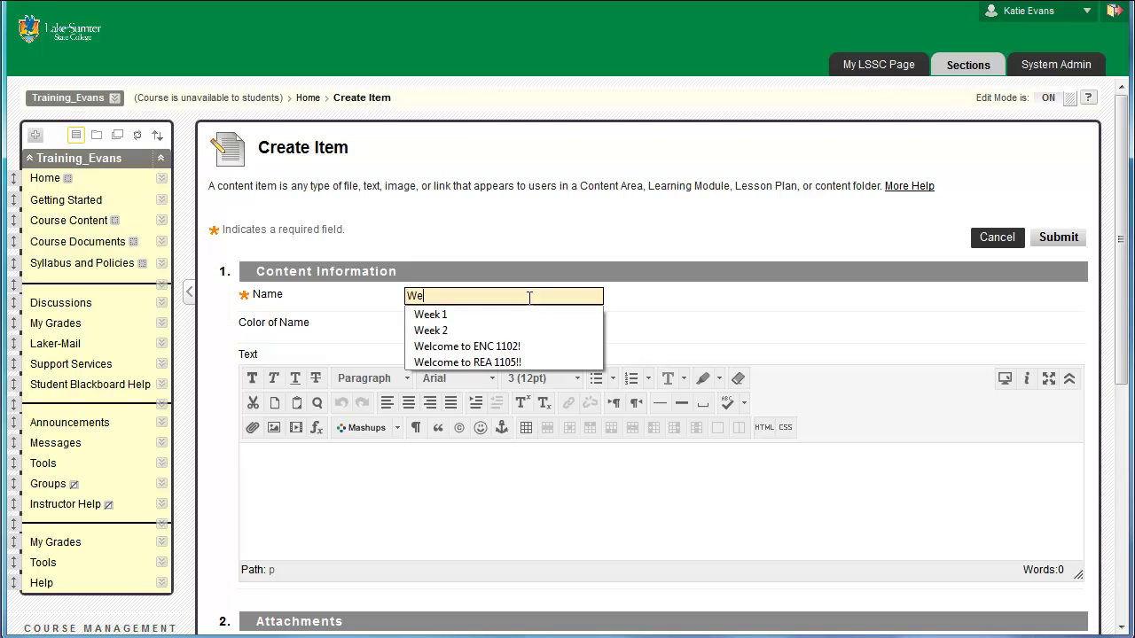
text(lcome)
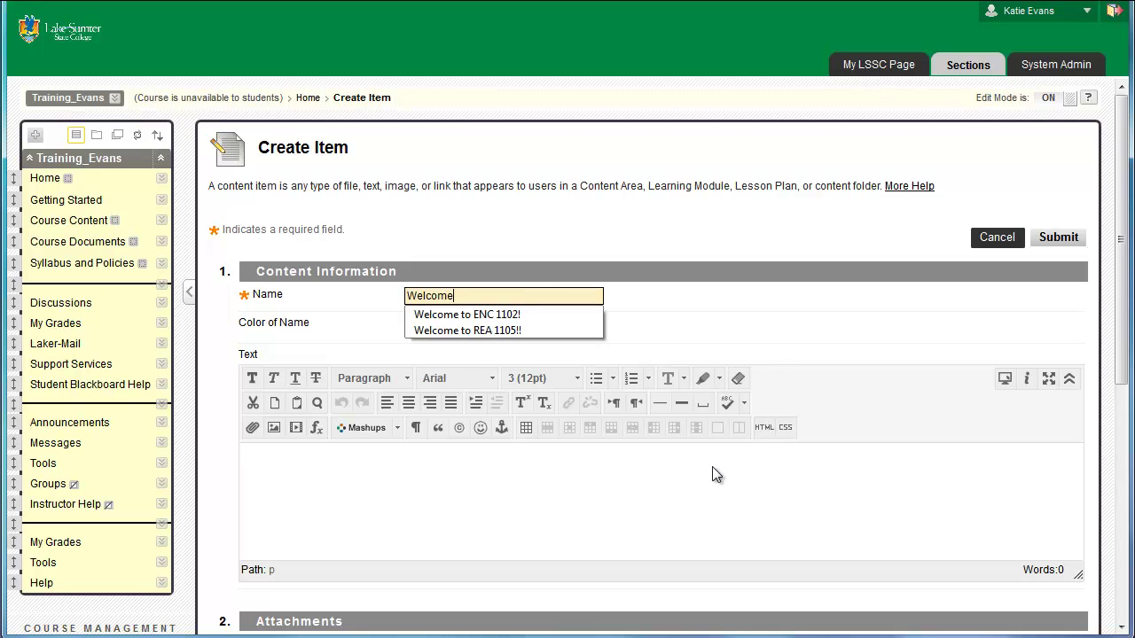
- Paste the ENC 1102 welcome text with the instructor contact information as a separate paragraph, and submit the item
click(300, 487)
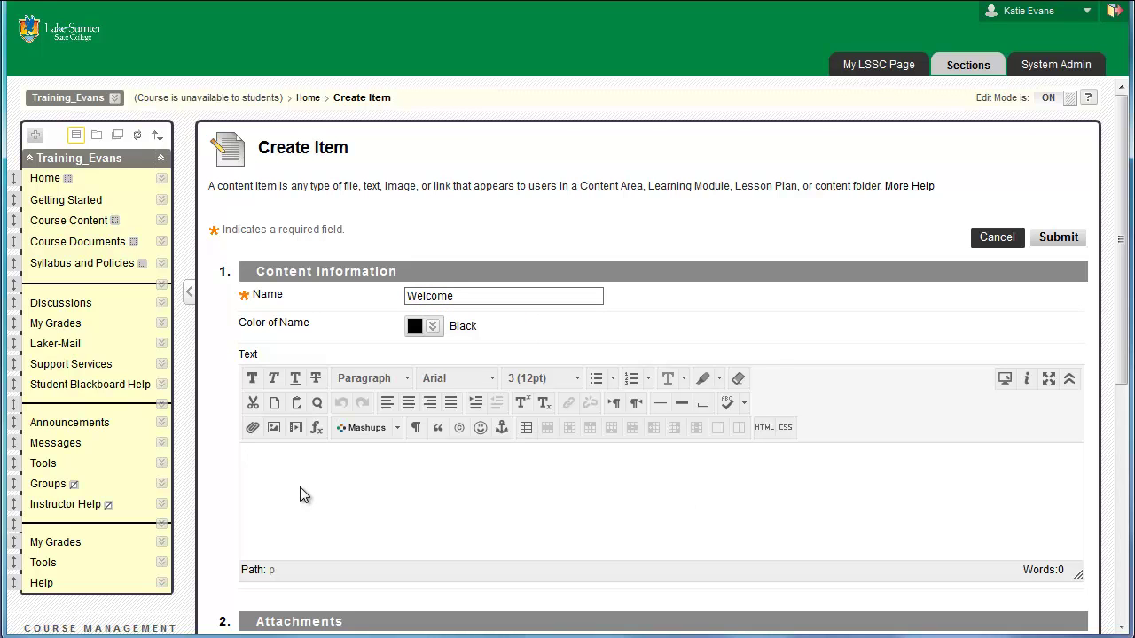
key(ctrl+v)
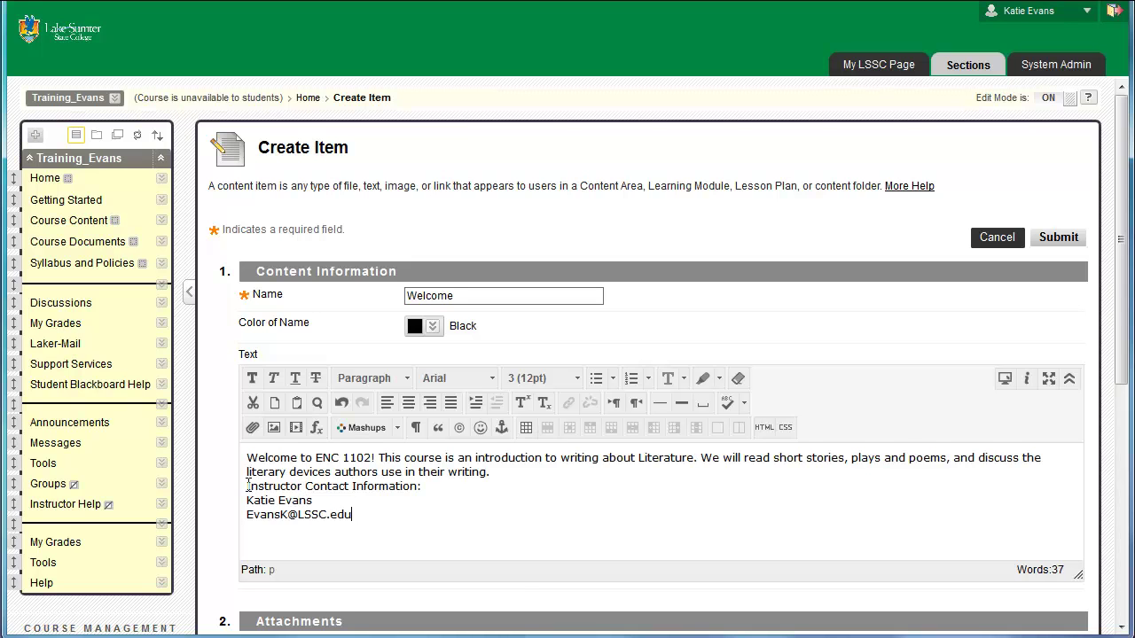
key(Return)
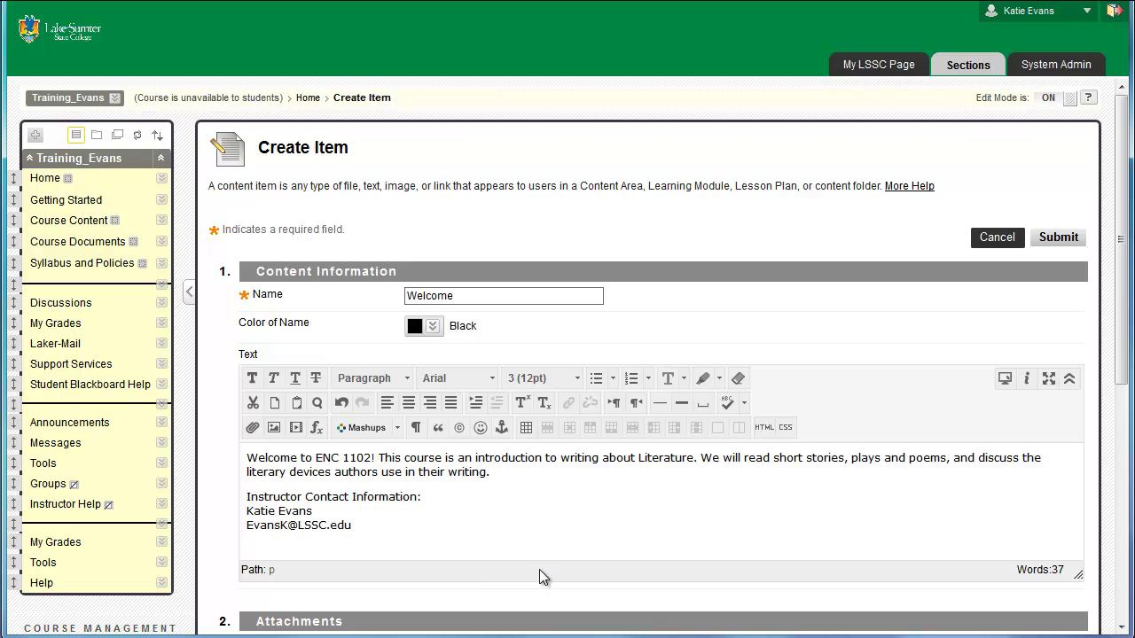
drag(1120, 311, 1119, 576)
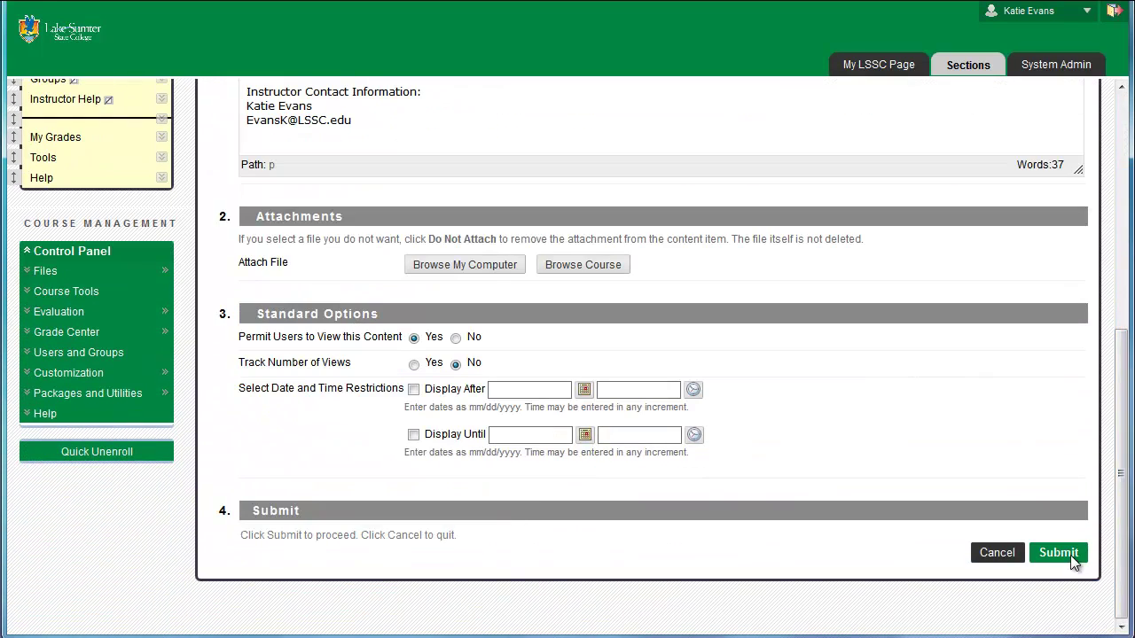
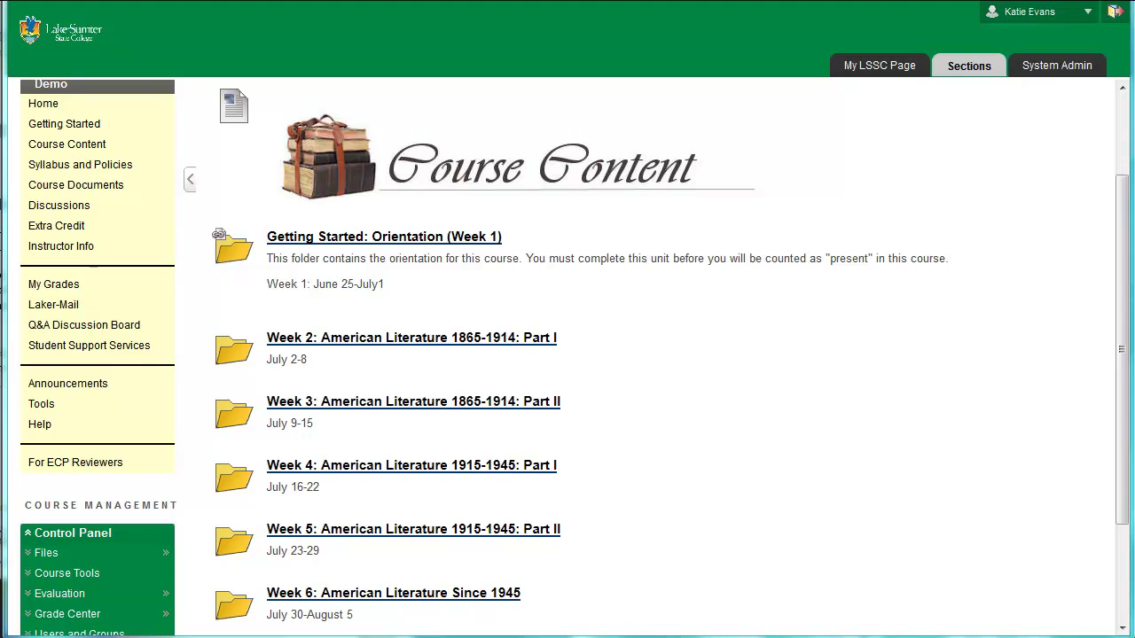
click(403, 336)
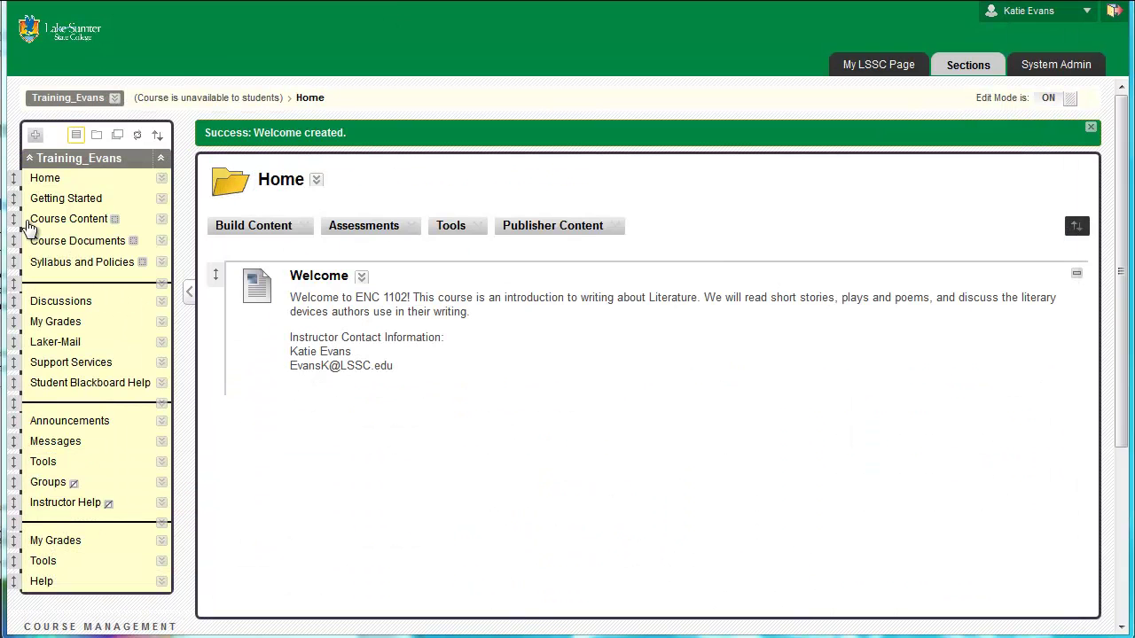
- Start a new content item in the Course Content area and enter a single period as its name
click(65, 219)
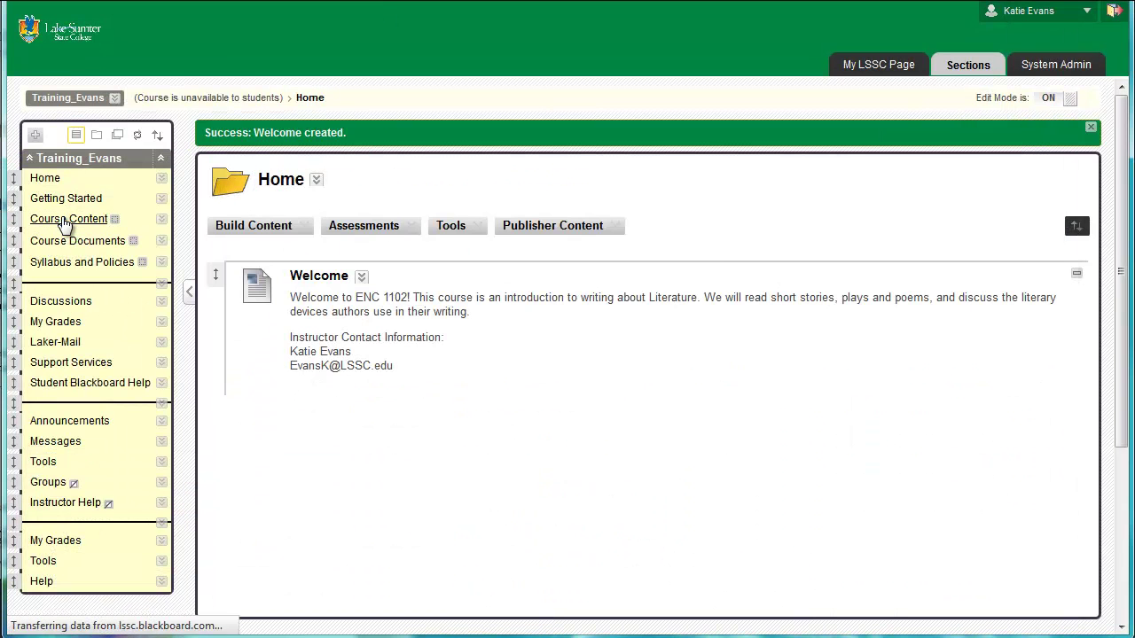
click(228, 193)
click(243, 243)
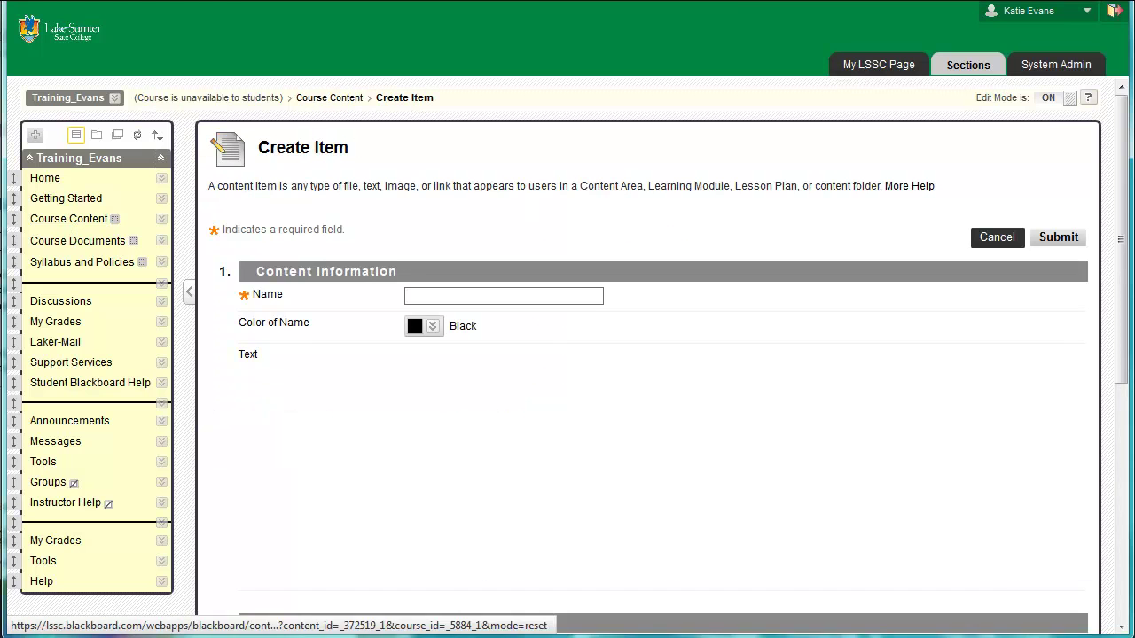
click(532, 297)
click(612, 223)
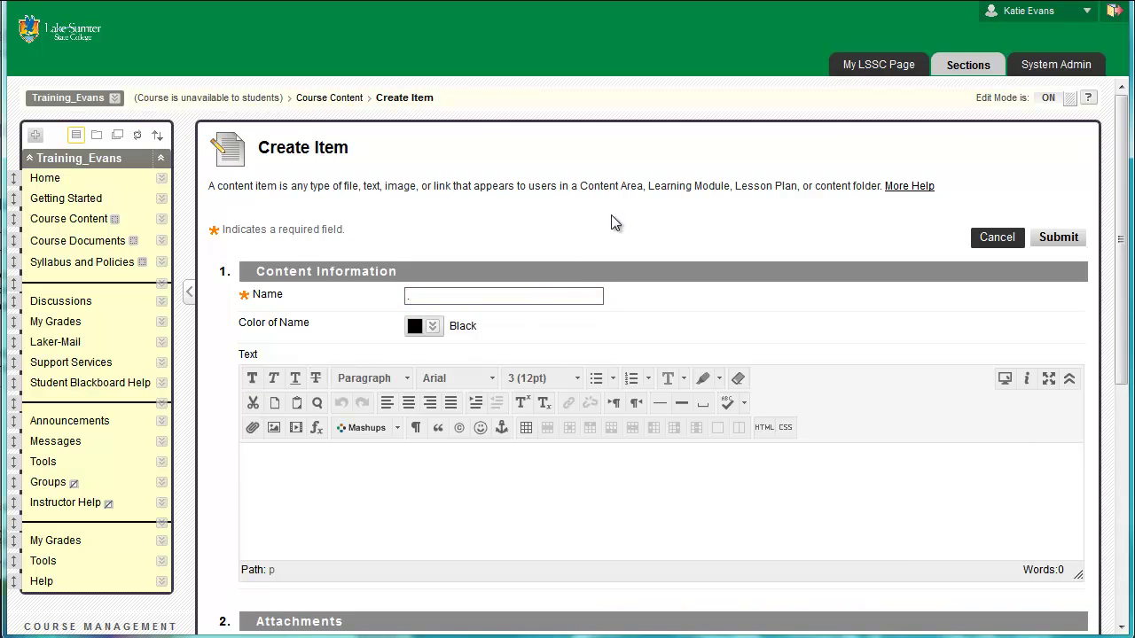
- Set the color of the item's name to White (#FFFFFF)
click(434, 326)
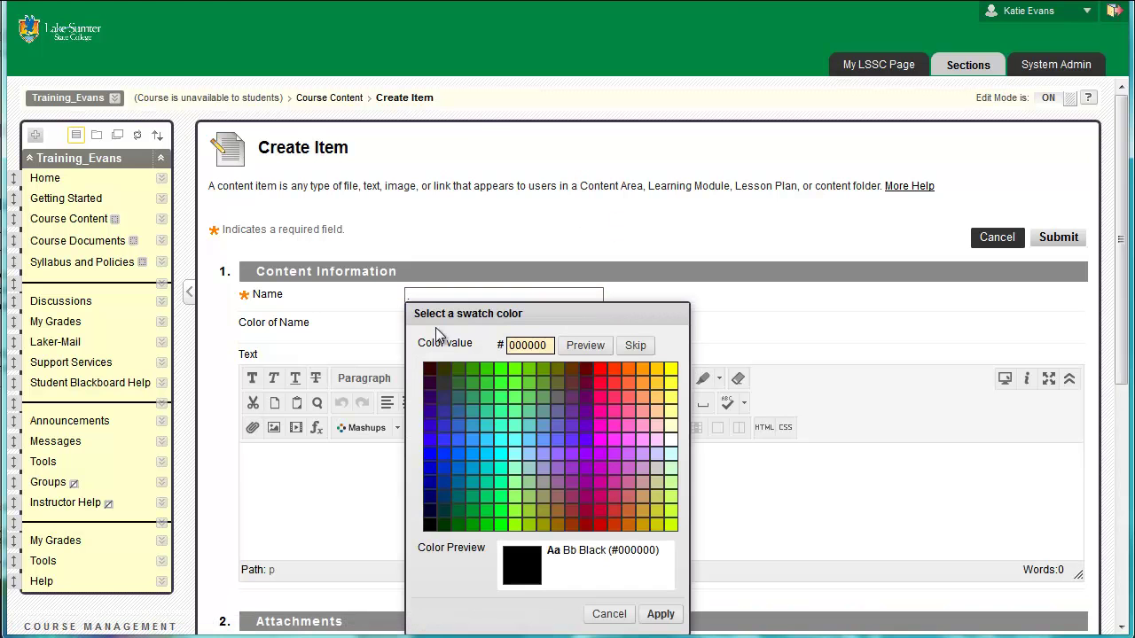
click(672, 441)
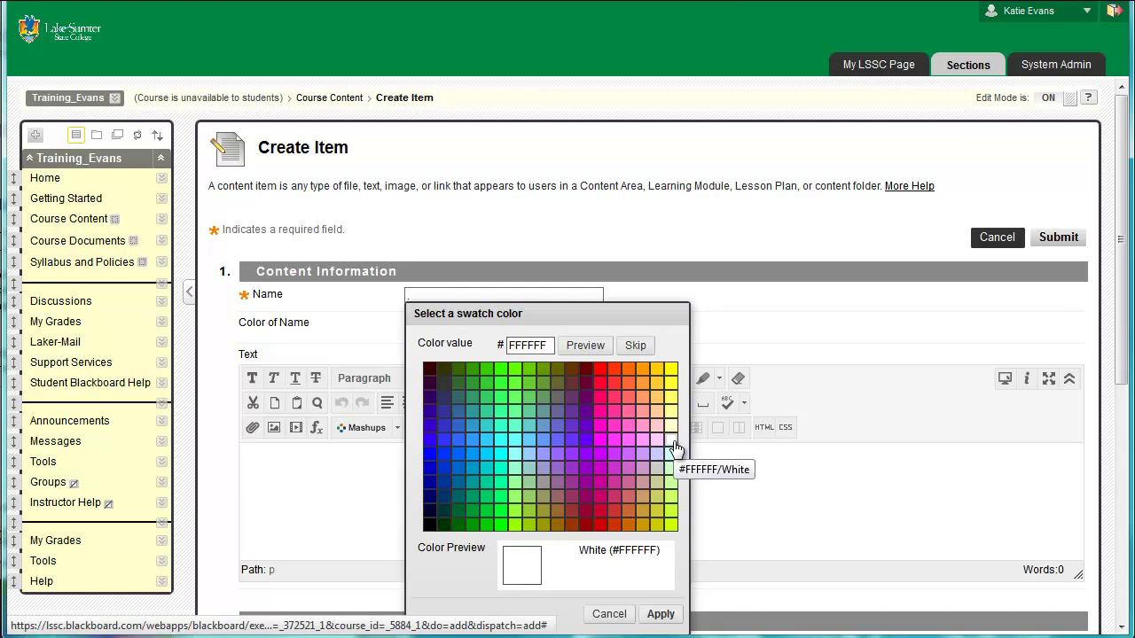
click(665, 614)
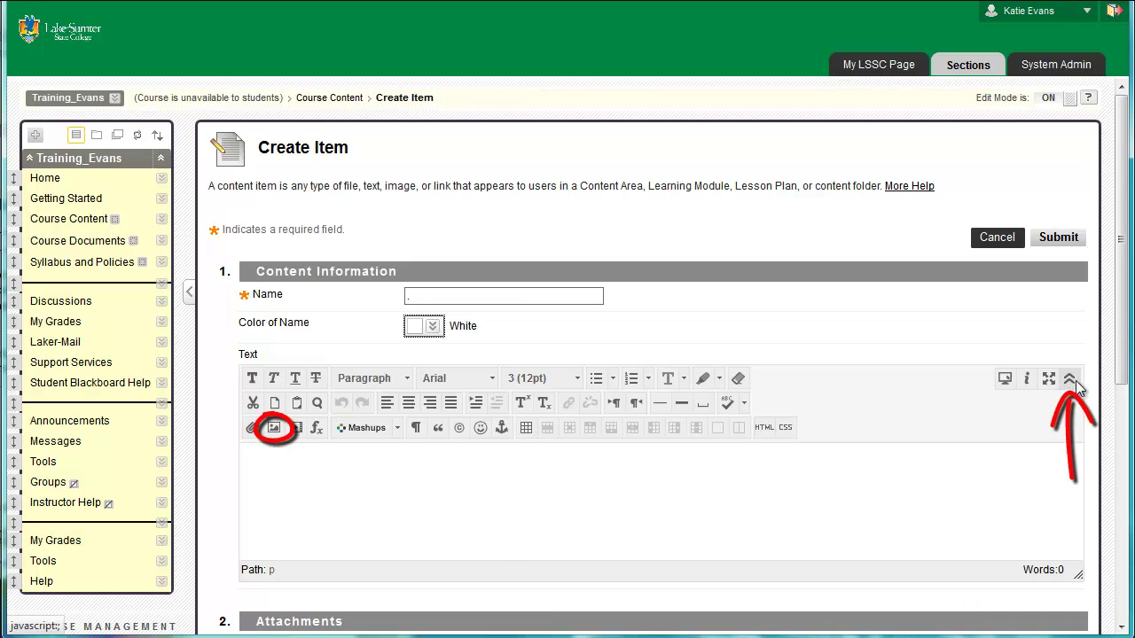
- Choose the Course Content heading graphic from the Dropbox folder LSCC > Blackboard > Headings > CJ as the image for the item's text
click(275, 430)
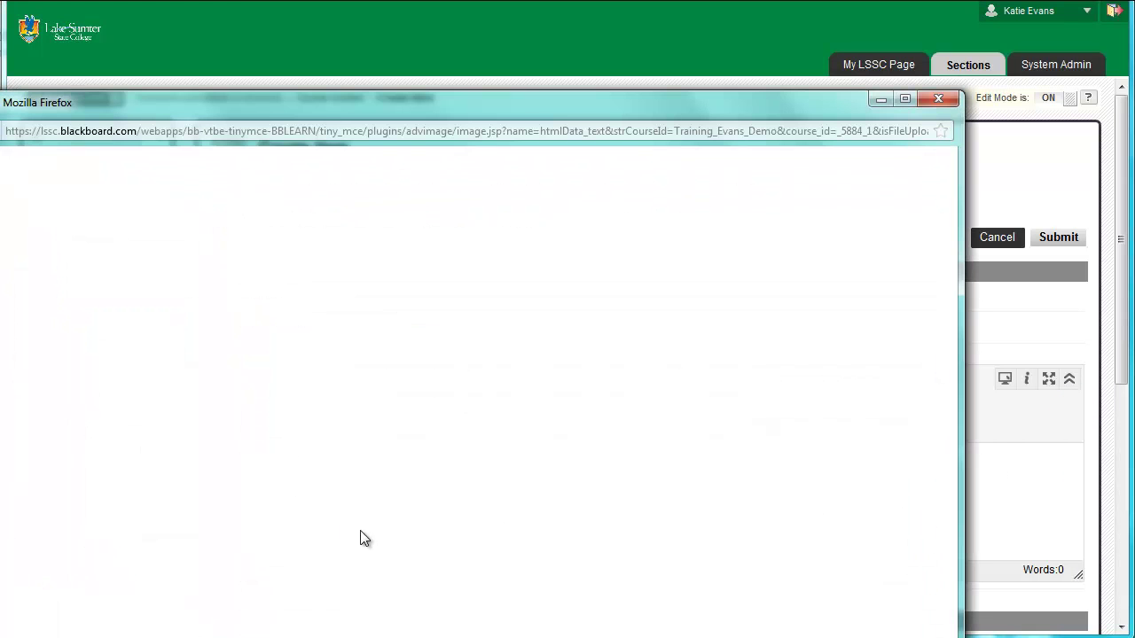
mouse_move(472, 113)
mouse_down()
mouse_move(671, 26)
mouse_move(601, 45)
mouse_move(592, 20)
mouse_up()
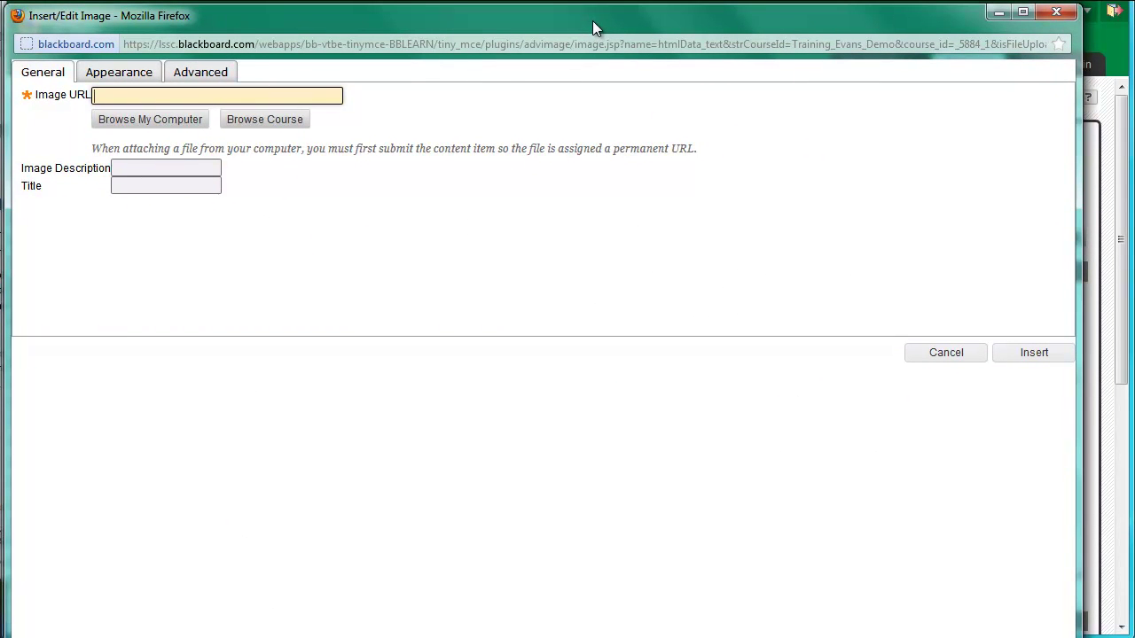
click(177, 116)
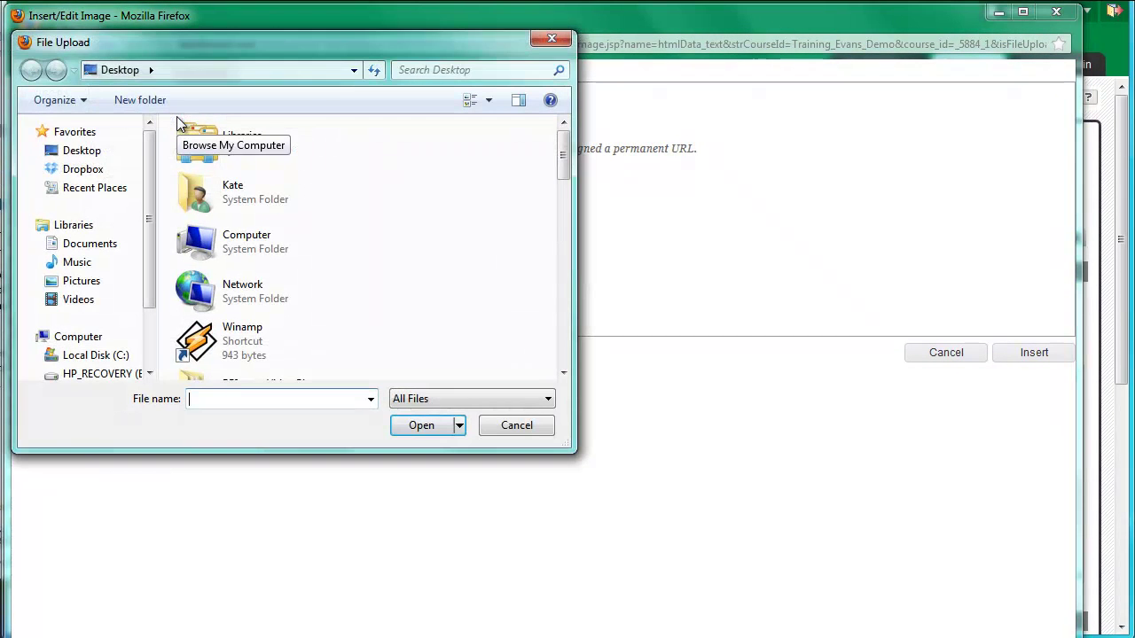
click(80, 172)
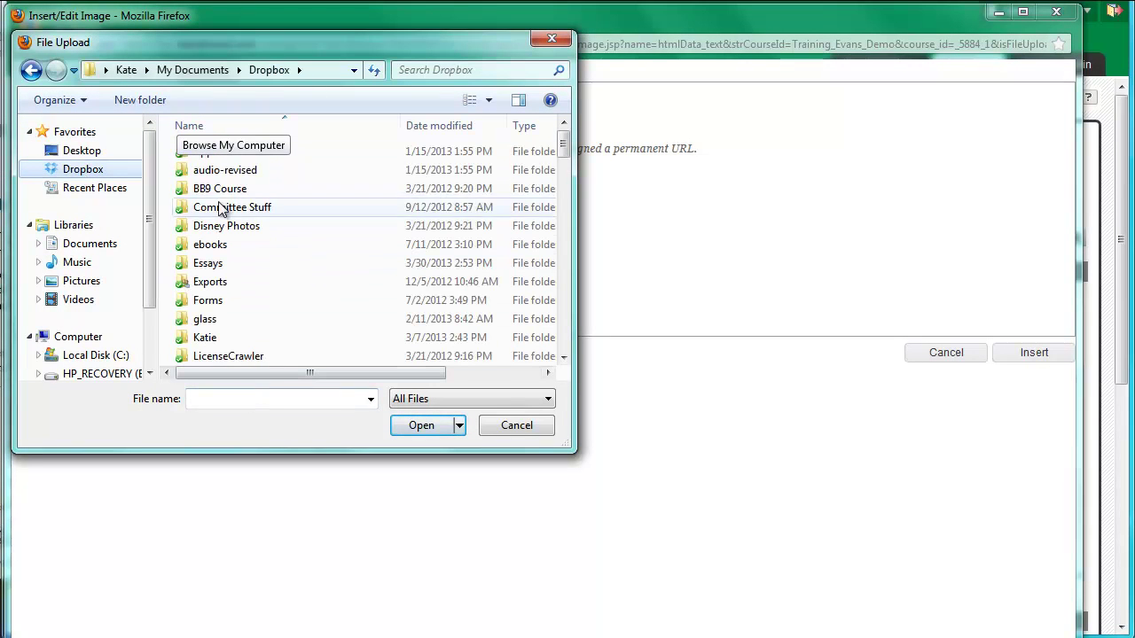
drag(562, 149, 566, 257)
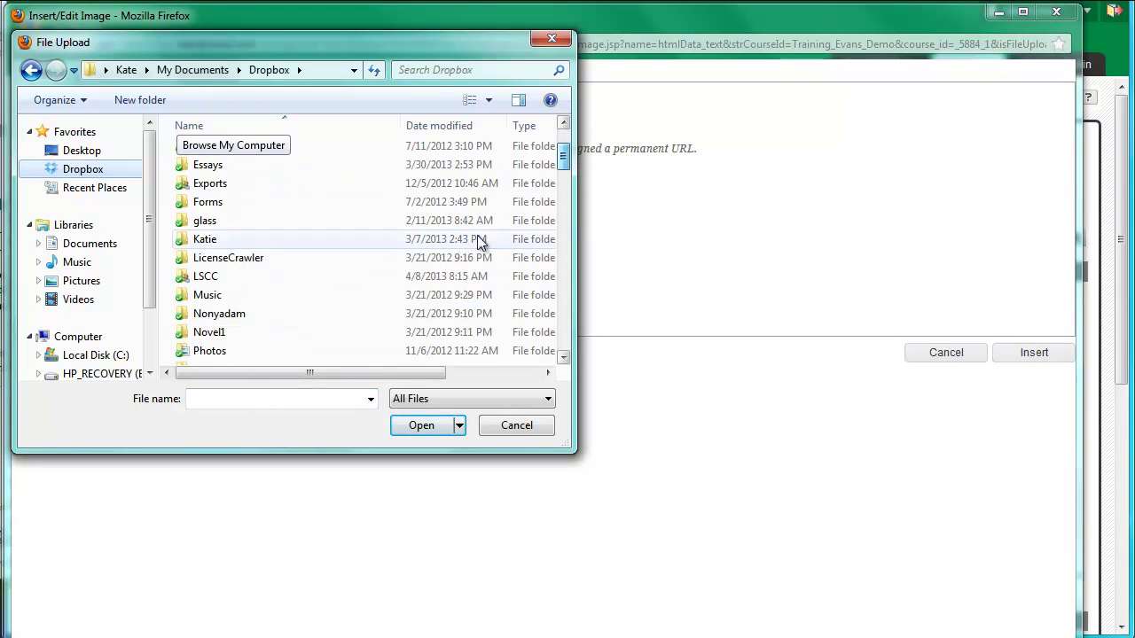
double_click(284, 280)
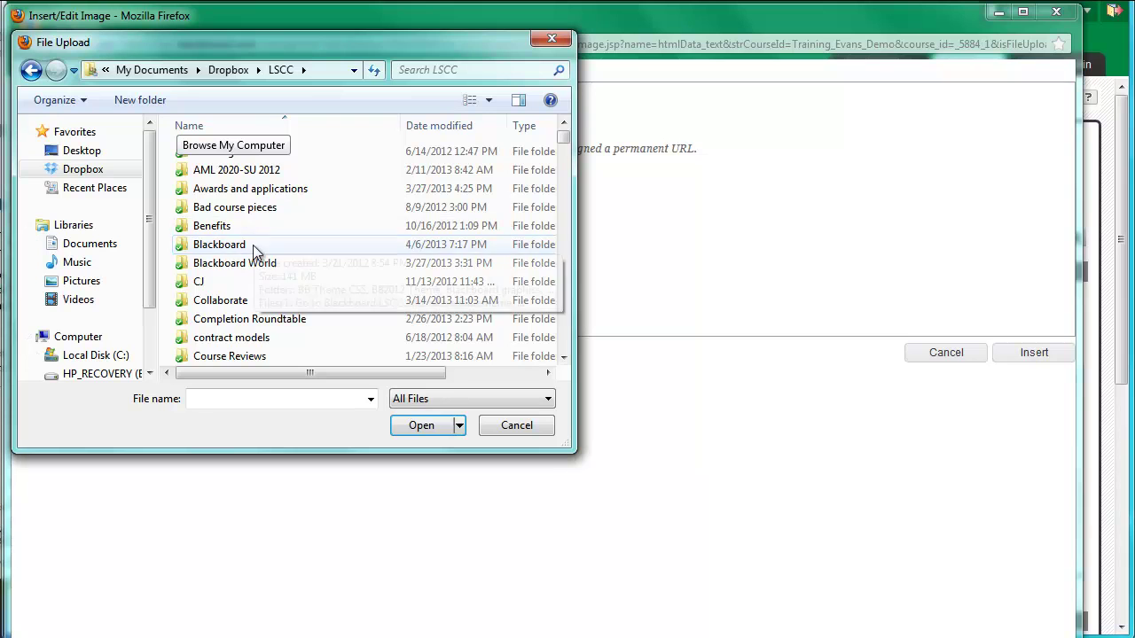
double_click(257, 245)
double_click(278, 292)
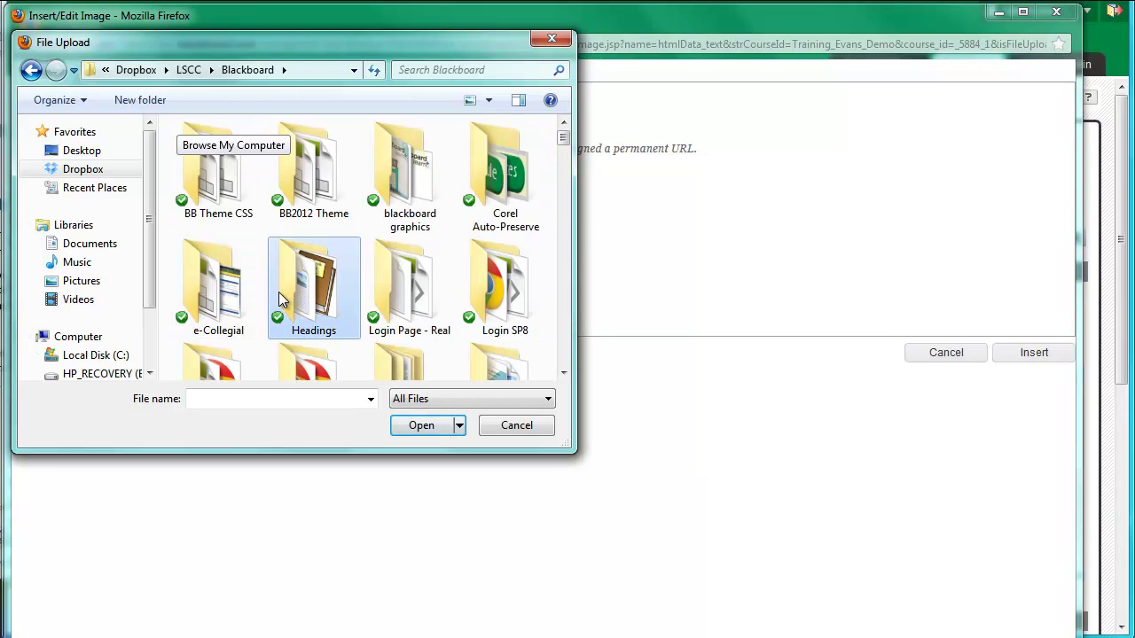
double_click(269, 226)
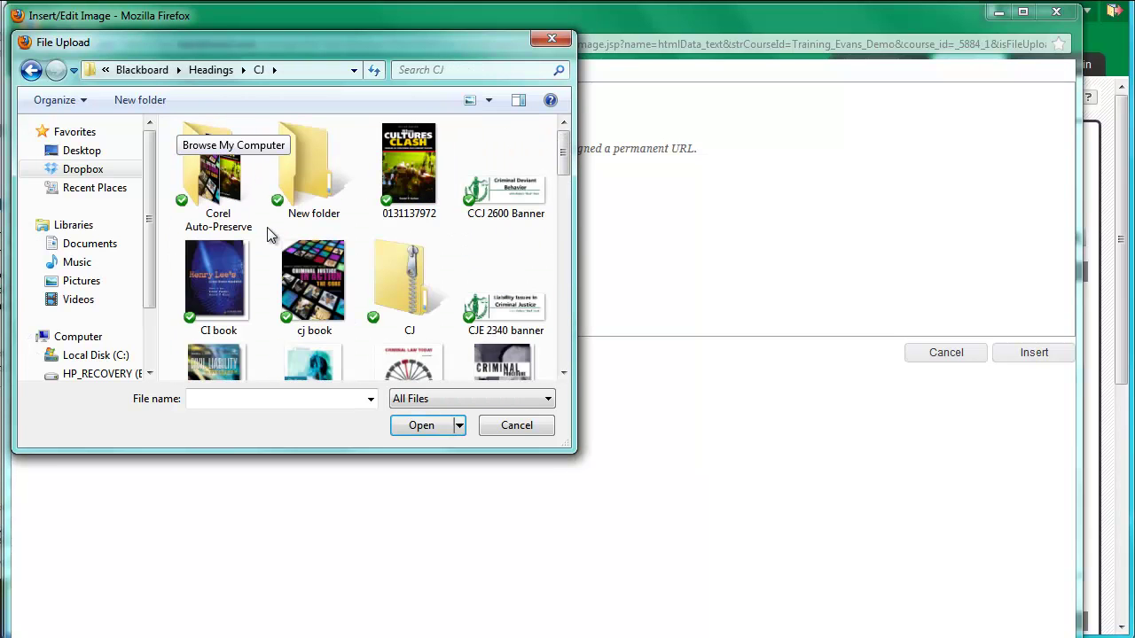
drag(564, 158, 567, 208)
click(316, 290)
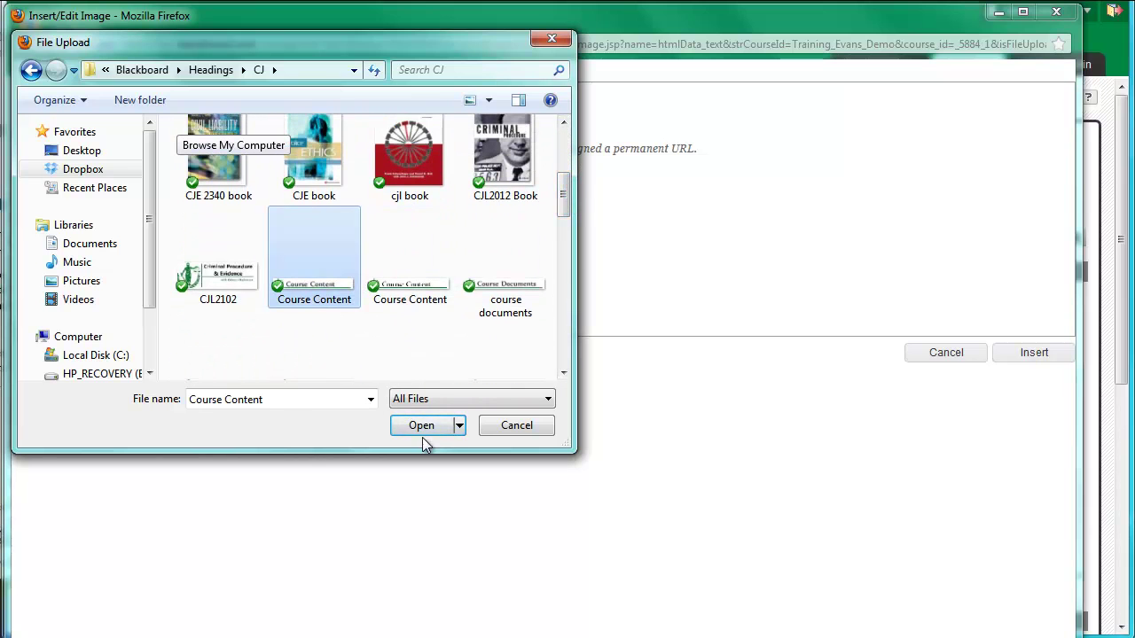
click(424, 427)
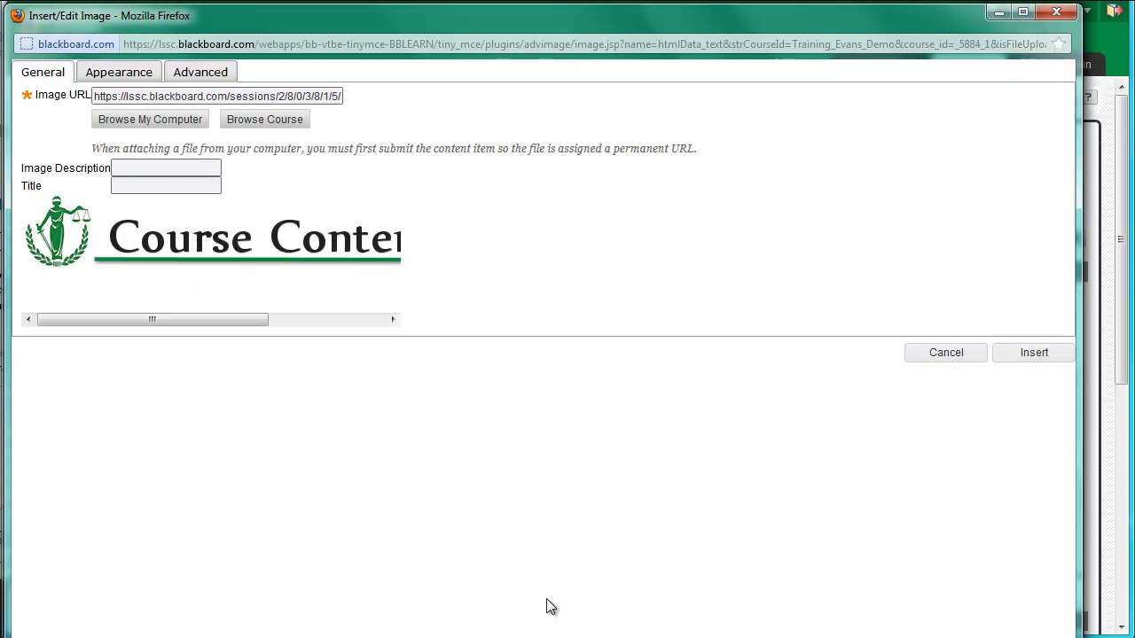
- Insert the heading image with Course Content as its description and title, and submit the item
click(180, 165)
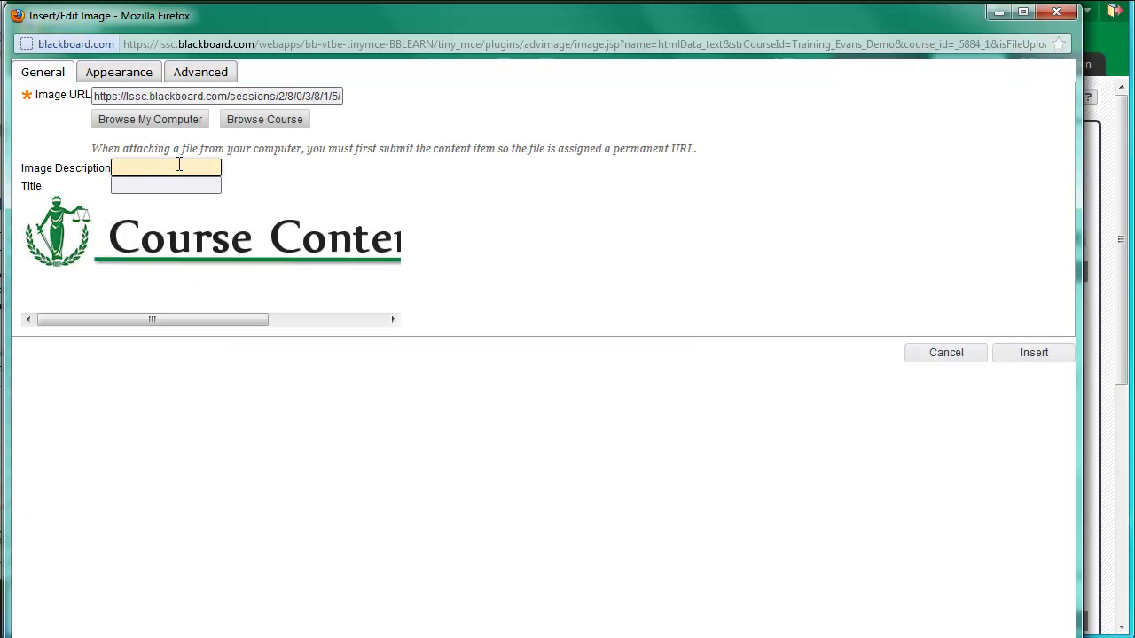
text(Course Content)
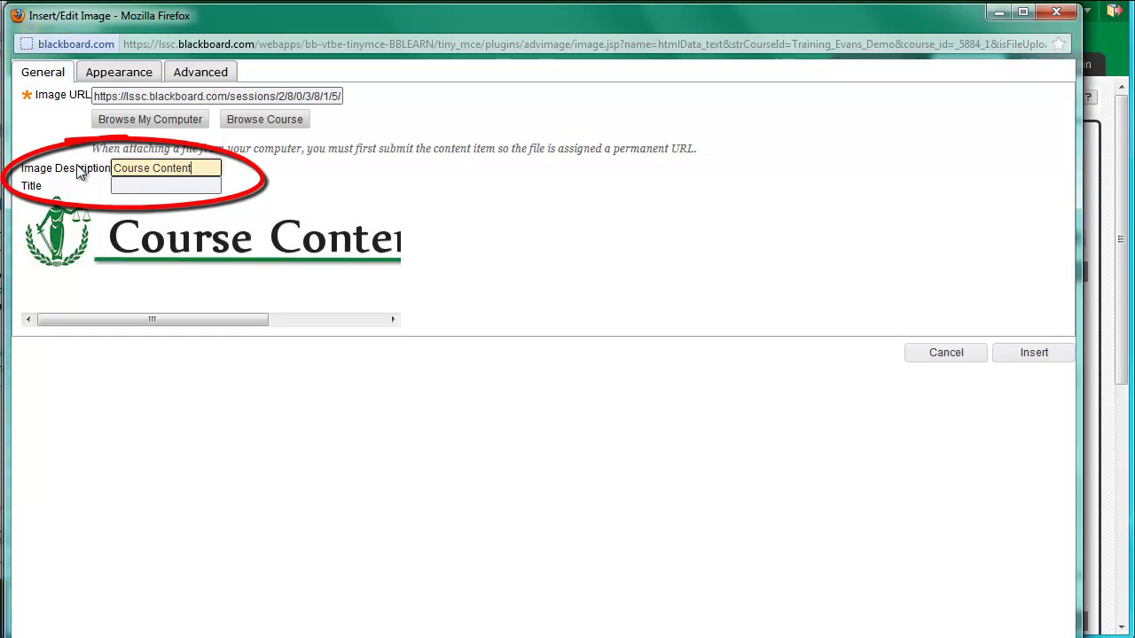
click(194, 183)
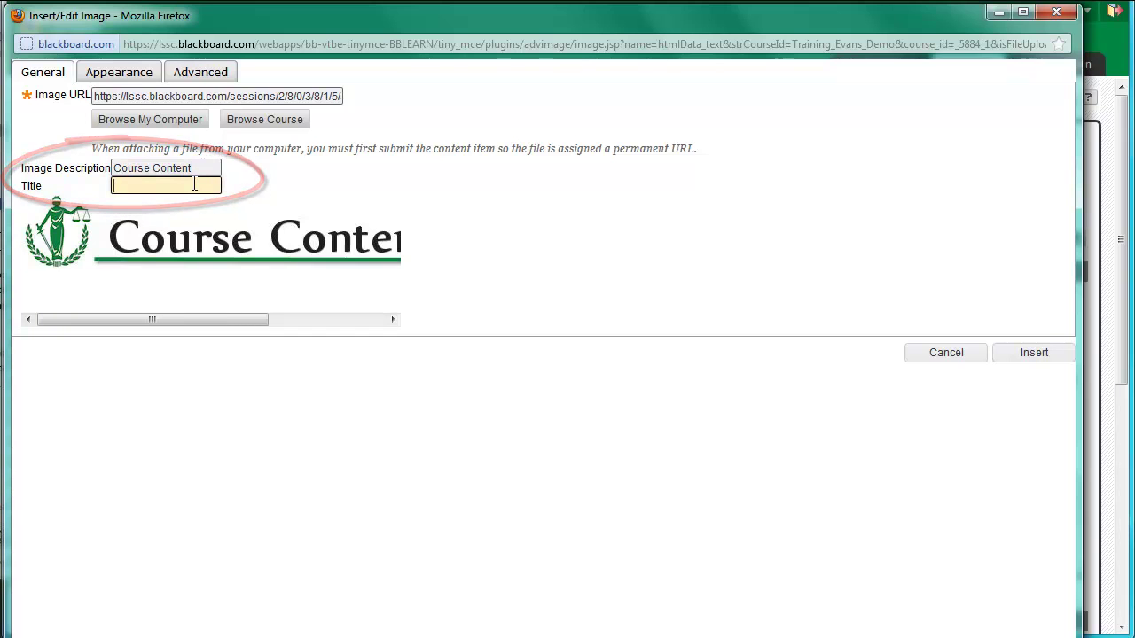
text(Course Content)
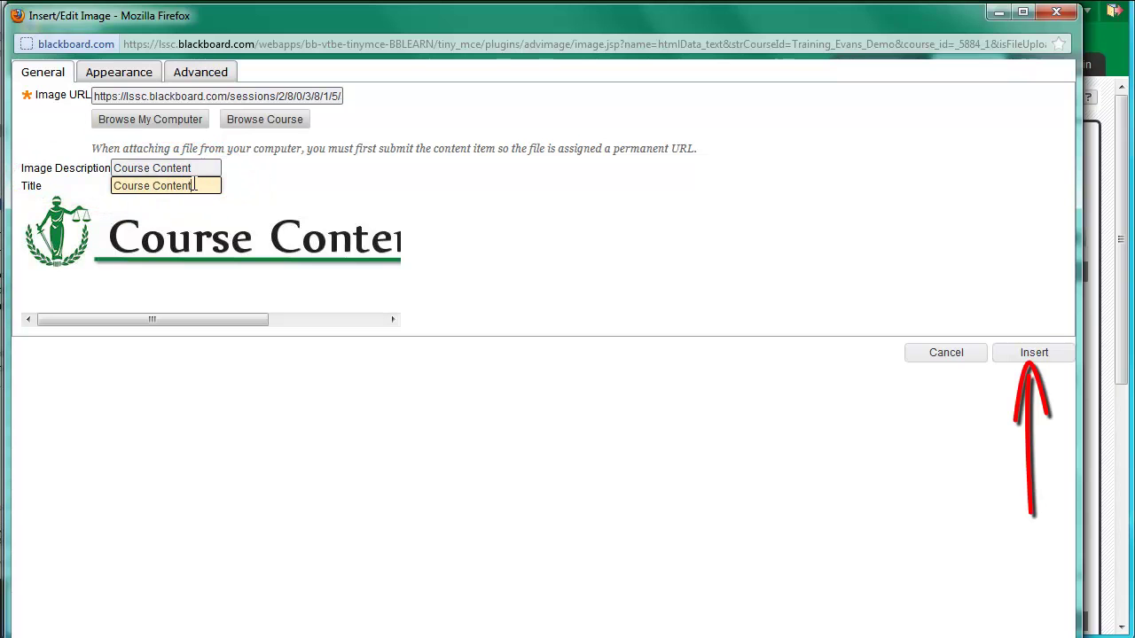
click(1039, 354)
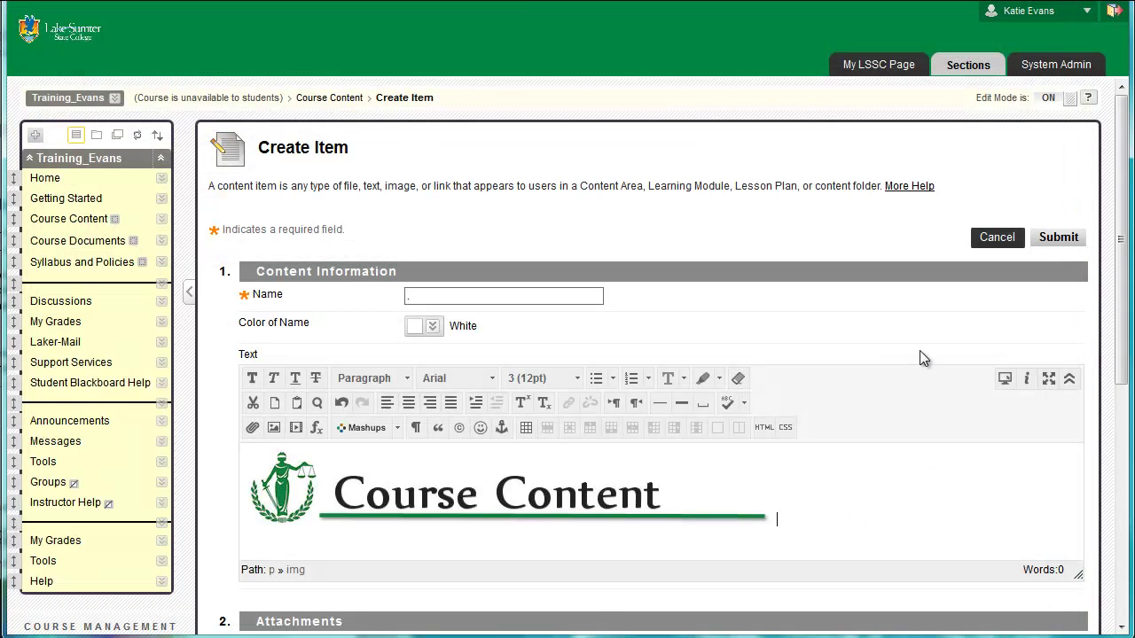
drag(1121, 240, 1120, 283)
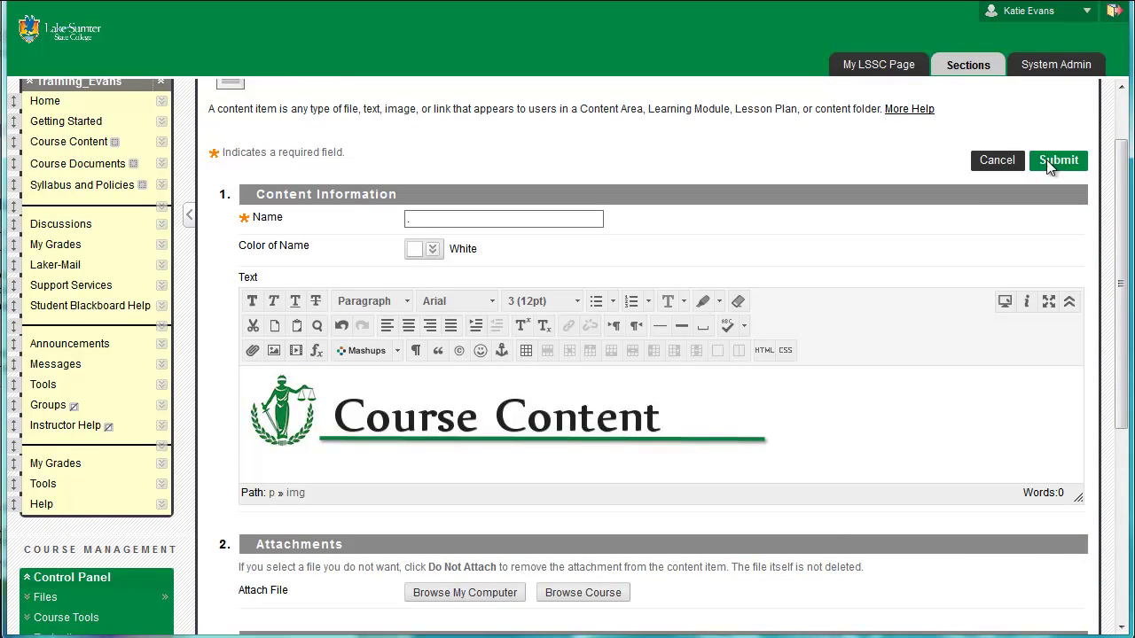
click(1058, 160)
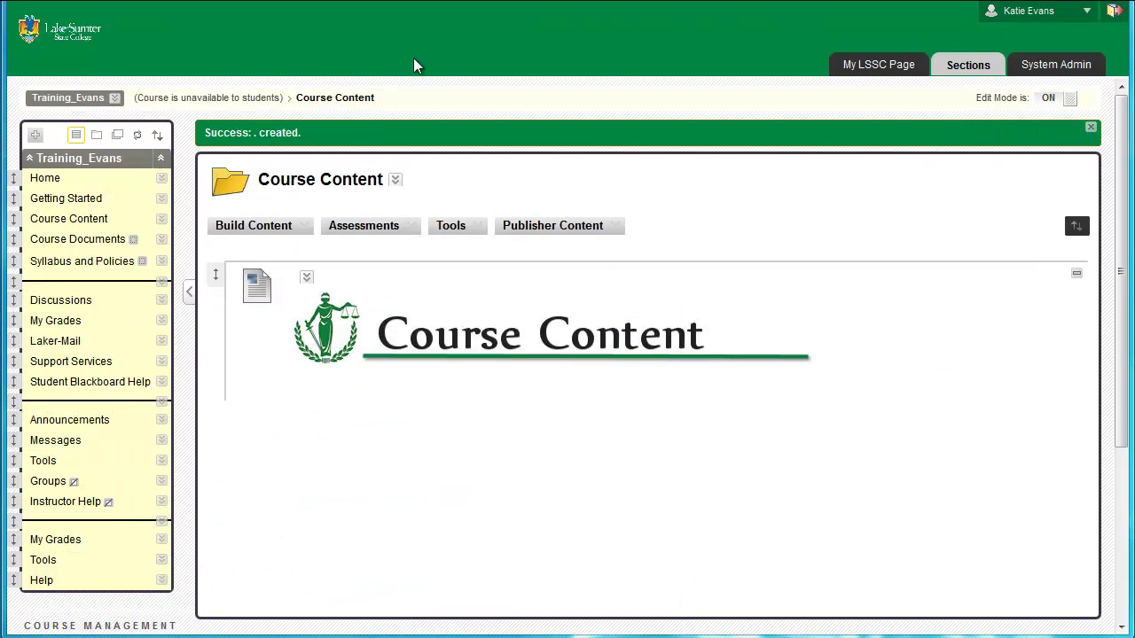
- Start a new content folder in the Course Content area and name it Week 1
click(78, 220)
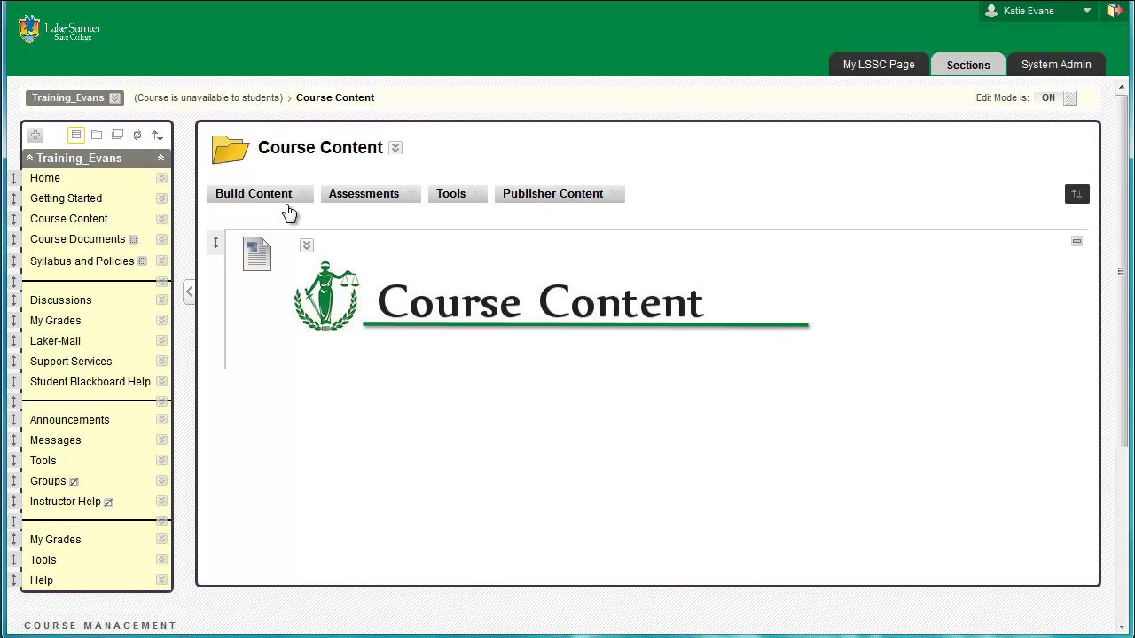
mouse_move(290, 197)
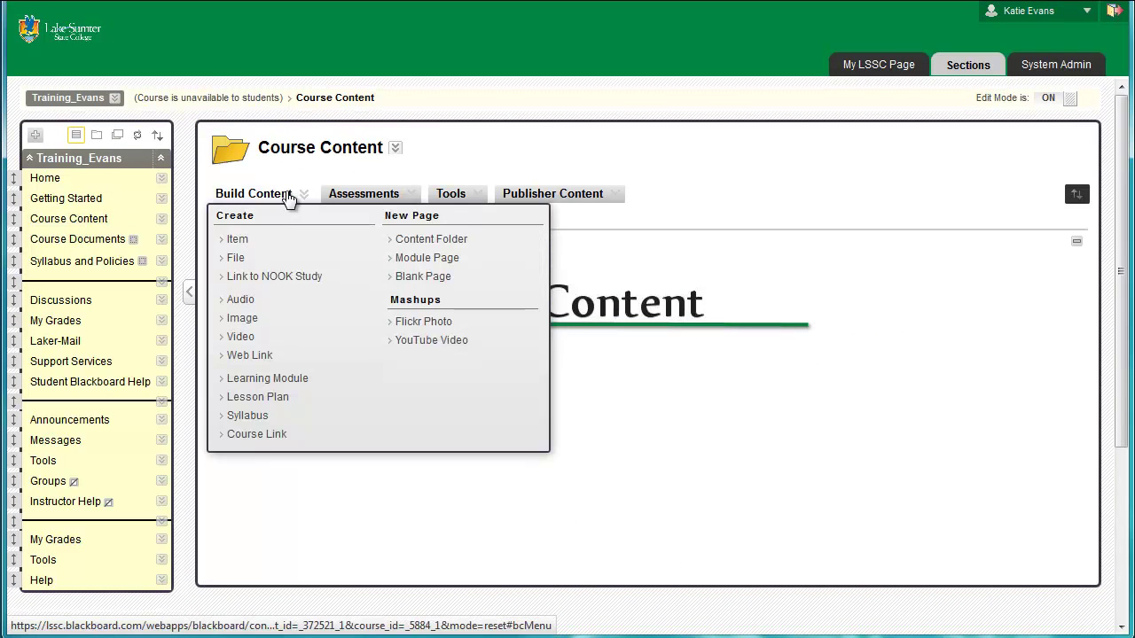
click(438, 241)
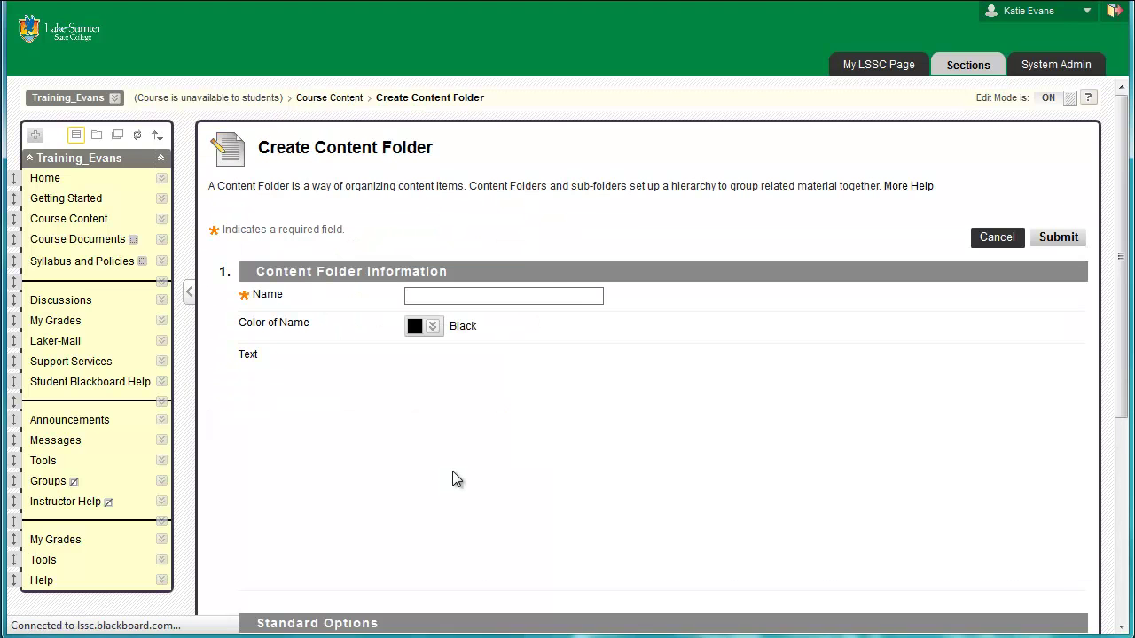
click(552, 300)
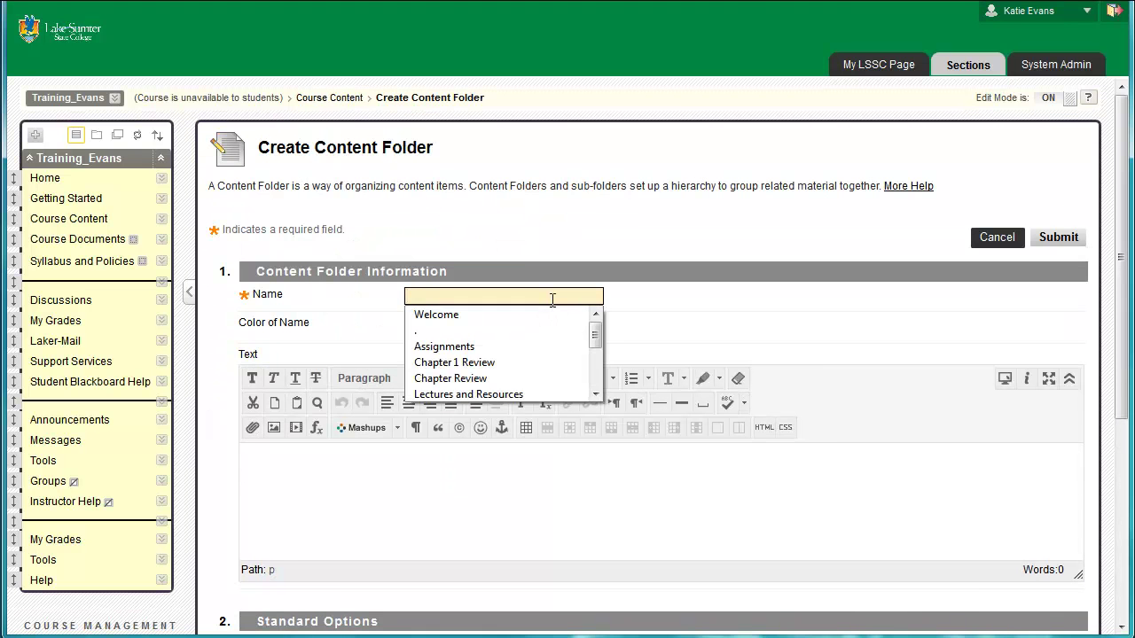
text(Week 1)
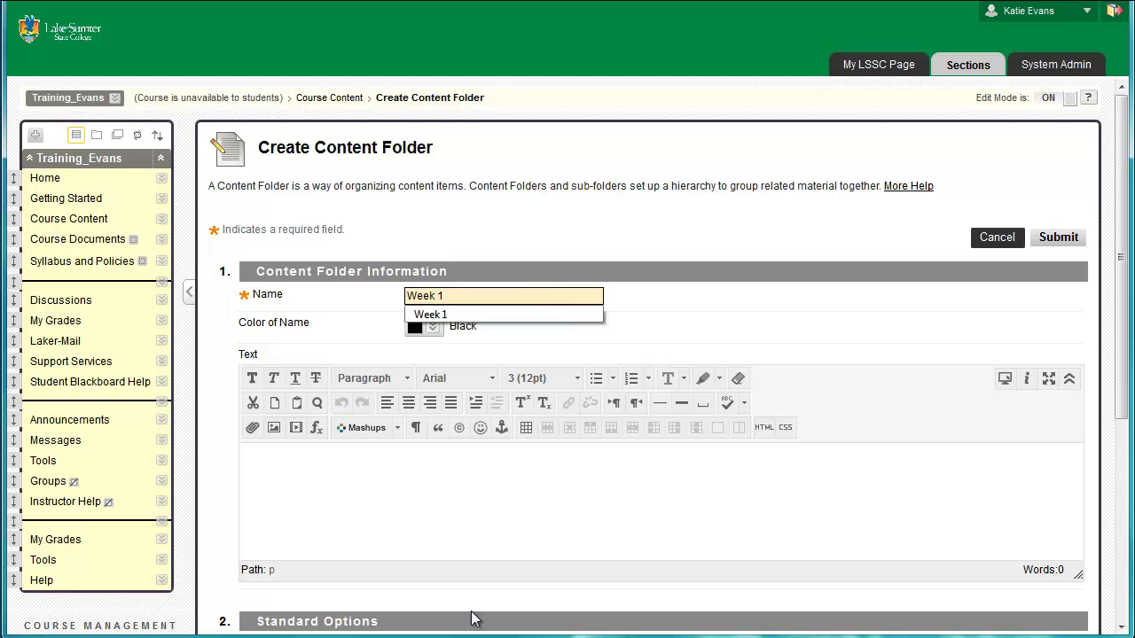
- Enter "<Begin and End Dates go Here>" as the folder's text and submit the folder
click(518, 506)
text(<)
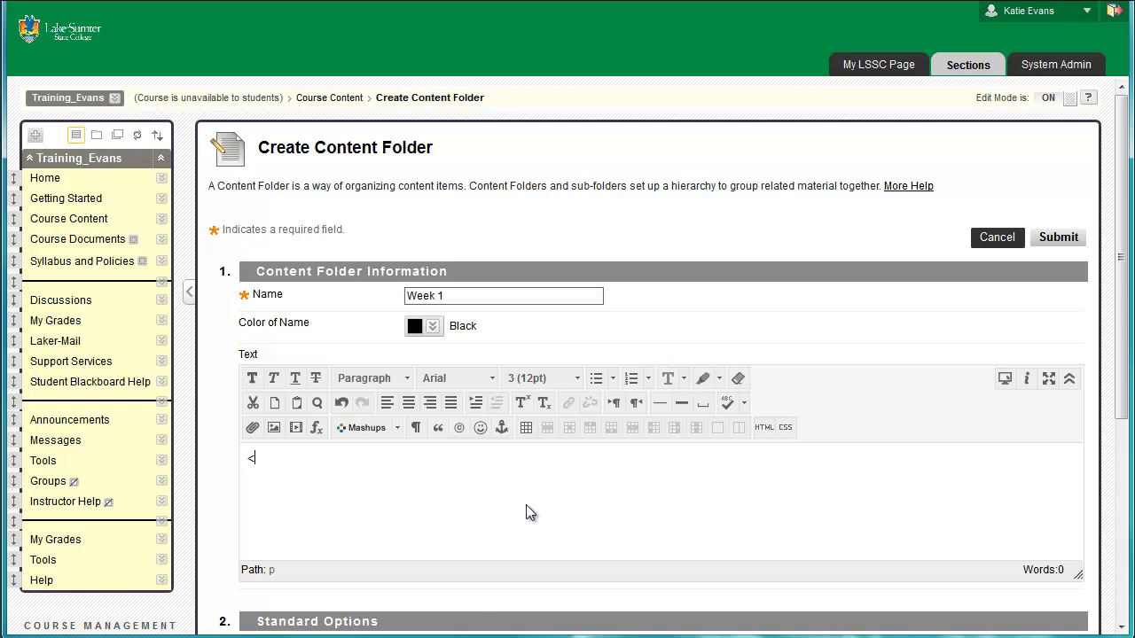
text(Begin and End Dates go)
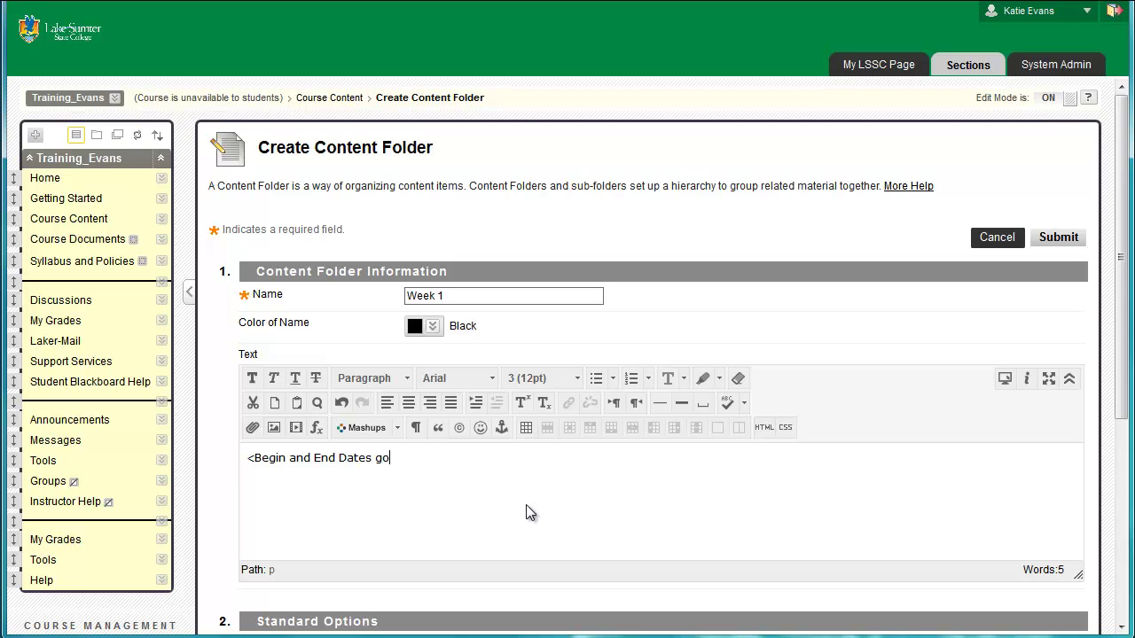
text( Here>)
click(1059, 240)
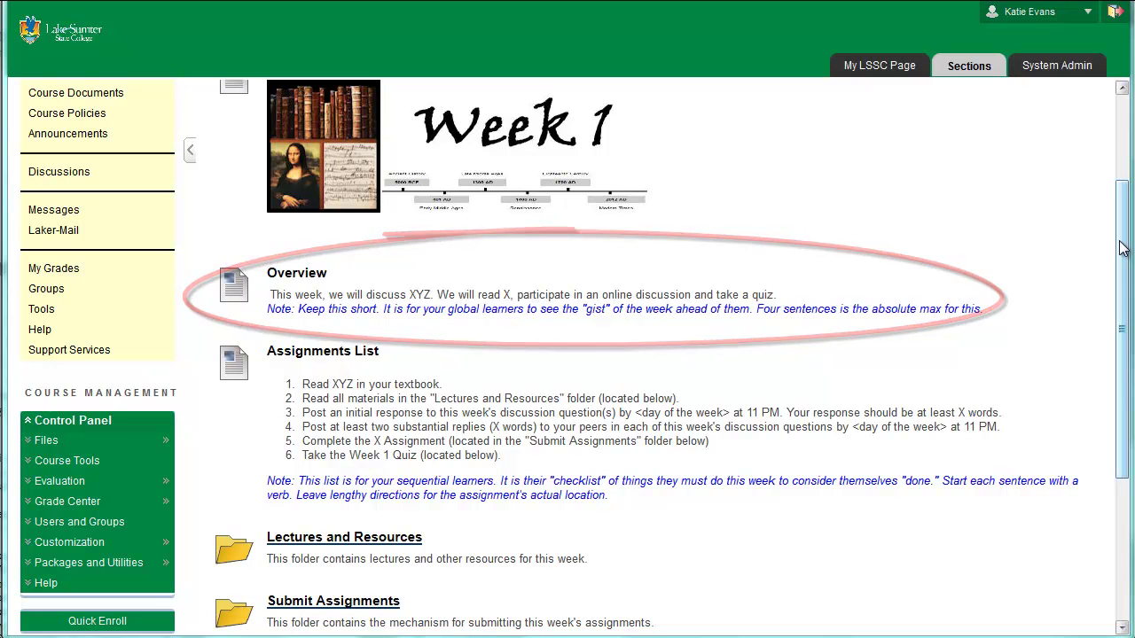
mouse_move(1121, 248)
mouse_down()
mouse_move(1087, 296)
mouse_move(1063, 389)
mouse_up()
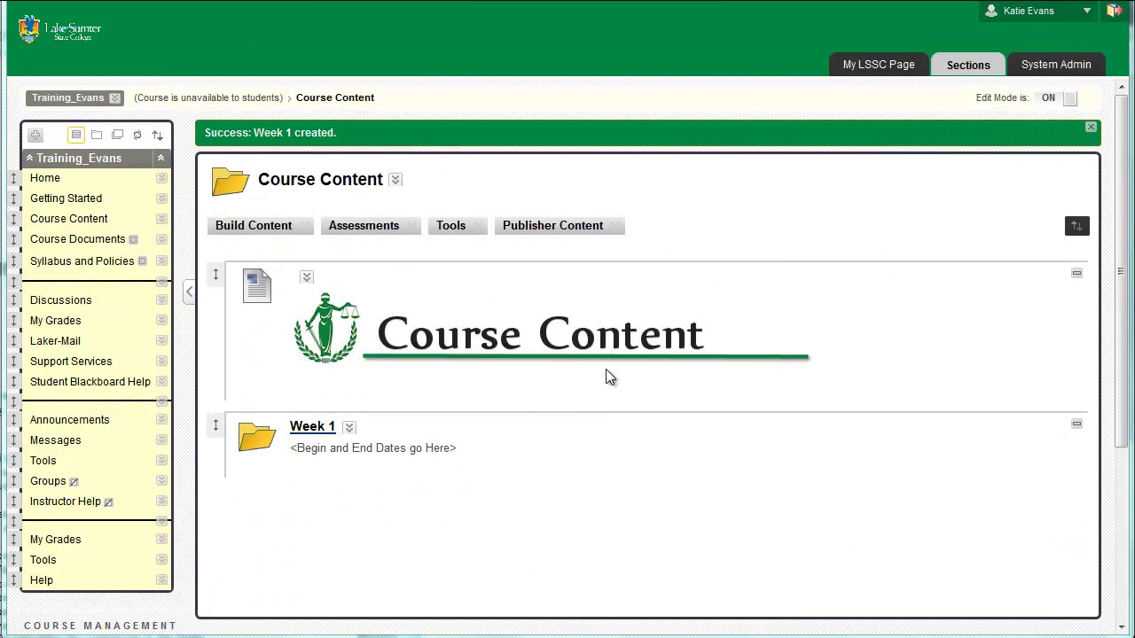
- Start a new content item inside the Week 1 folder and name it Overview
click(312, 430)
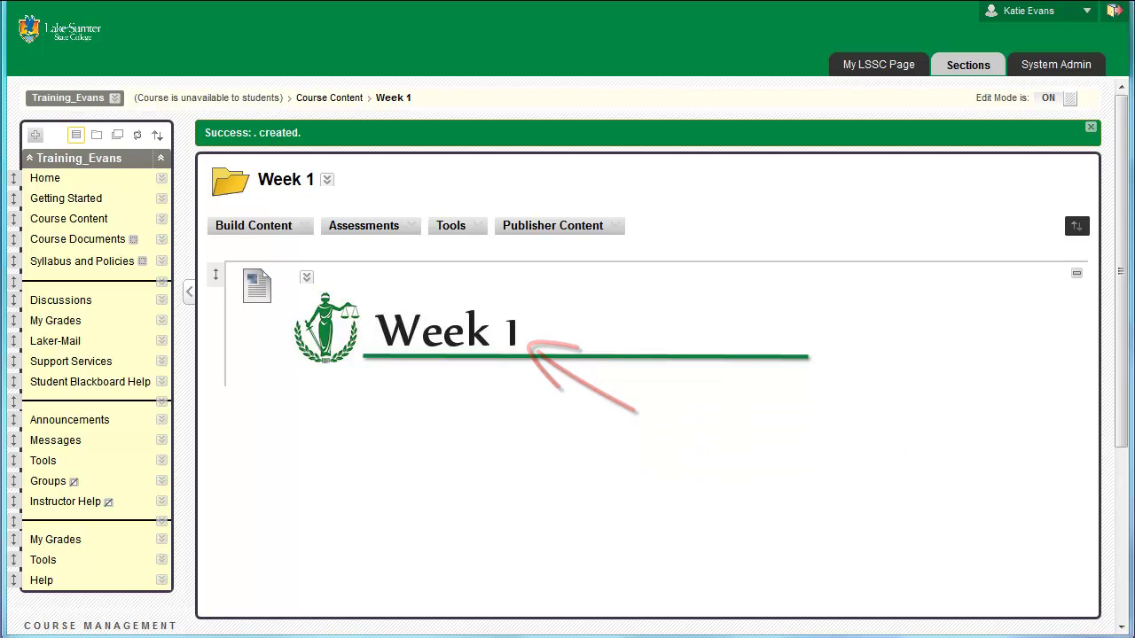
click(280, 232)
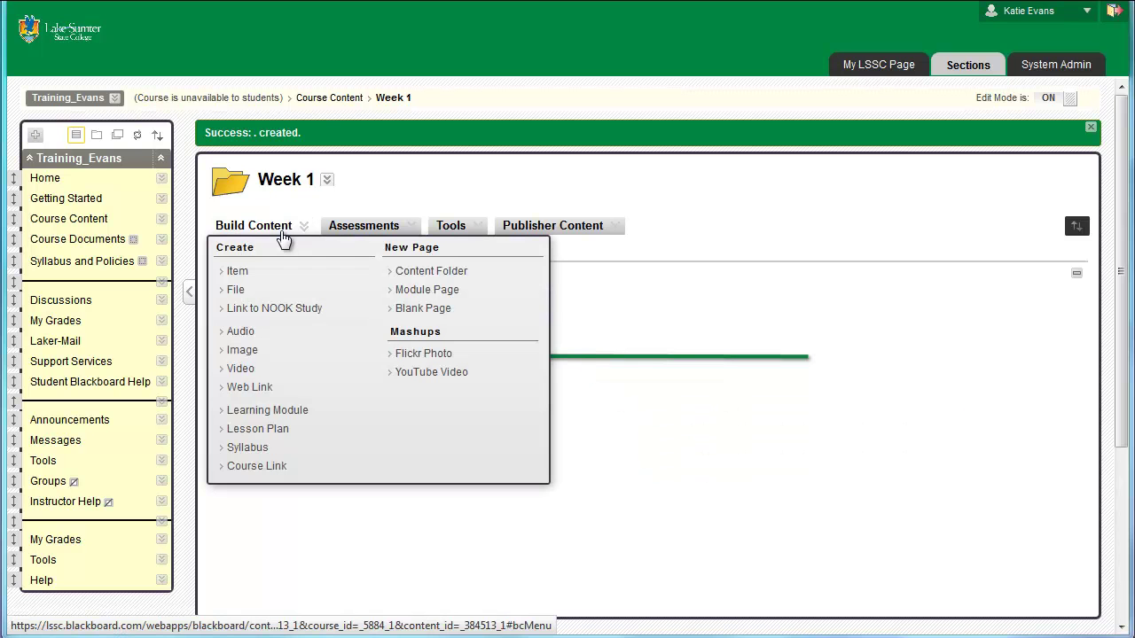
click(257, 275)
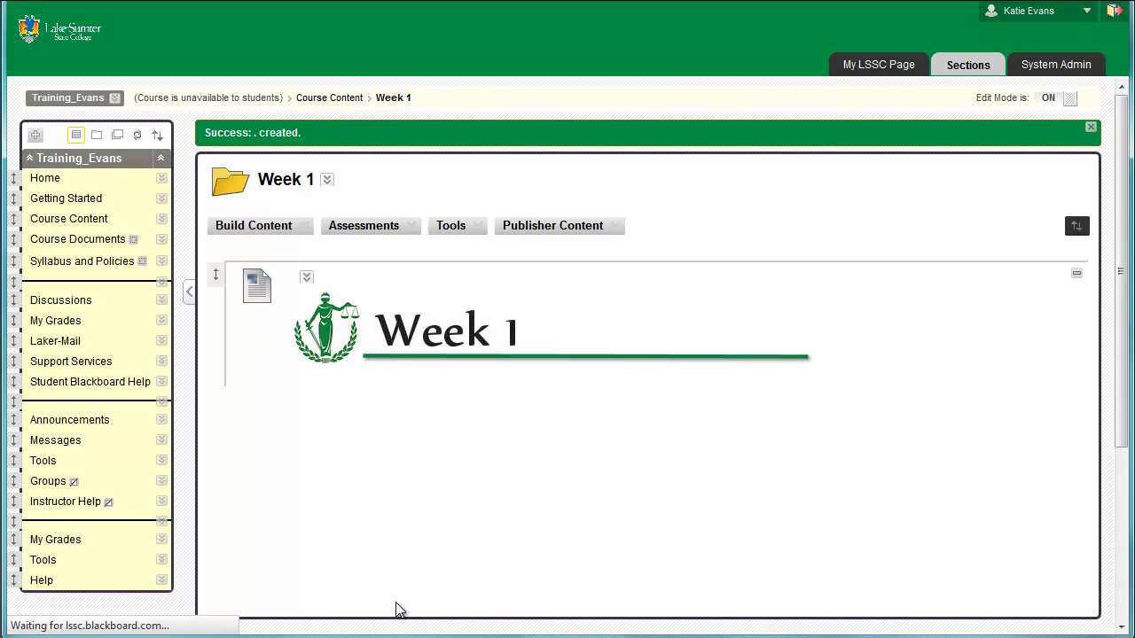
click(486, 298)
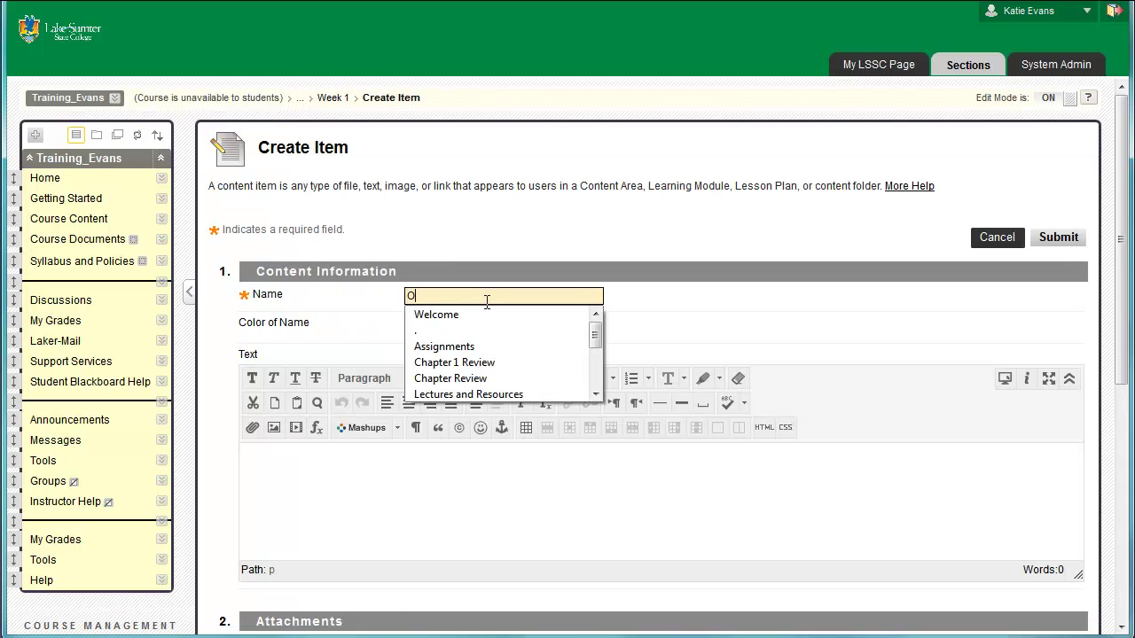
text(Overview)
click(592, 251)
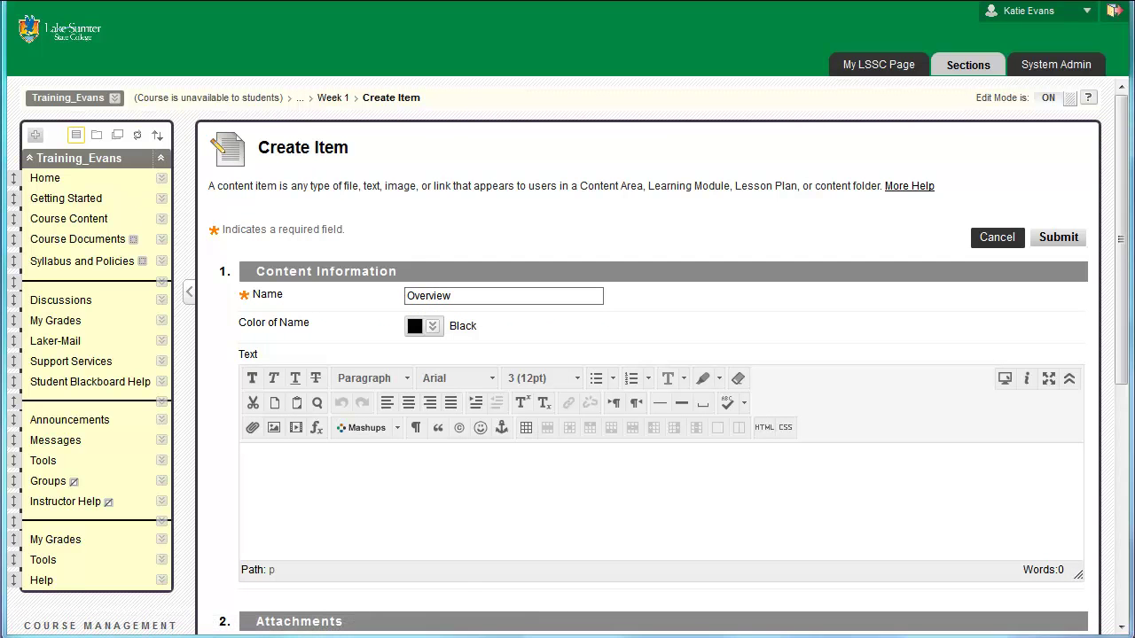
- Write the overview paragraph beginning "This week, we will study XYZ." and format Objective 1, Objective 2 and Objective 3 below it as a bulleted list
click(426, 472)
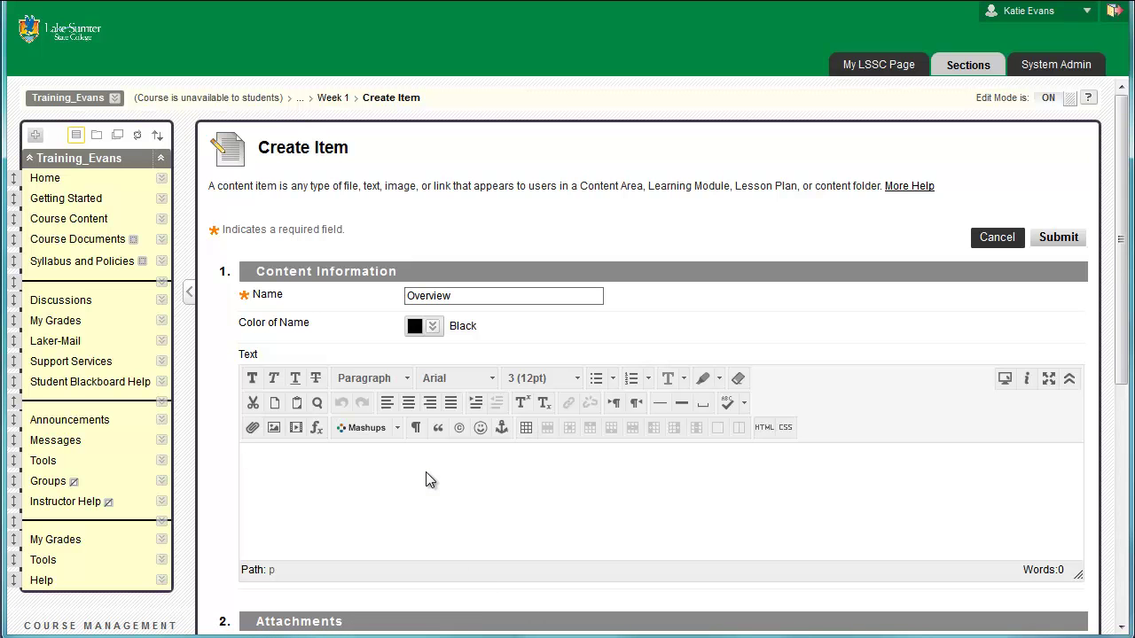
text(This week, we will study XYZ. We will read chapter X of your textbook, participate in an online discussion, and complete the Week X assignment. By the end of this week, you will be able to:  Objective 1 Objective 2 Objective 3)
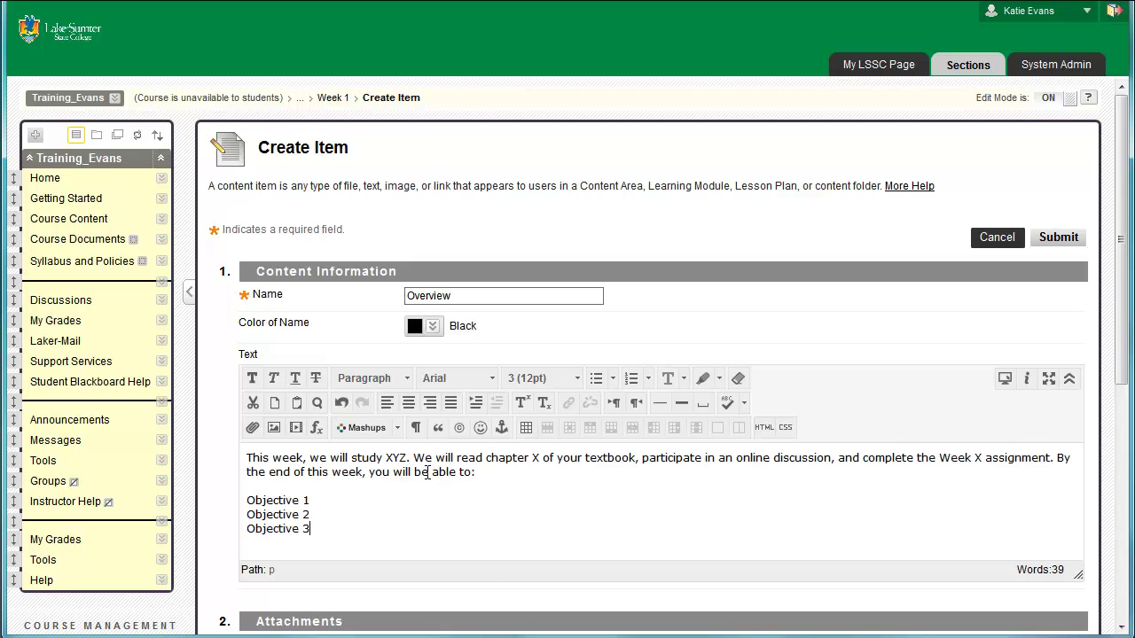
drag(326, 530, 233, 505)
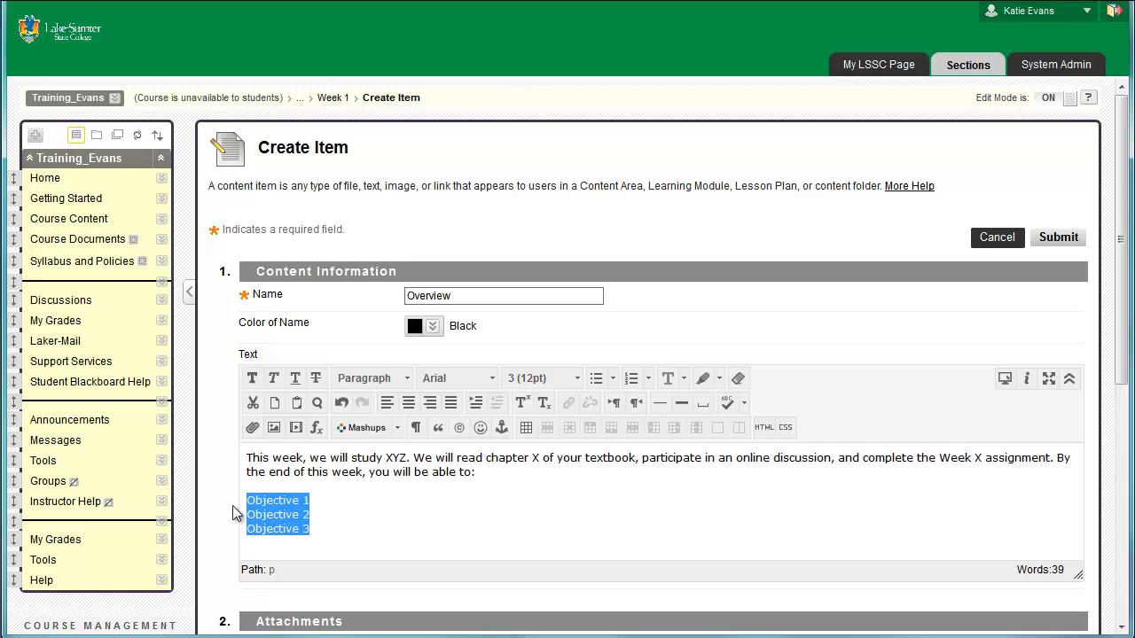
click(598, 380)
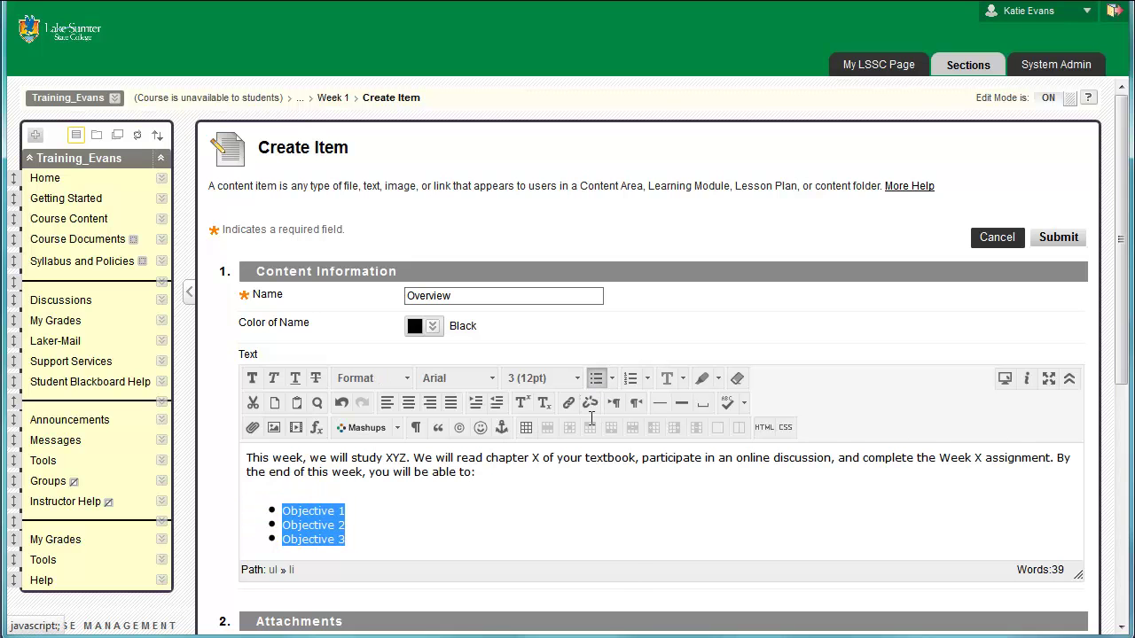
- Submit the Overview item and start a new content item in the Week 1 folder named Assignments List
click(629, 539)
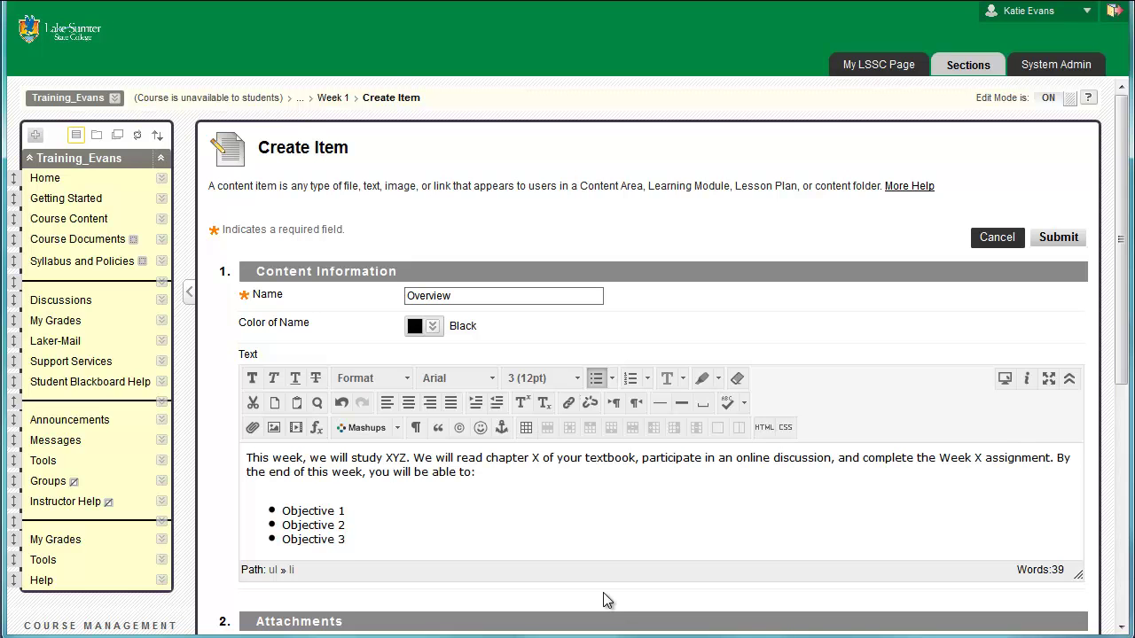
click(1059, 237)
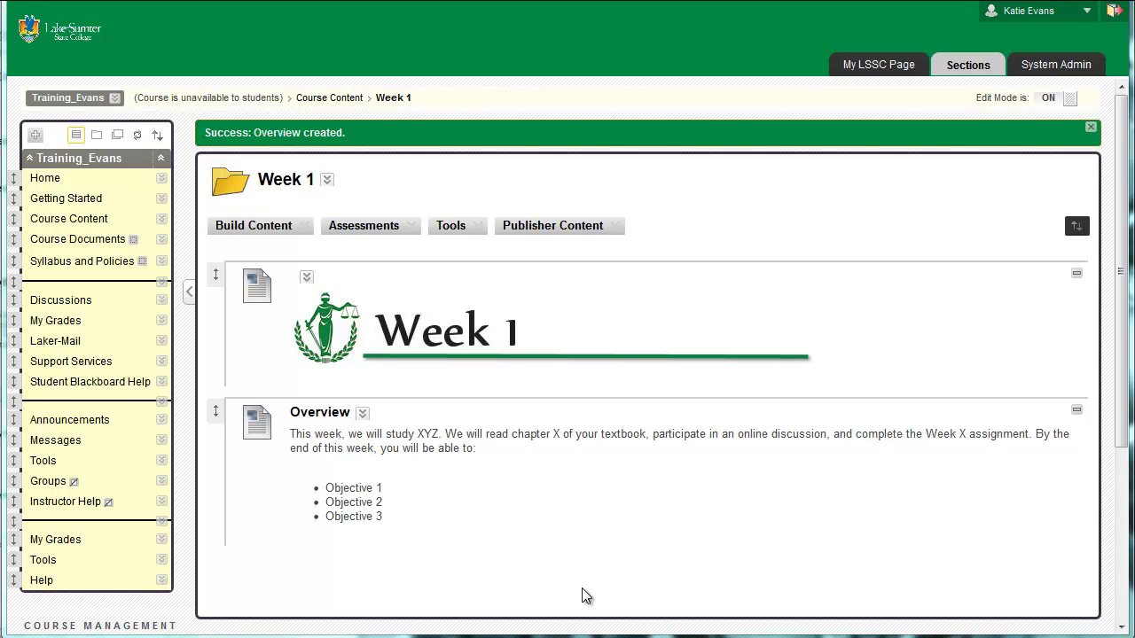
click(237, 226)
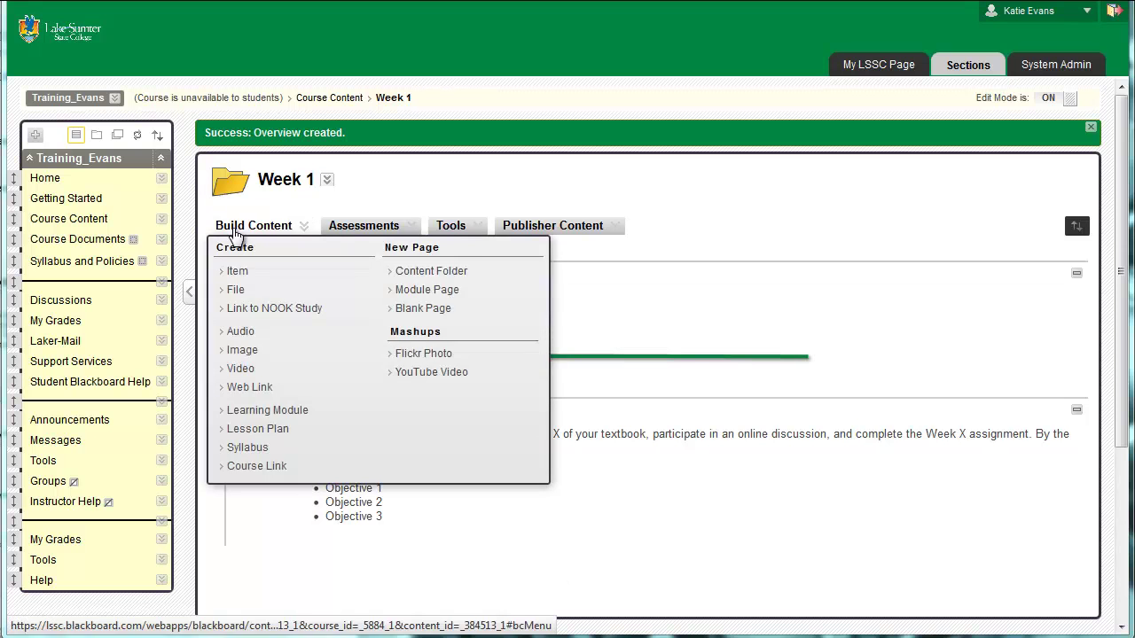
click(241, 271)
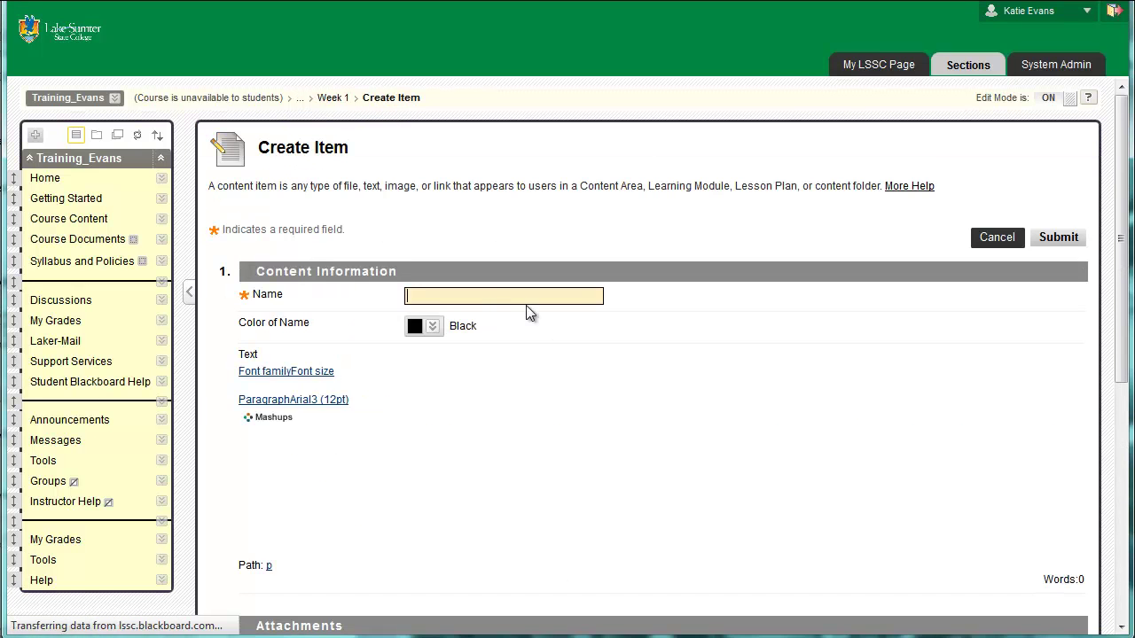
click(492, 297)
text(Assignmen)
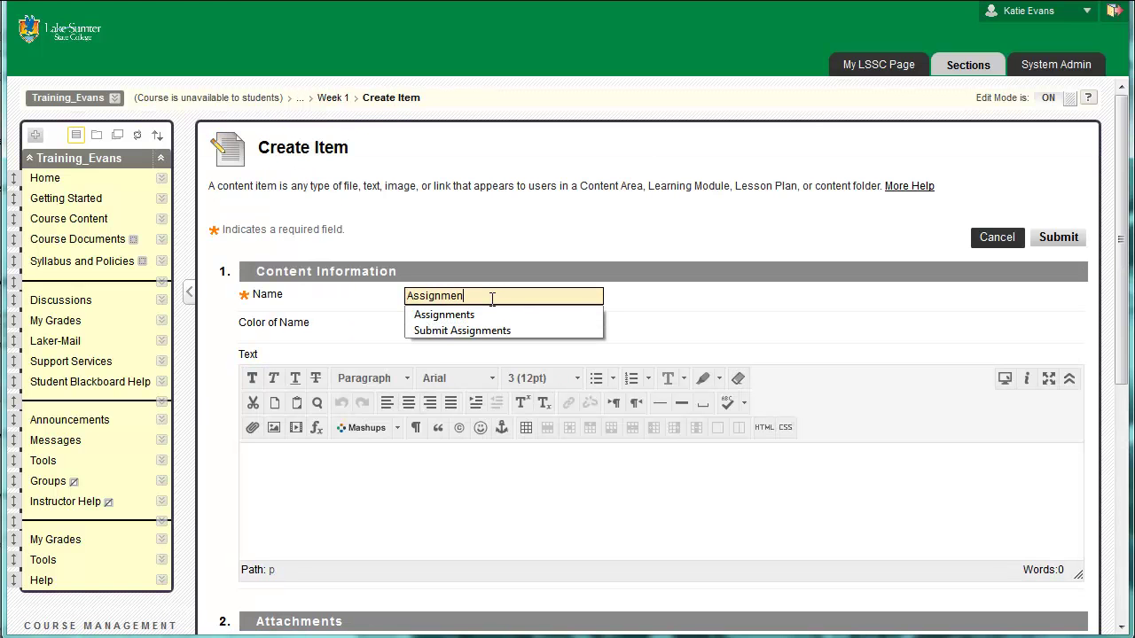
text(ts List)
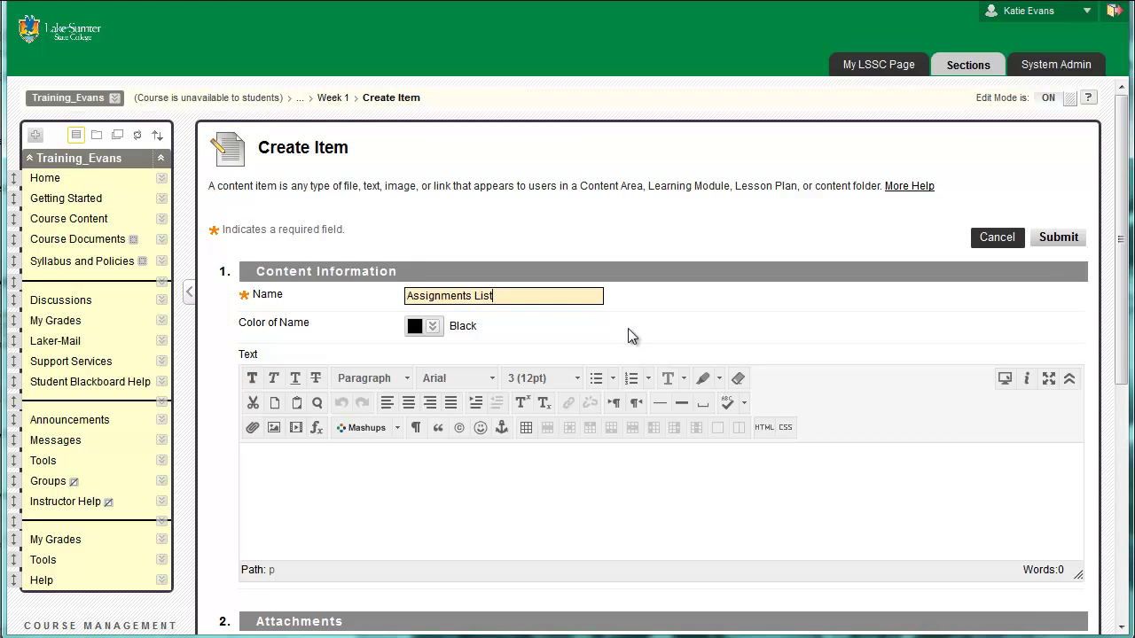
click(700, 329)
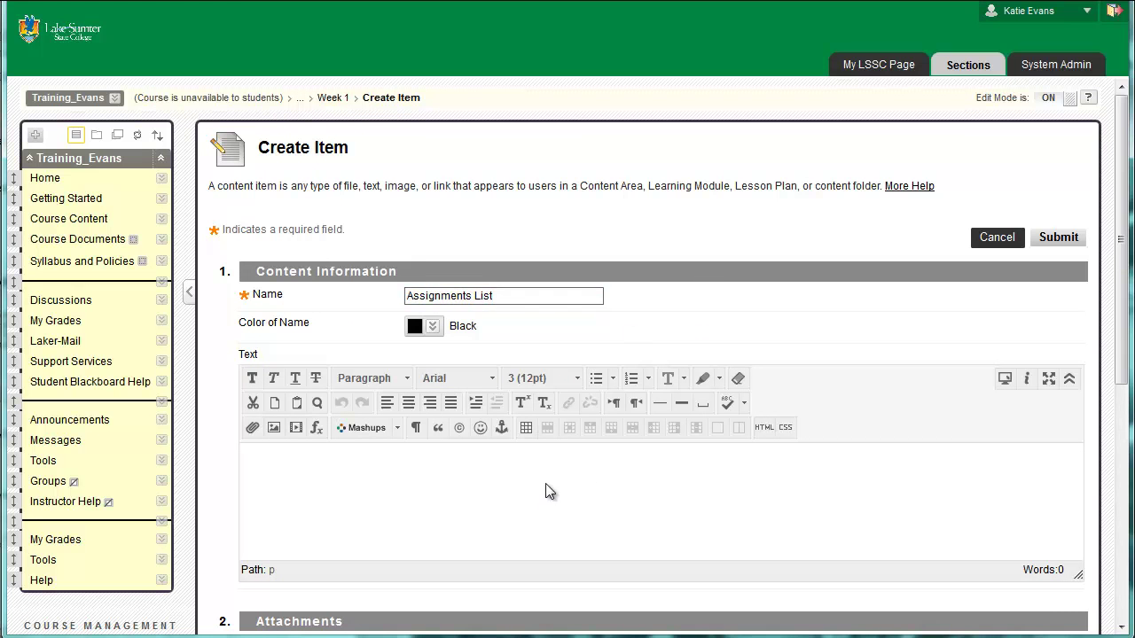
- Enter the six assignment lines from "Read Chapter X." to "Take the Week X quiz." as the item's text and format them as a numbered list
click(514, 460)
text(Read Chapter X. Read/view all materials in the Lectures and Resources folder (located below). Post your initial response to this week's discussion question by Monday at 11 PM (see the "Discussions" folder below). Reply to at least two peers in this weeks discussion by Friday at 11 PM. Submit the Week X Assignment (see the "Submit Assignments" folder below). Take the Week X quiz.)
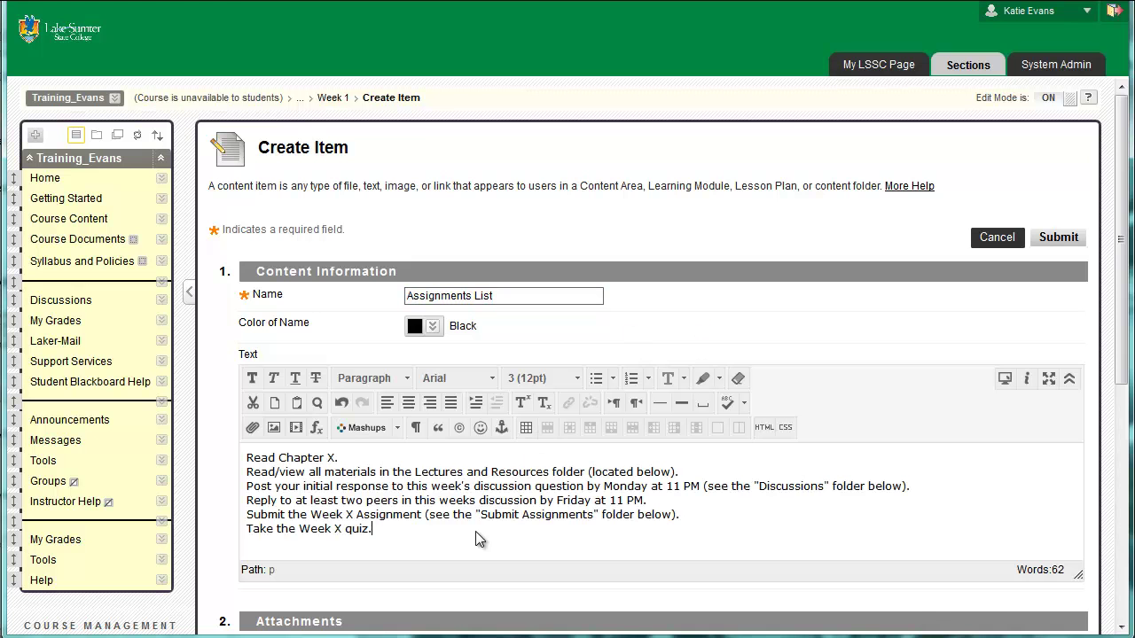
drag(382, 533, 228, 465)
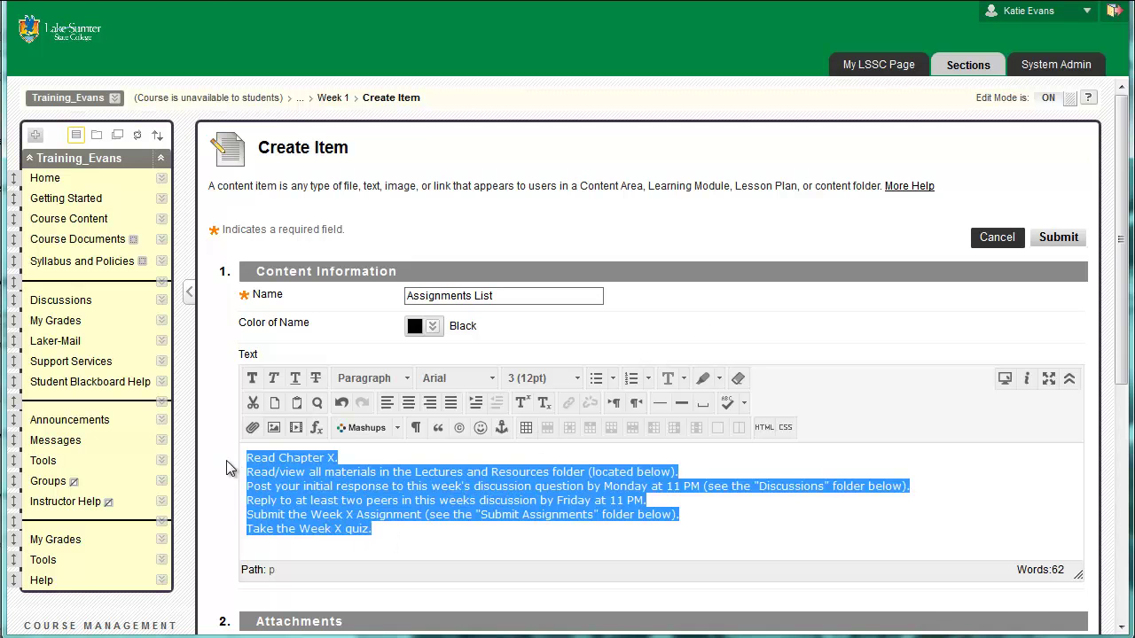
click(630, 379)
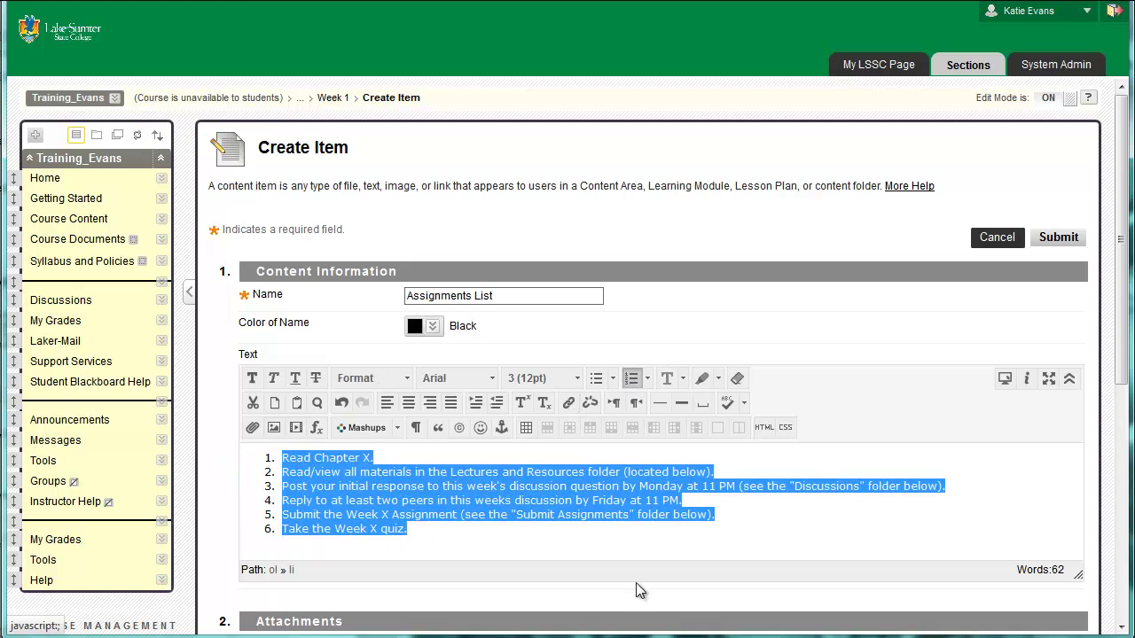
click(657, 545)
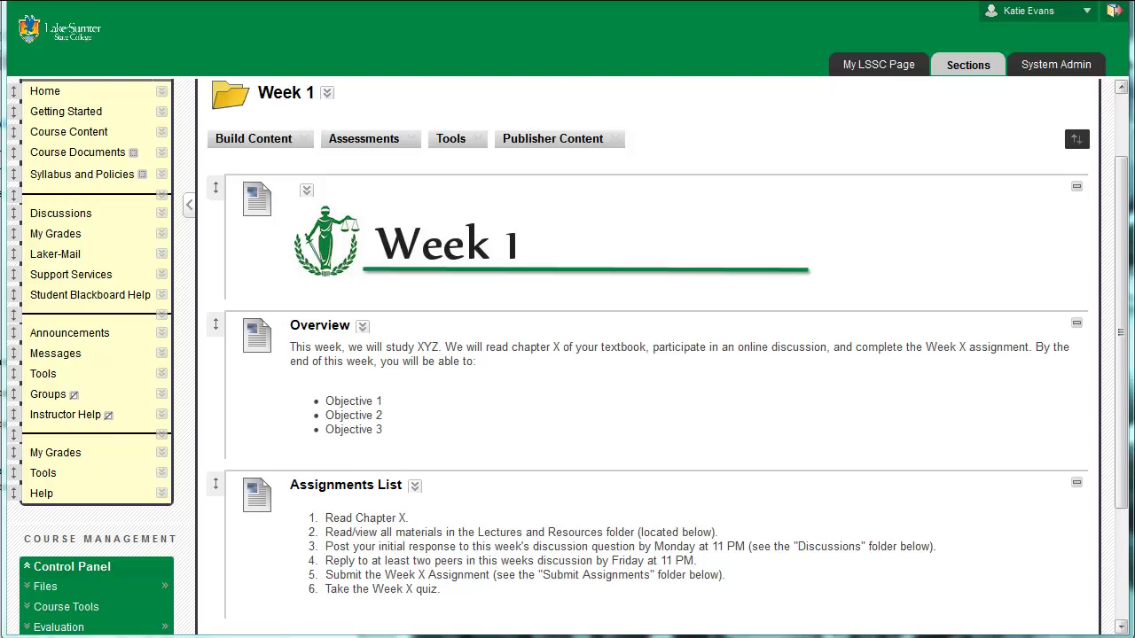
- Create a content folder named Lectures and Resources in Week 1 with the text "This folder contains the lecture material for this week."
click(255, 140)
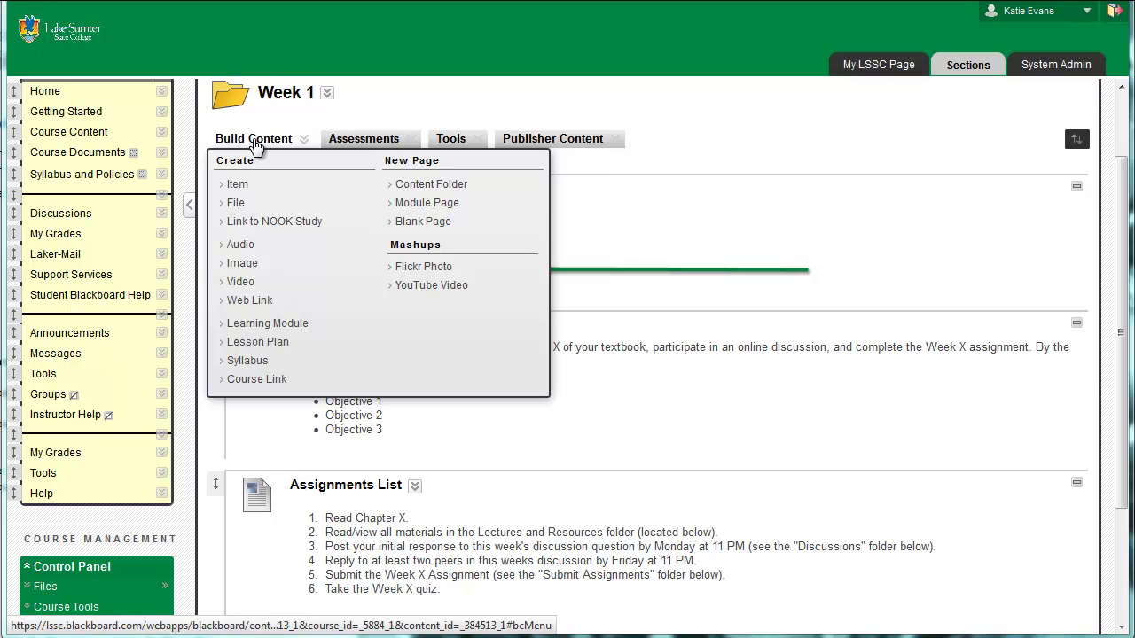
click(445, 192)
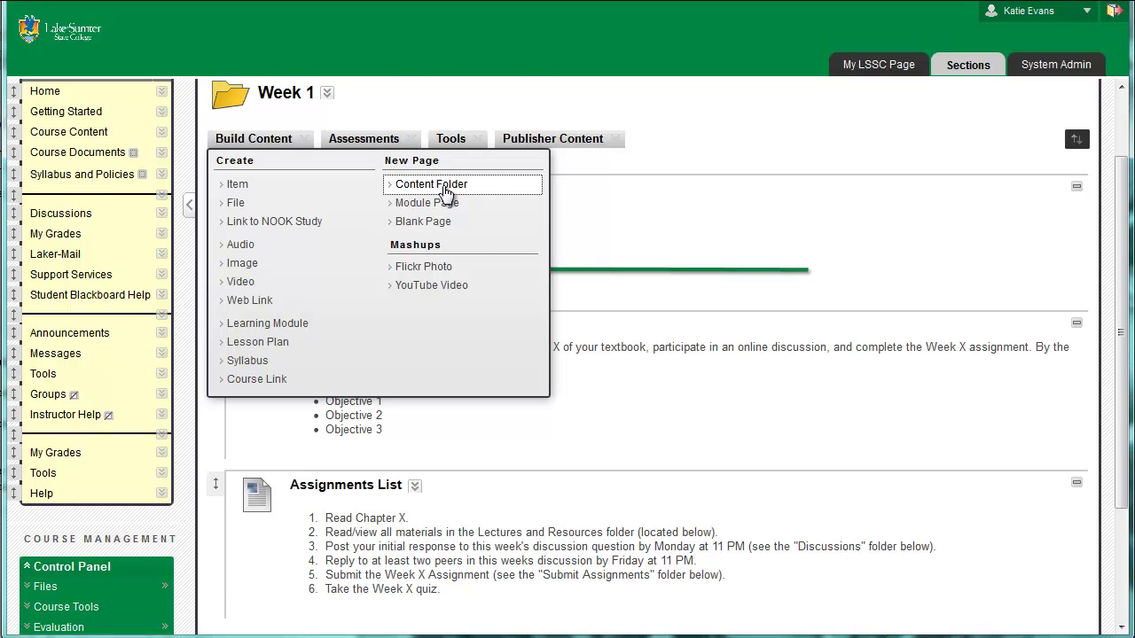
text(Lectures and Resources)
key(Down)
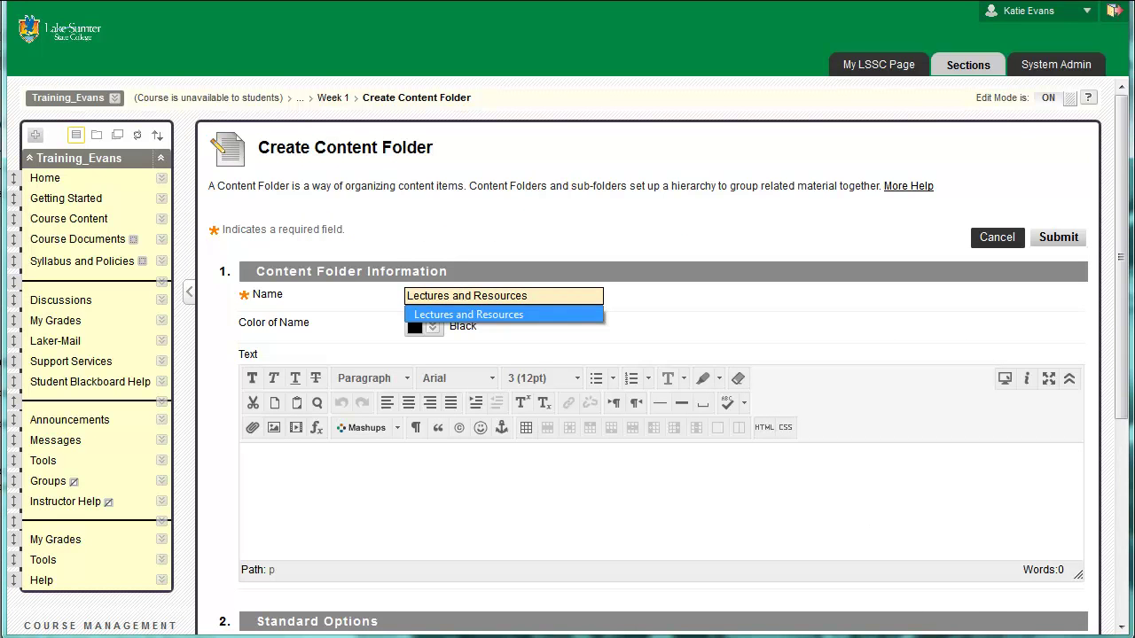
key(Return)
click(364, 503)
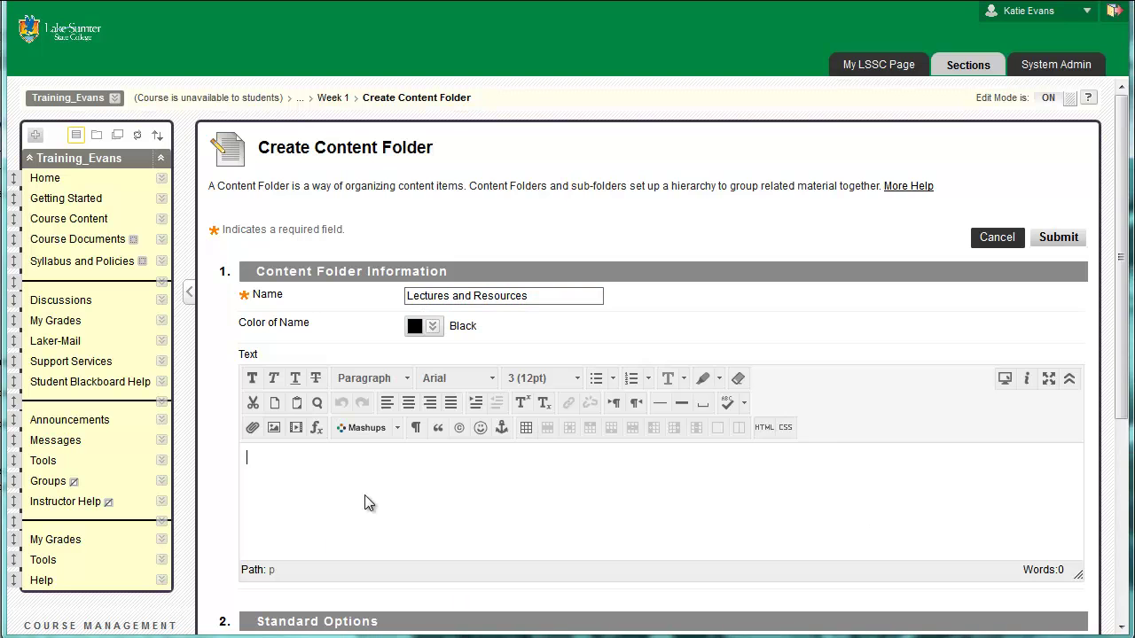
text(This folder contains the lecture material for this week.)
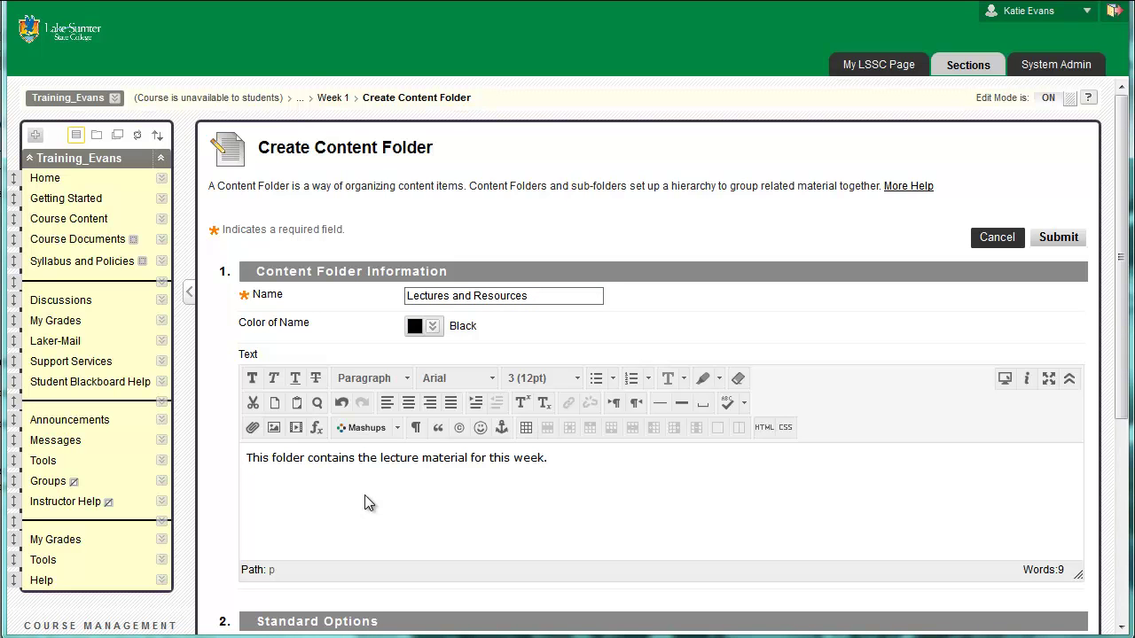
click(1058, 237)
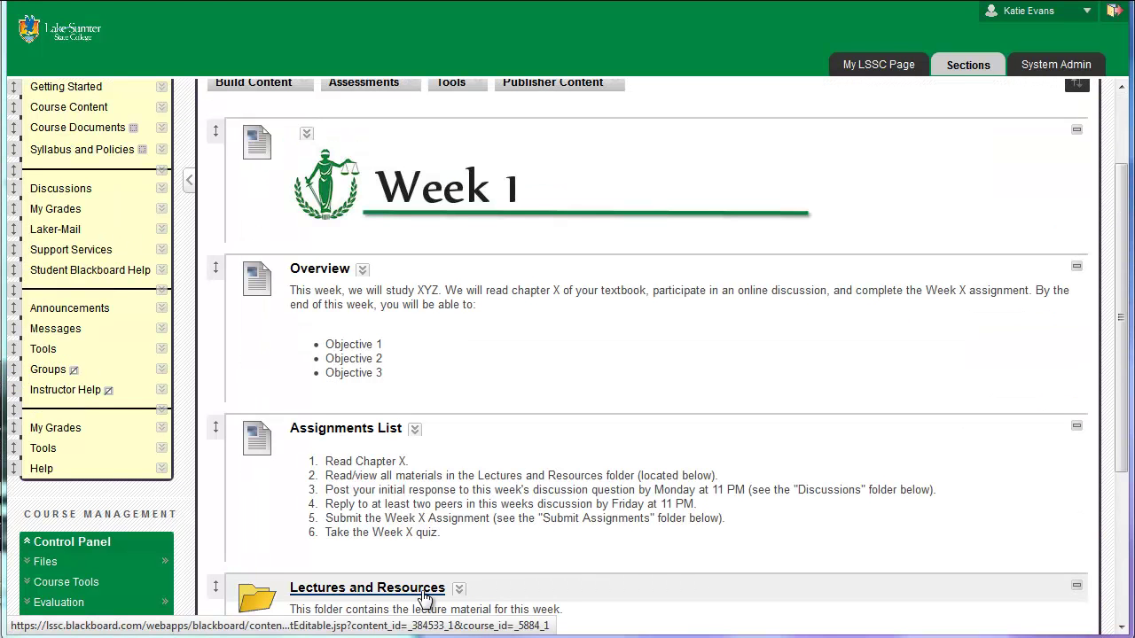
click(424, 596)
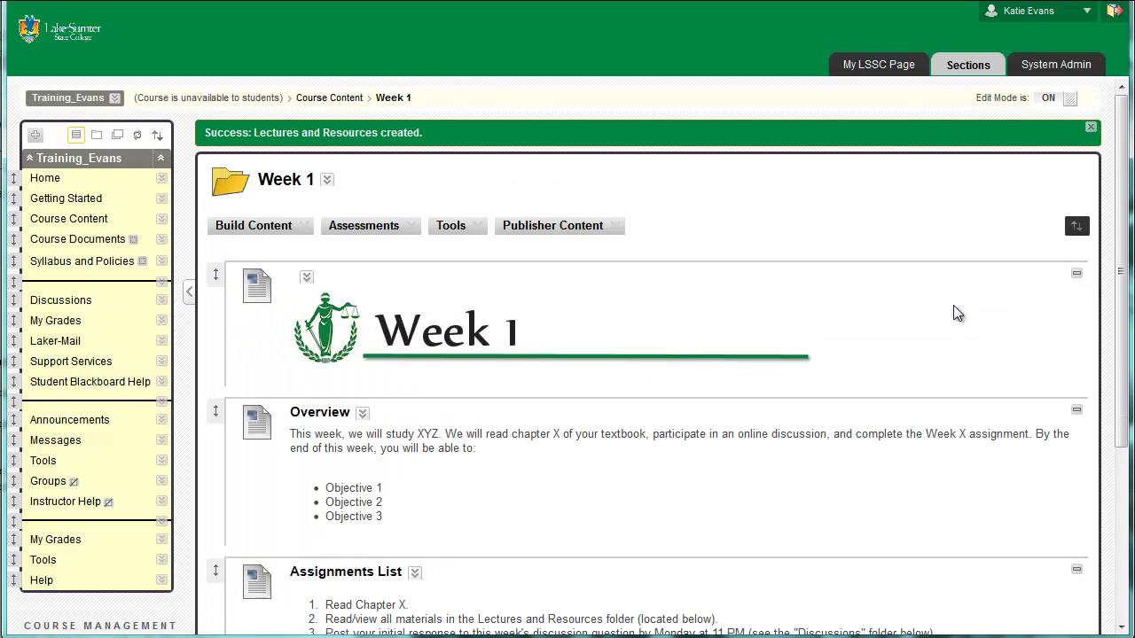
- Create a content folder named Discussions in Week 1 with the text "This folder contains the discussion questions for this week."
click(273, 229)
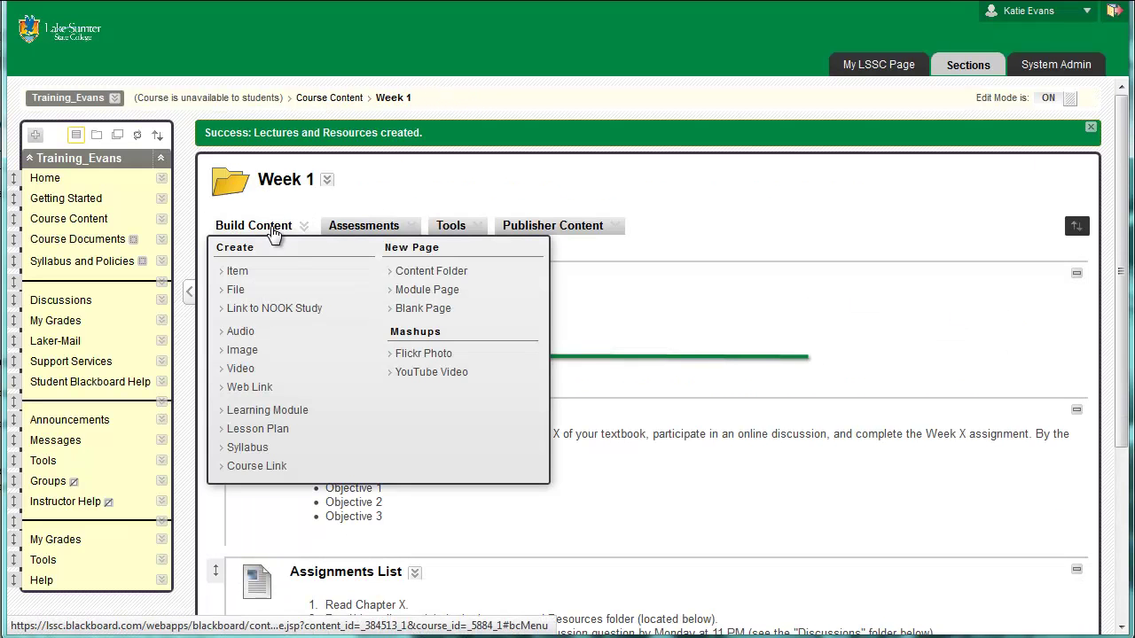
click(463, 273)
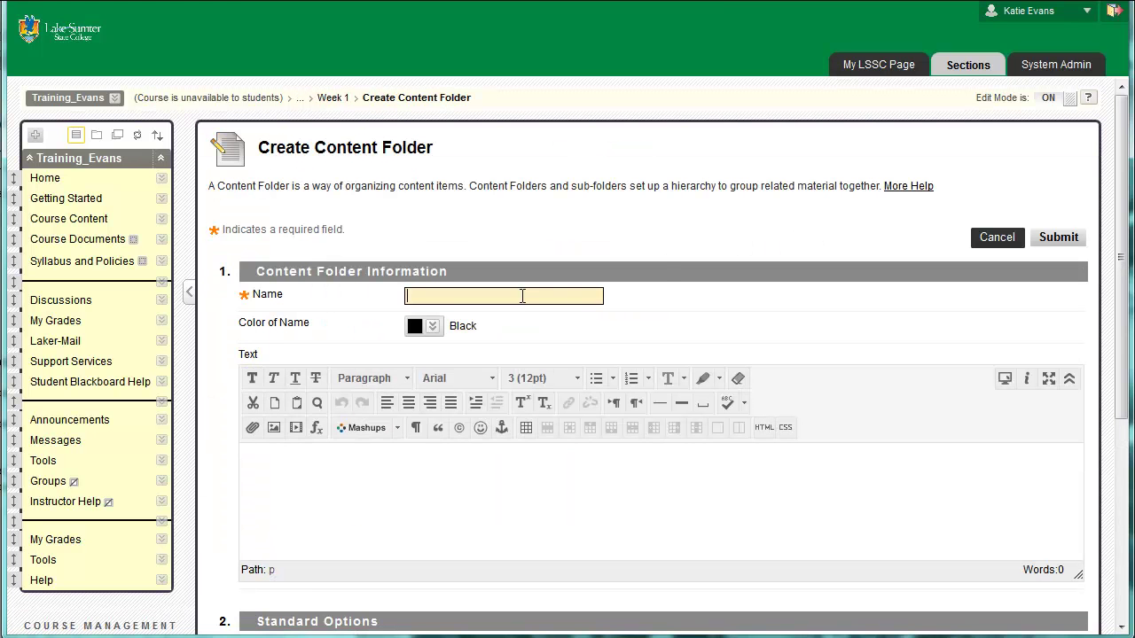
text(Discussions)
key(Tab)
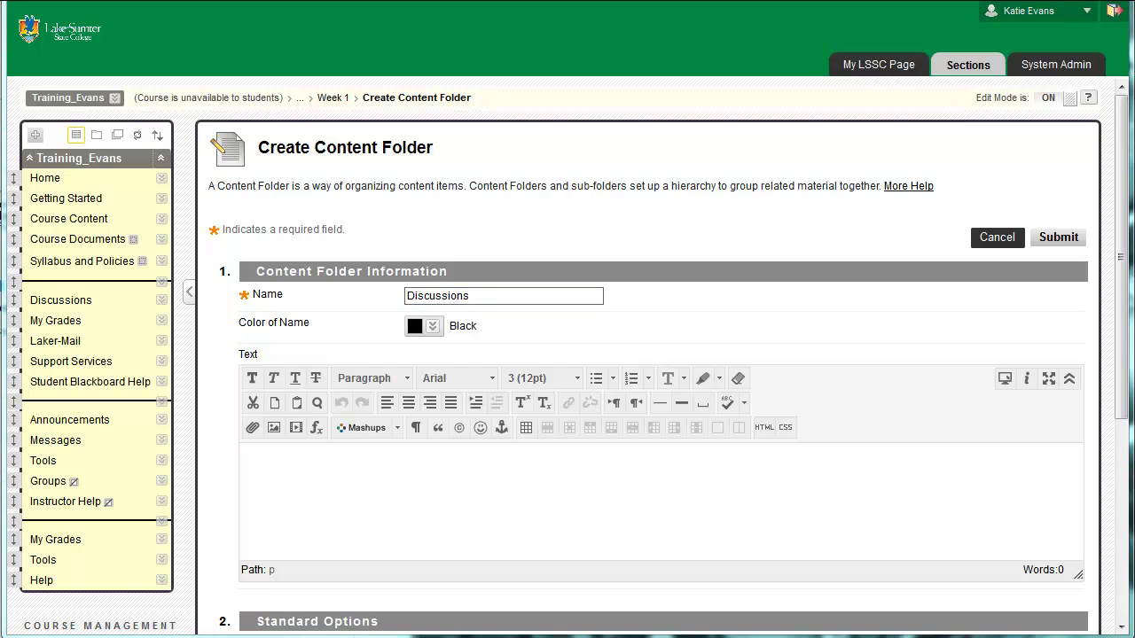
click(542, 492)
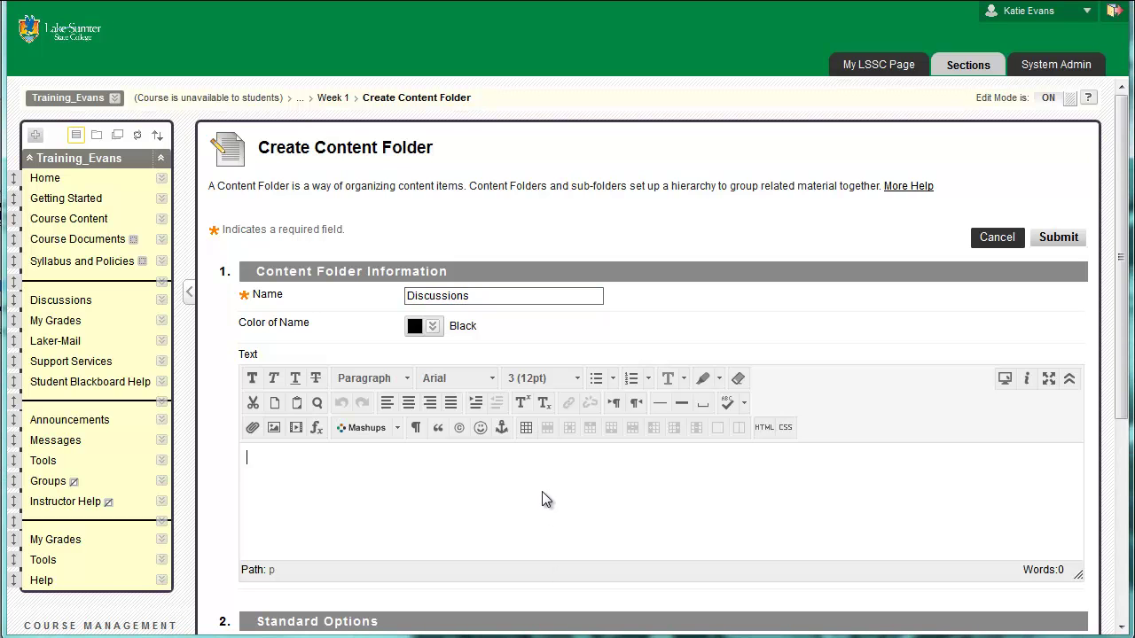
text(This folder contains the discussion questions for this week.)
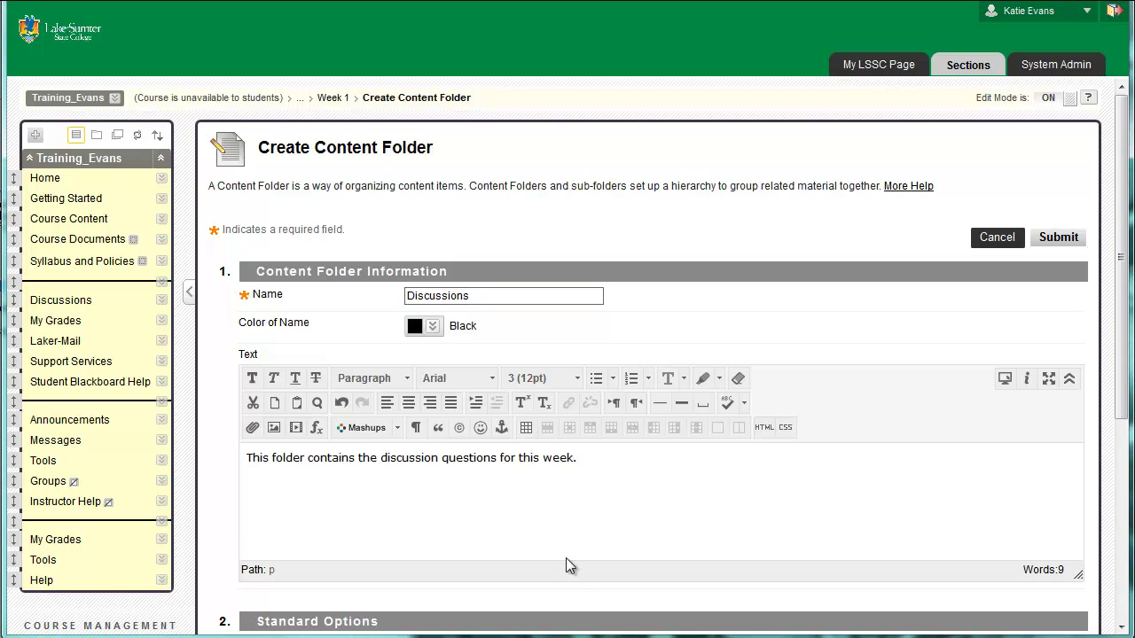
click(1063, 244)
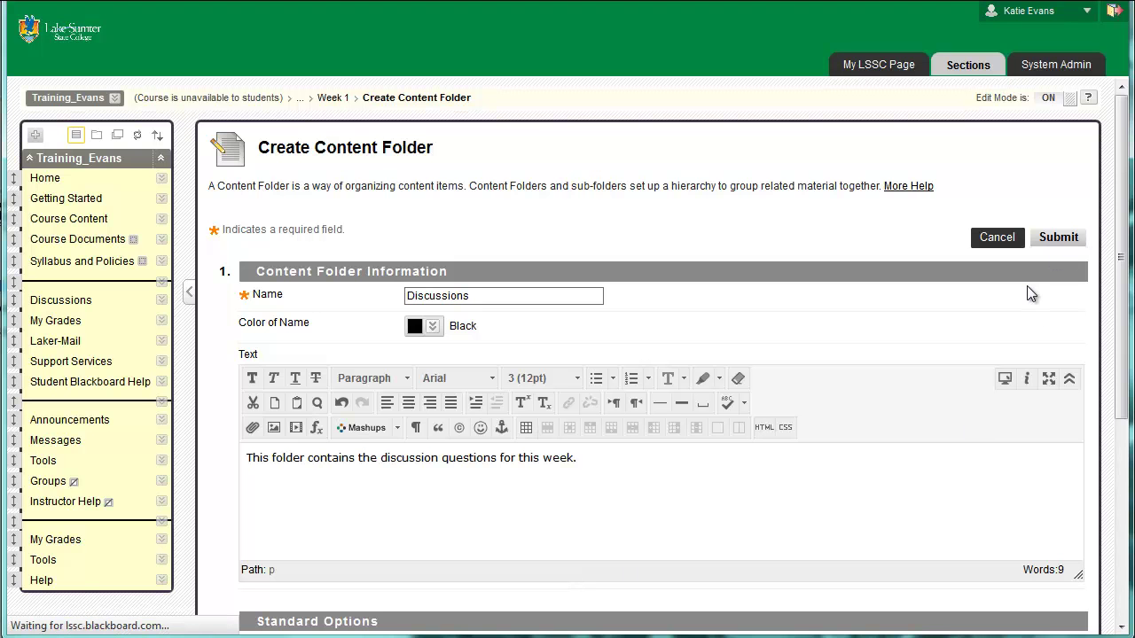
scroll(1026, 285, down, 3)
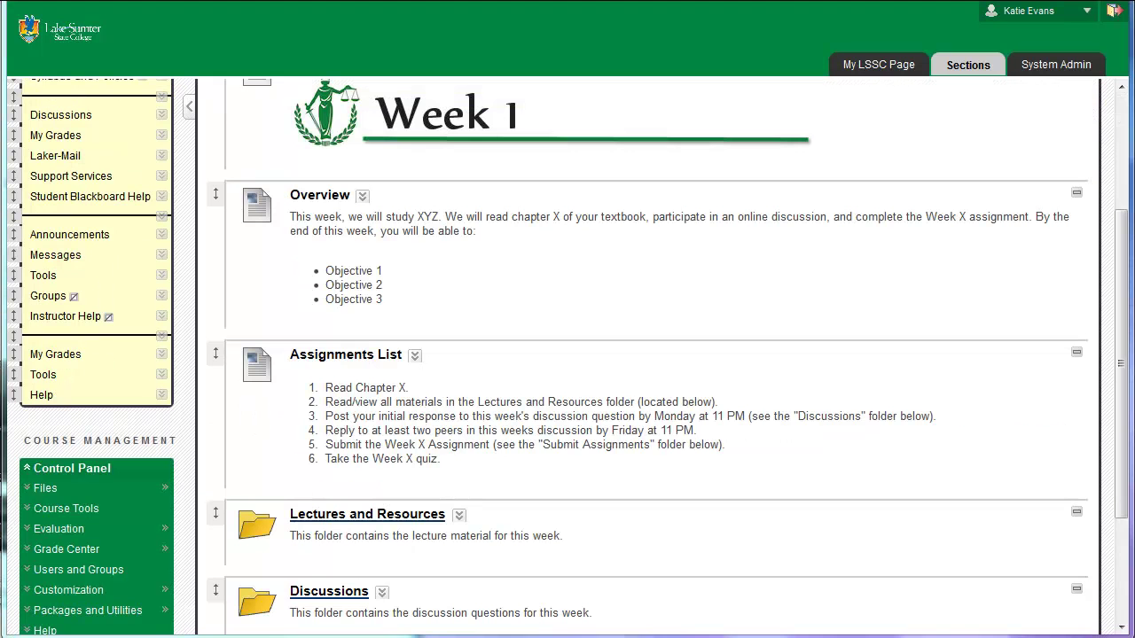
click(334, 601)
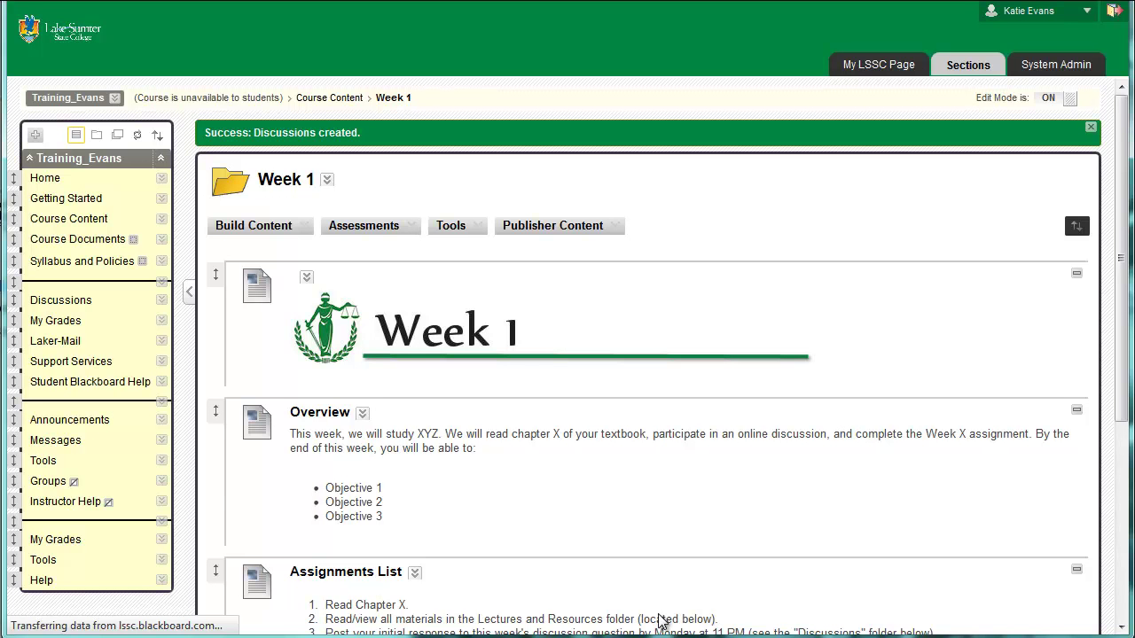
- Create a content folder named Submit Assignments in Week 1 with the text "This folder contains the instructions for completing and submitting this week’s assignments."
click(266, 225)
click(418, 271)
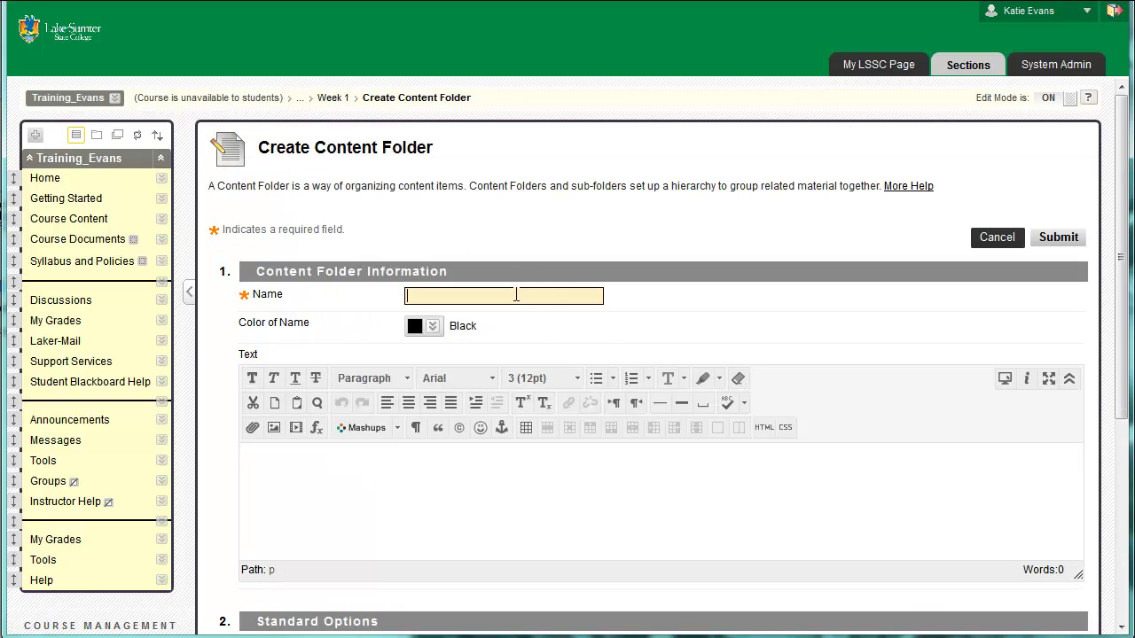
click(516, 296)
text(Su)
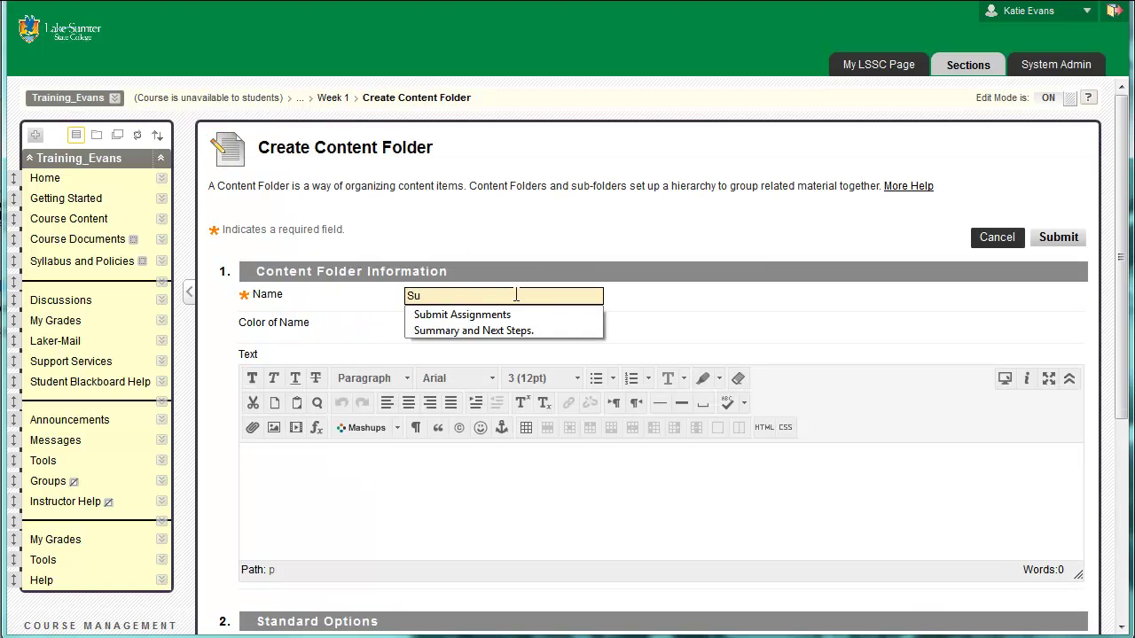
text(bmit Assignments)
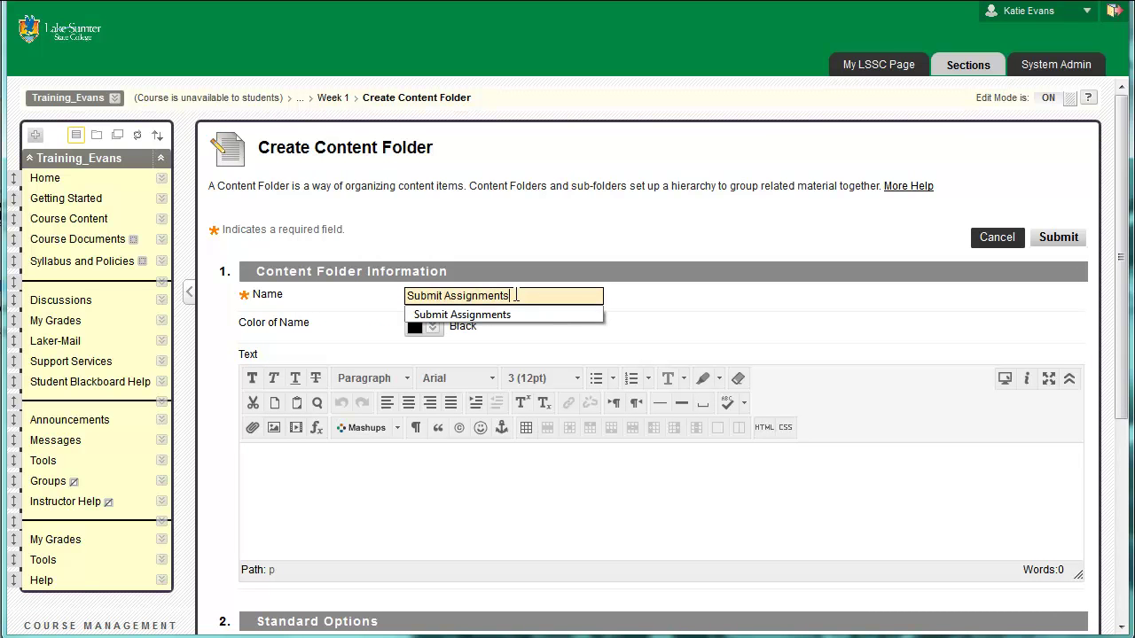
click(469, 506)
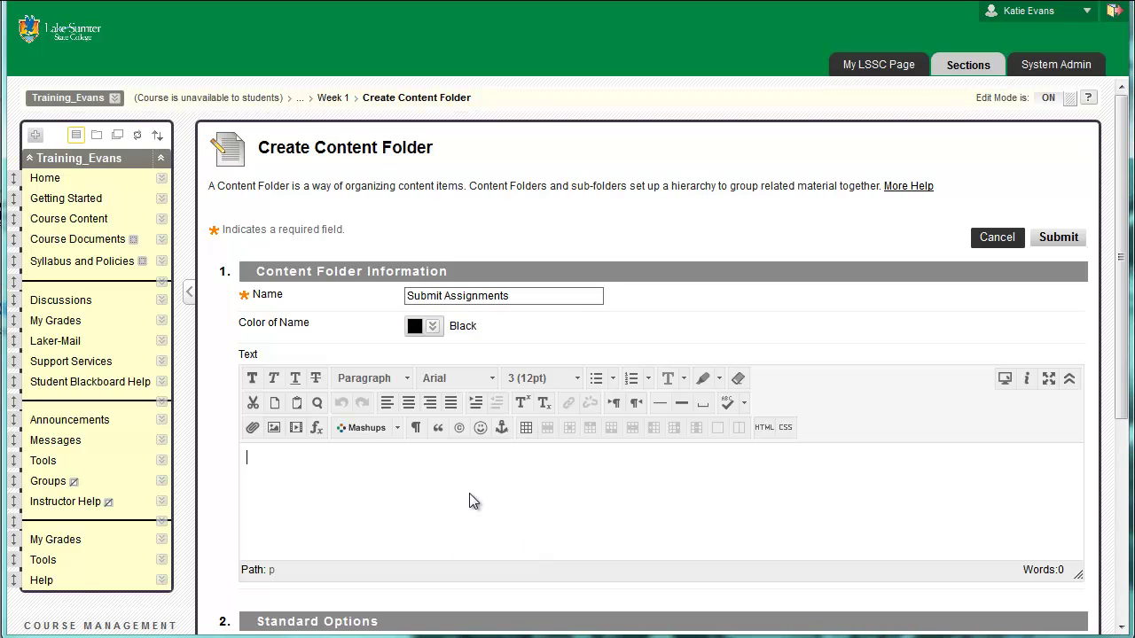
text(This folder contains the instructions for completing and submitting this week’s assignments.)
click(1060, 237)
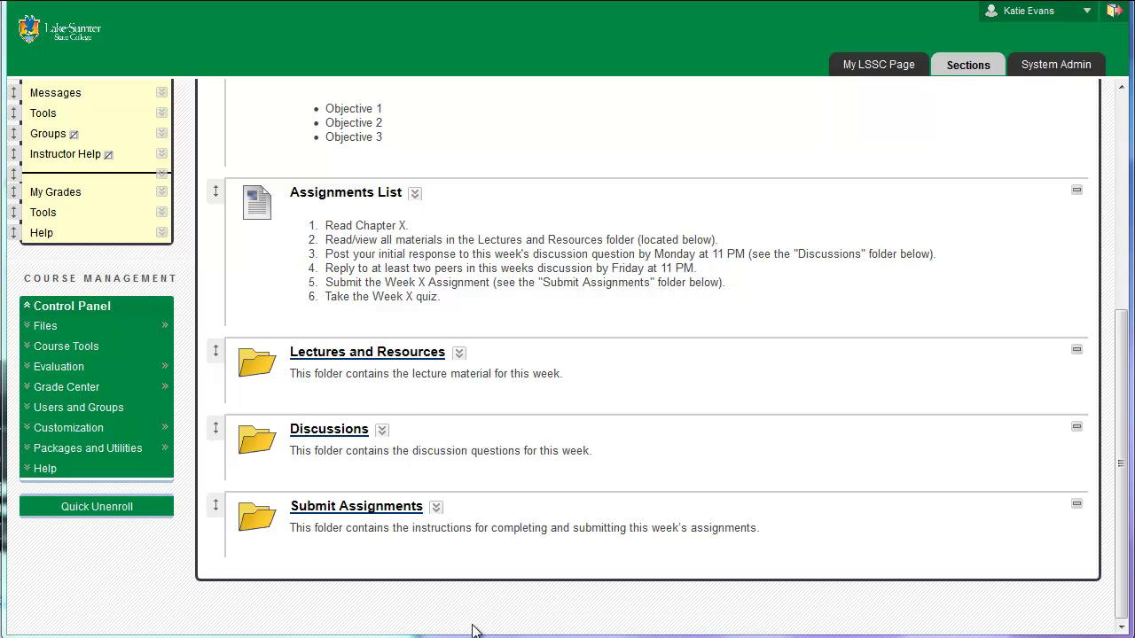
click(365, 515)
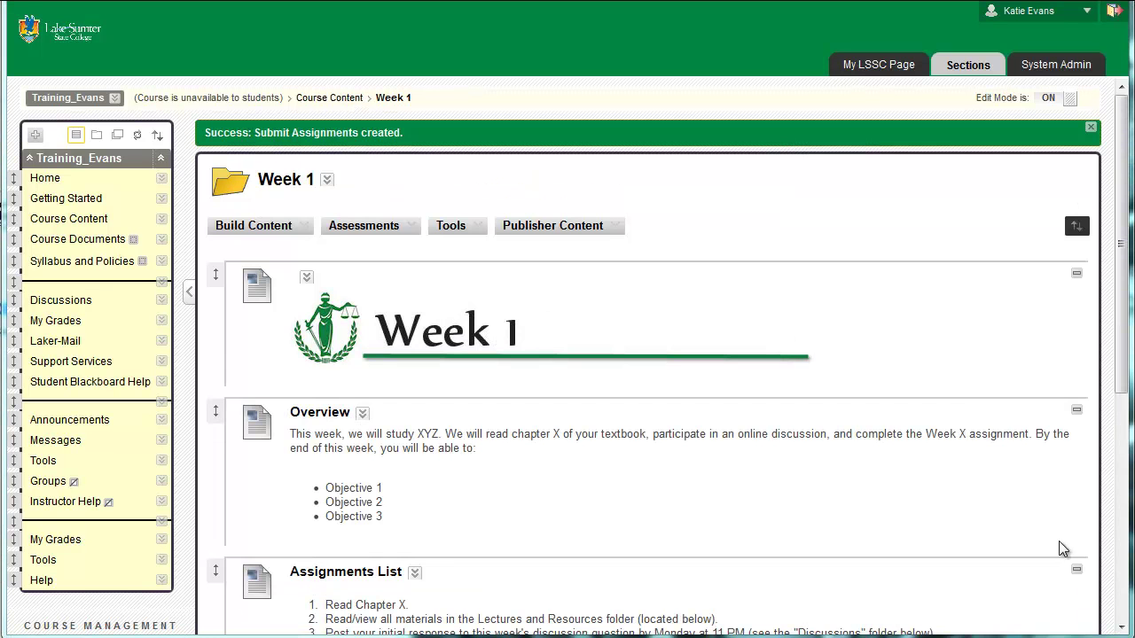
- Start a new content item in the Week 1 folder and name it "Summary and Next Steps"
drag(1123, 353, 1097, 560)
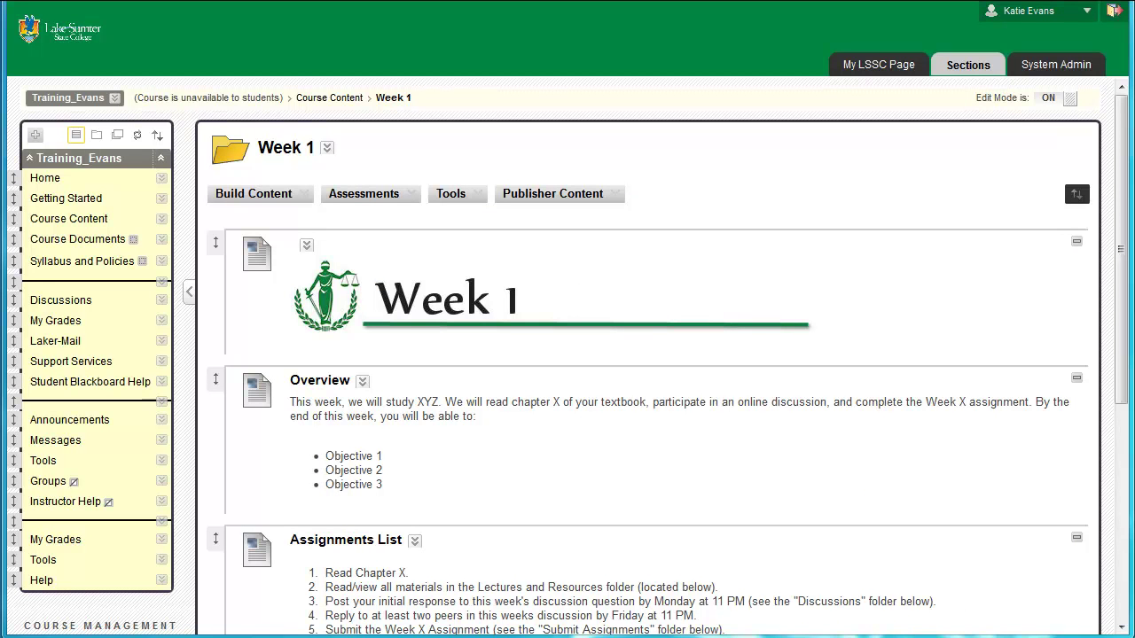
click(266, 197)
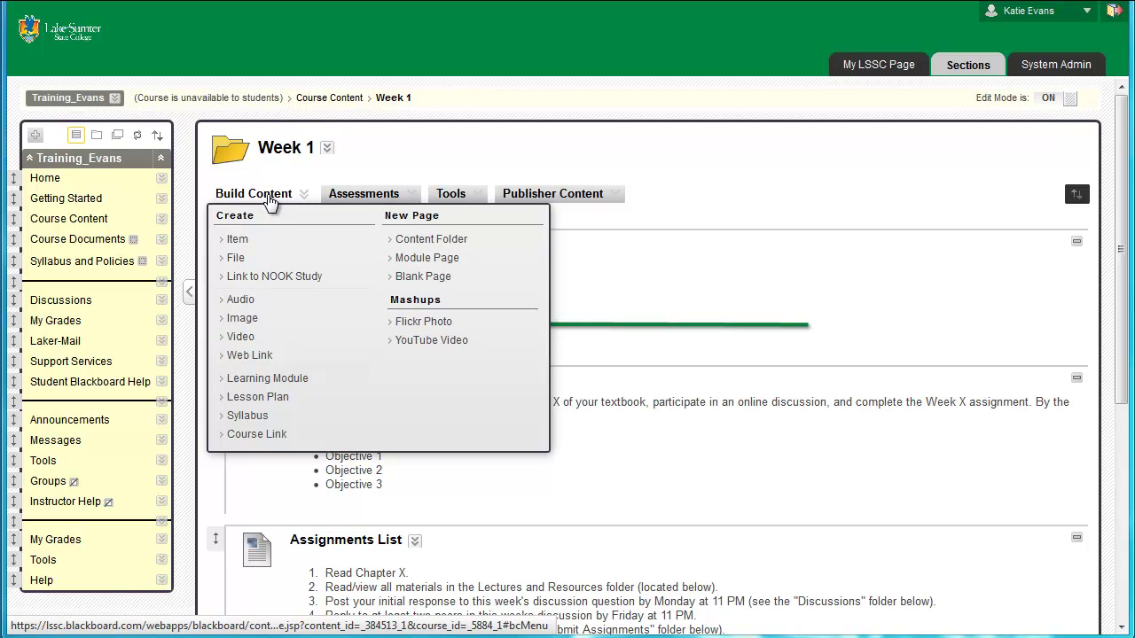
click(243, 239)
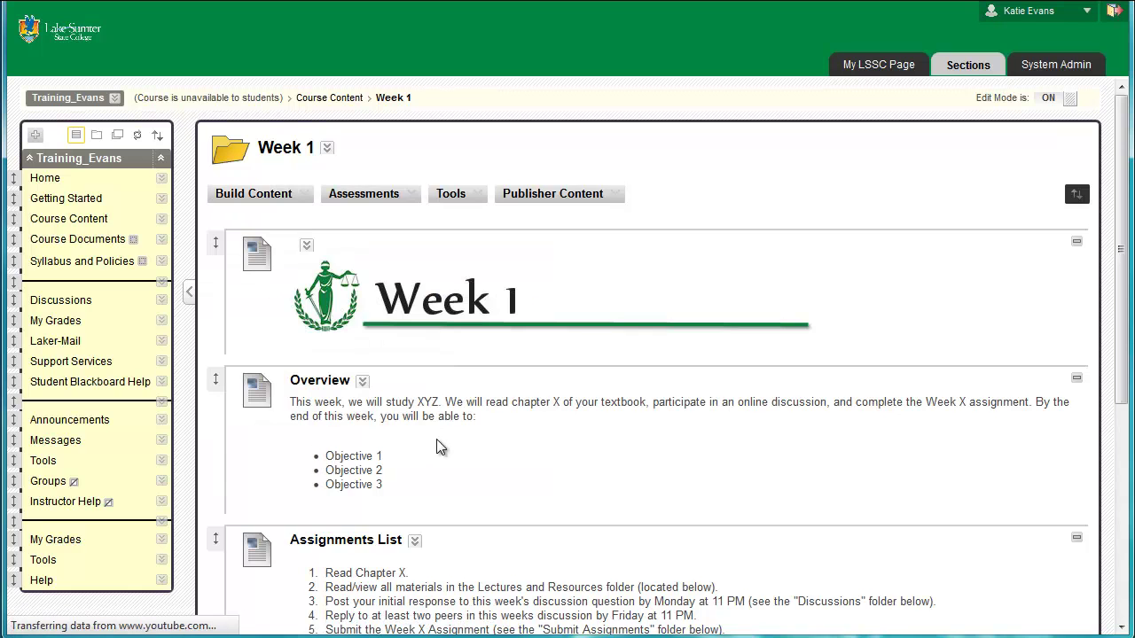
click(473, 297)
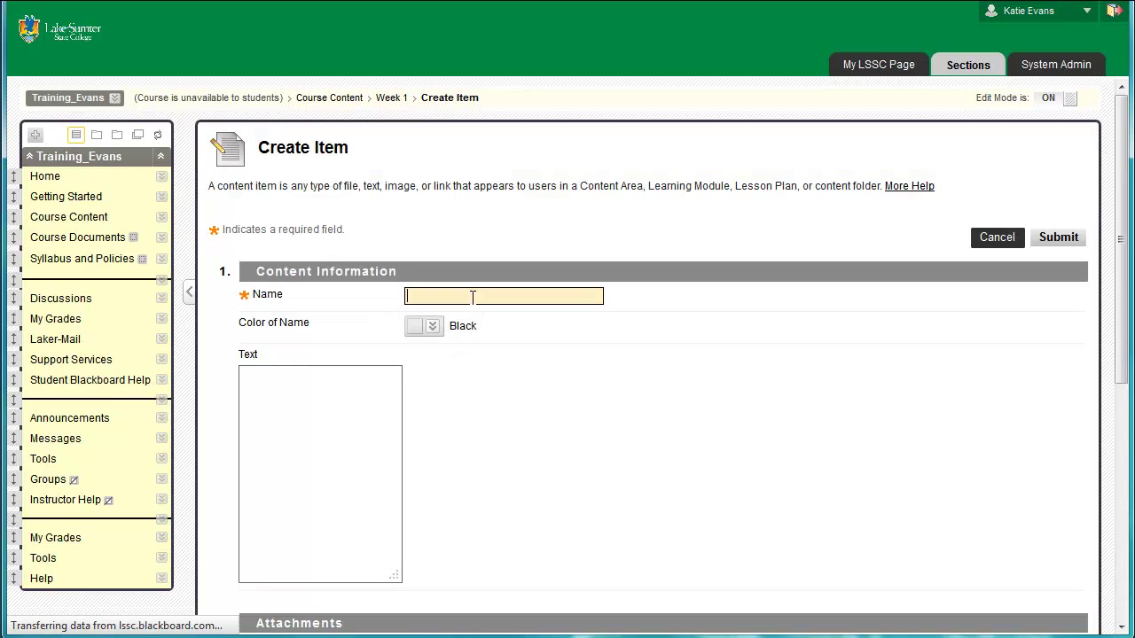
text(Summ)
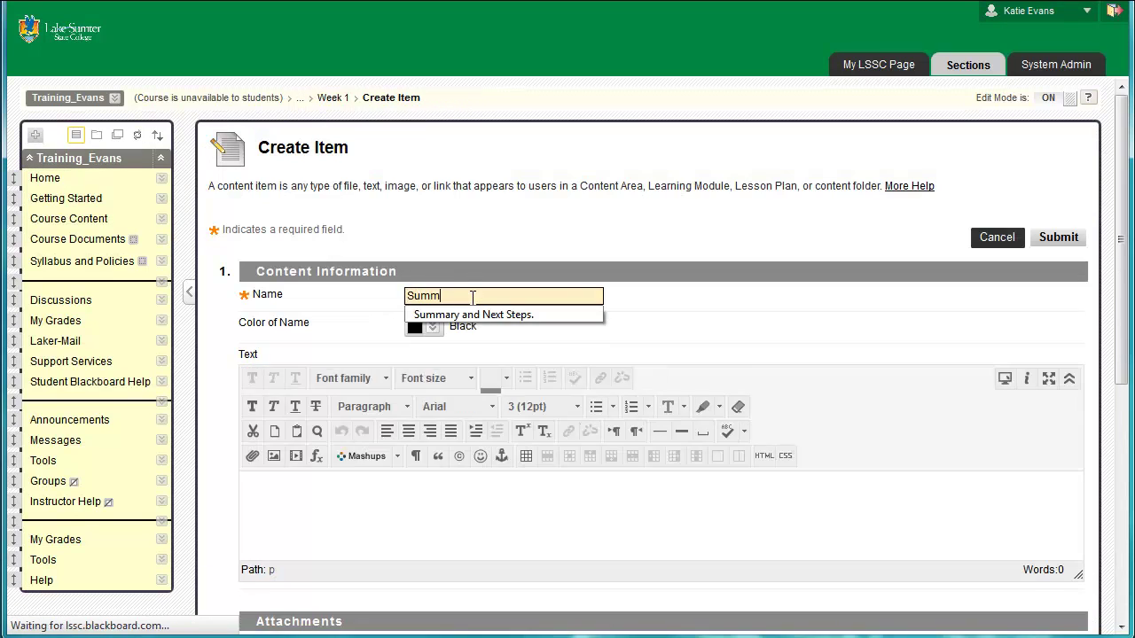
click(492, 315)
key(BackSpace)
- Save the item with the text "This week, we studied XYZ. Next week, we will study XYZ. Wise students should begin working on XYZ."
click(645, 478)
text(This week, we studied XYZ. Next week, we will study XYZ. Wise students should begin working on XYZ.)
click(247, 471)
key(BackSpace)
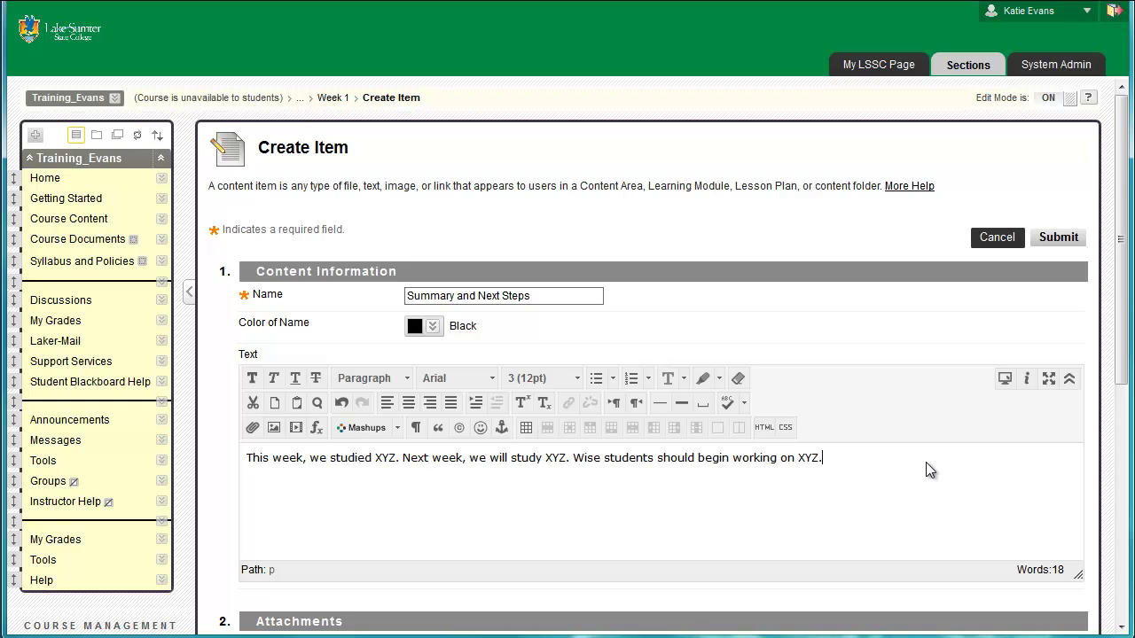
click(1058, 237)
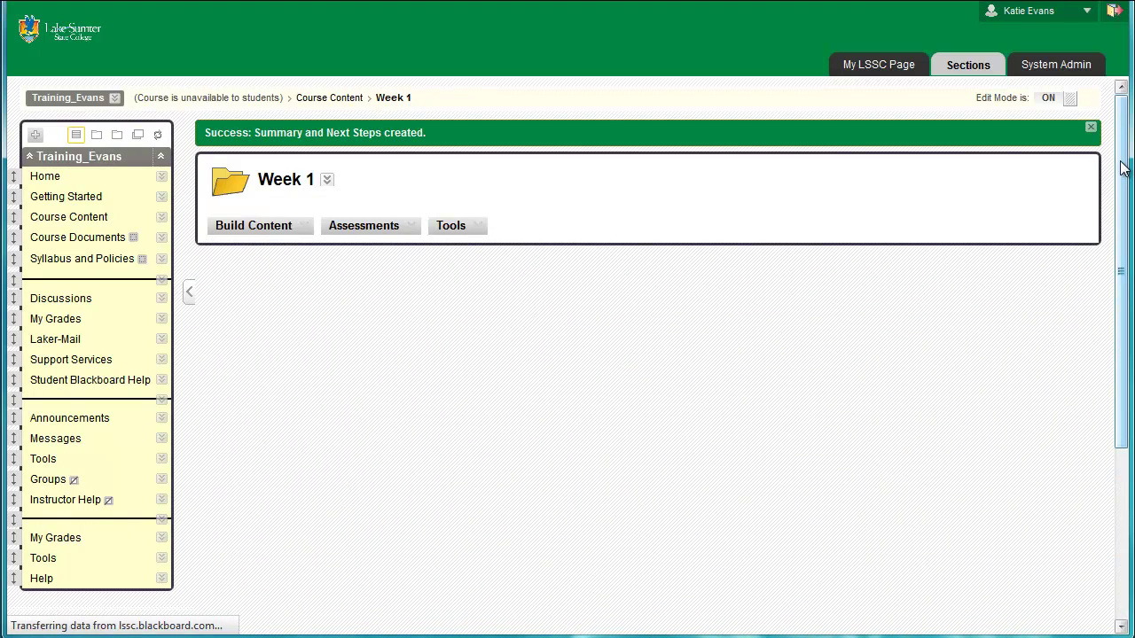
drag(1121, 168, 1059, 441)
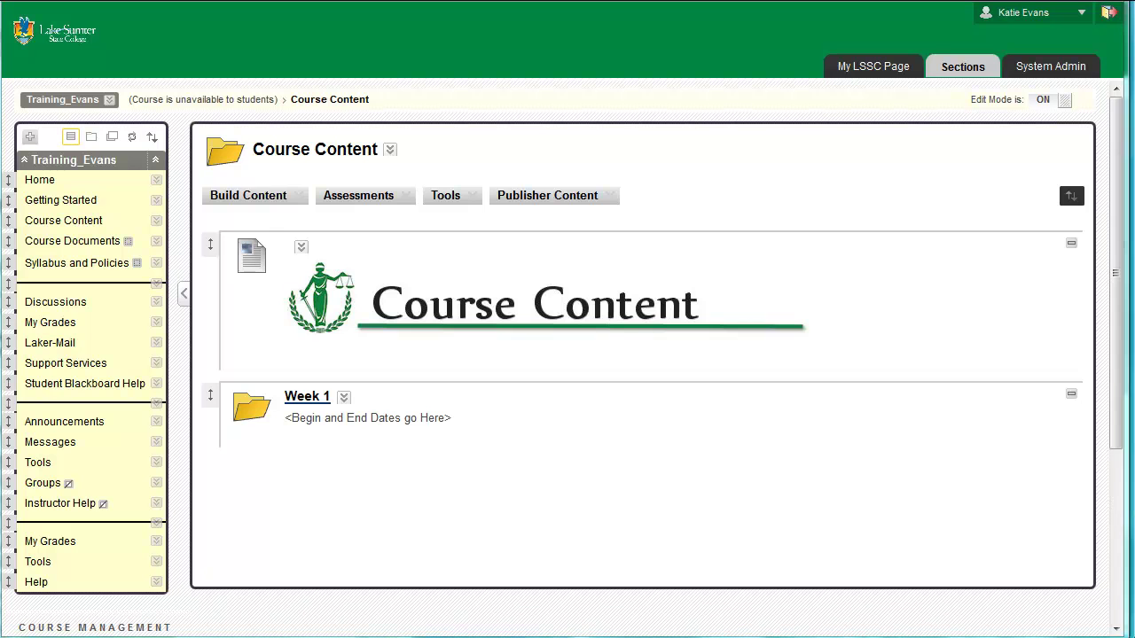
- Copy the Week 1 folder into the Course Content folder of the same course
click(343, 398)
click(405, 583)
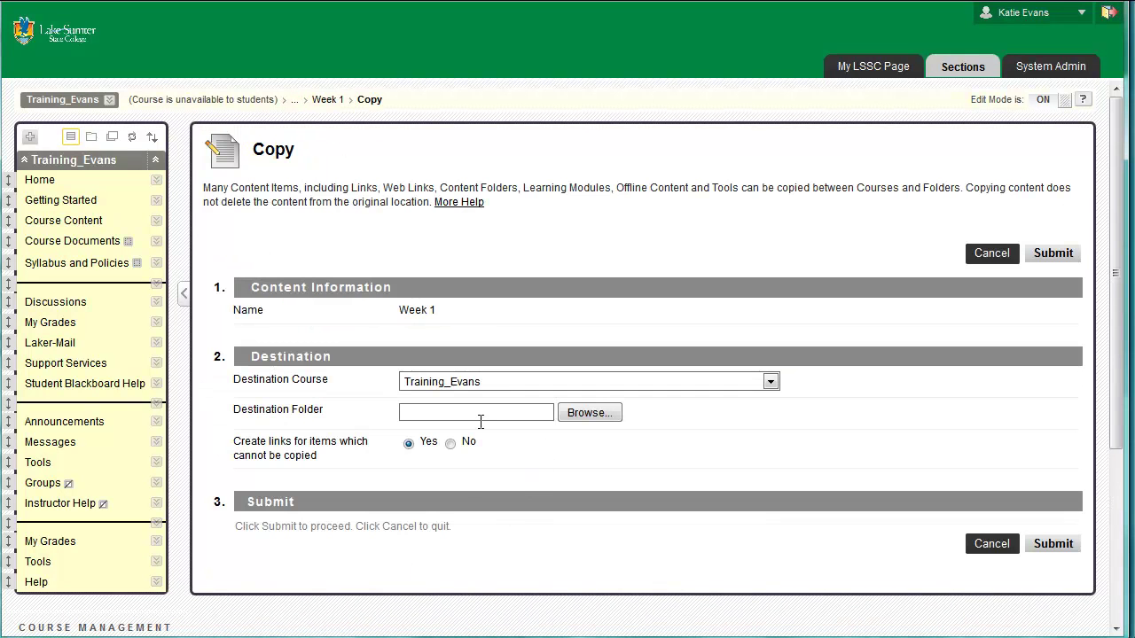
click(586, 415)
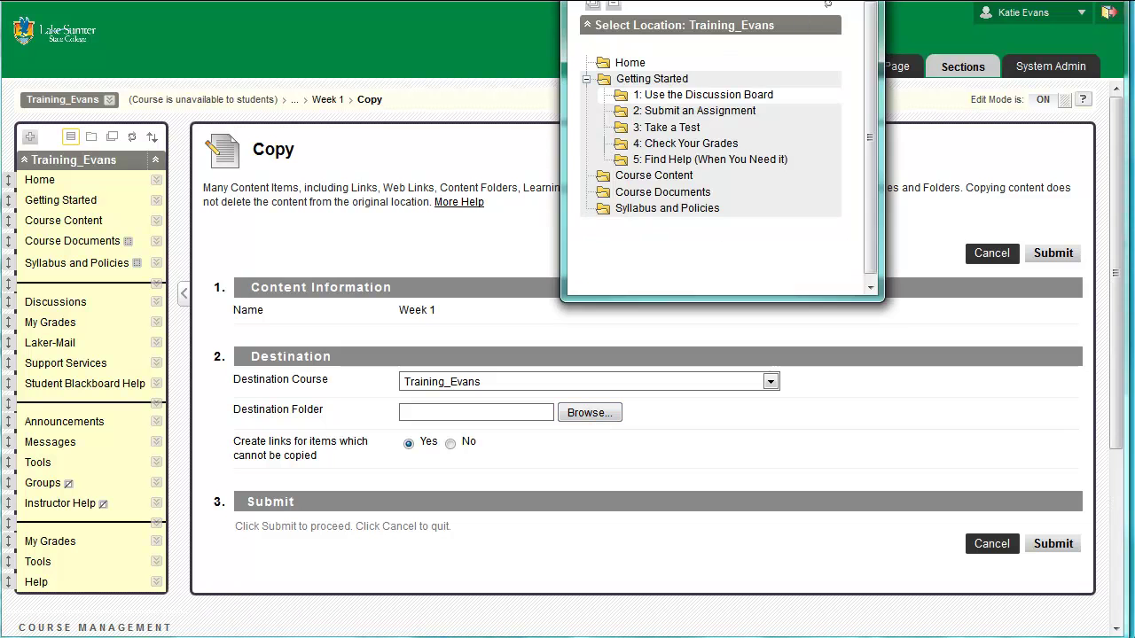
drag(761, 5, 760, 16)
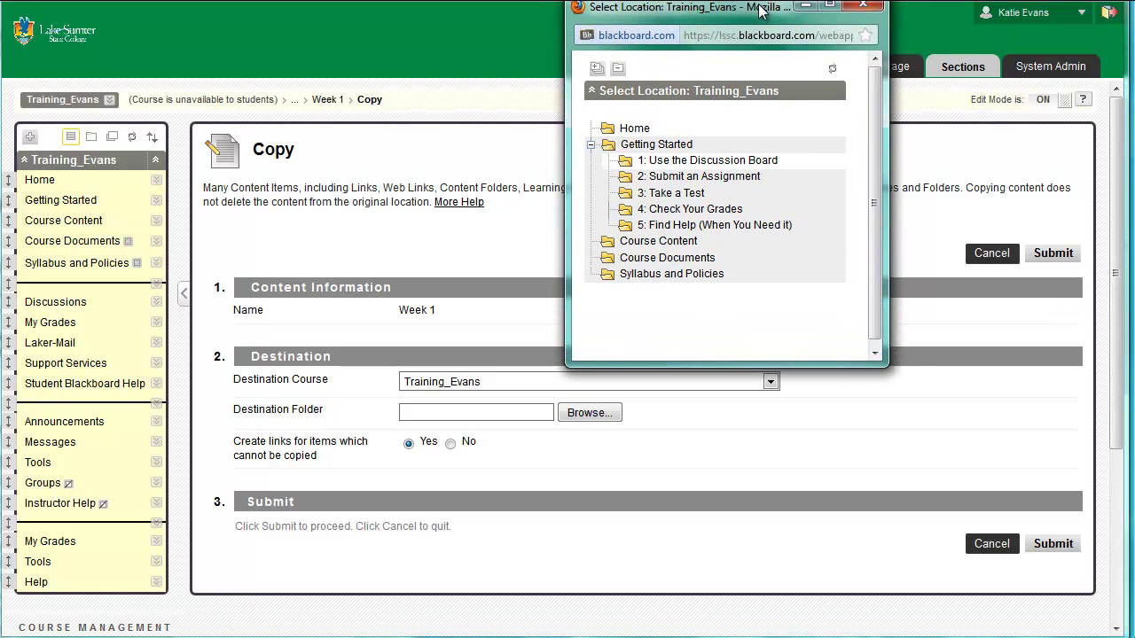
click(663, 246)
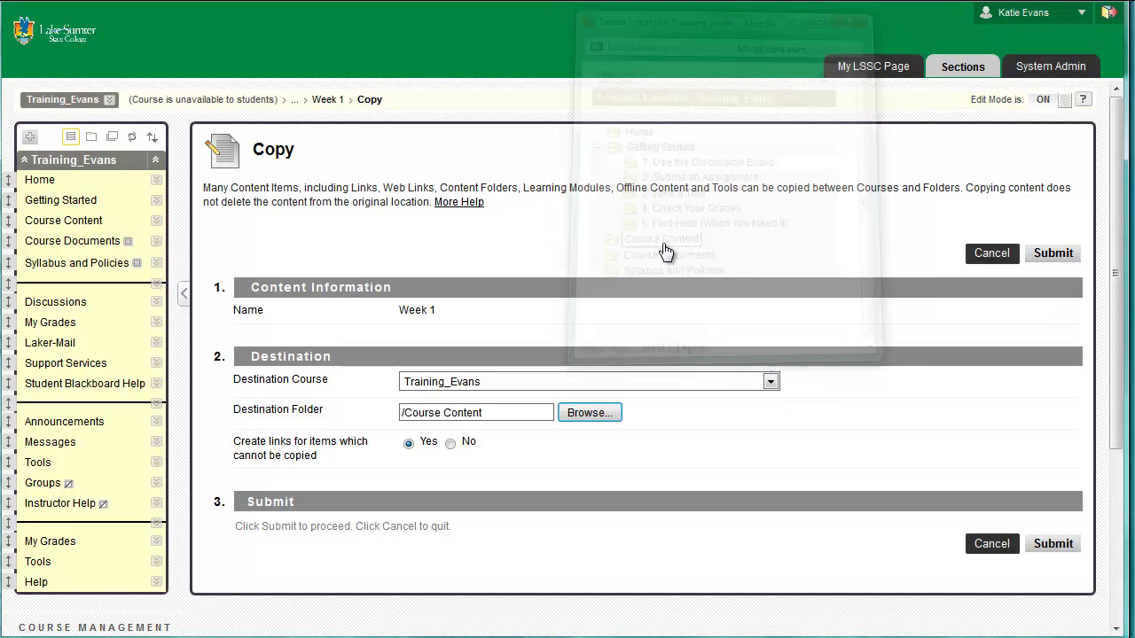
click(1053, 544)
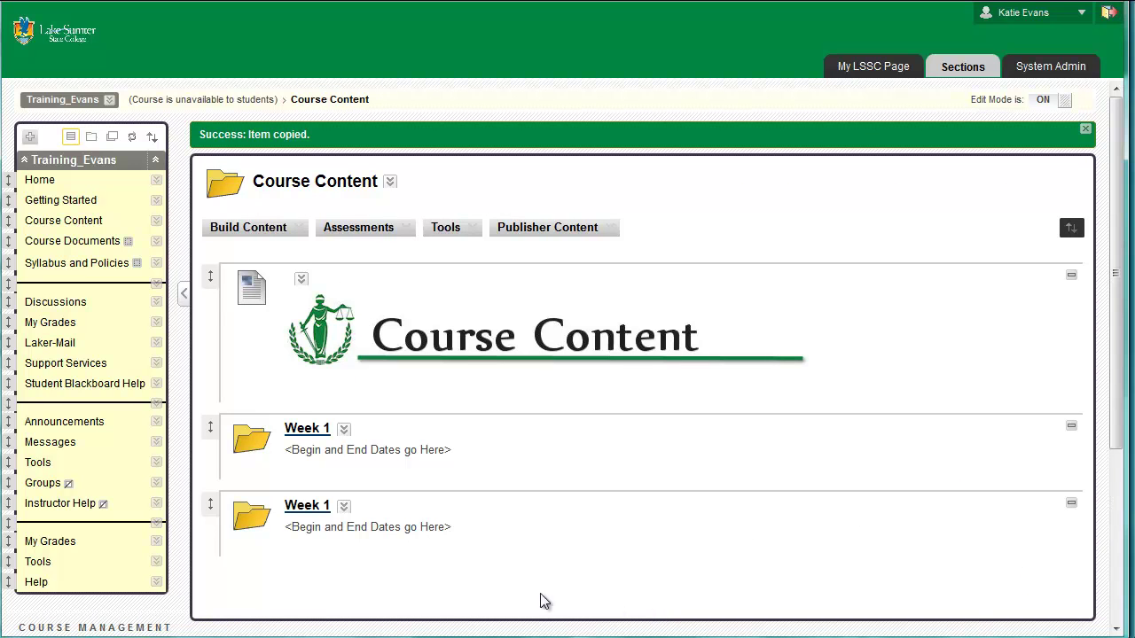
- Rename the copied Week 1 folder, the second one in Course Content, as Week 2
click(344, 507)
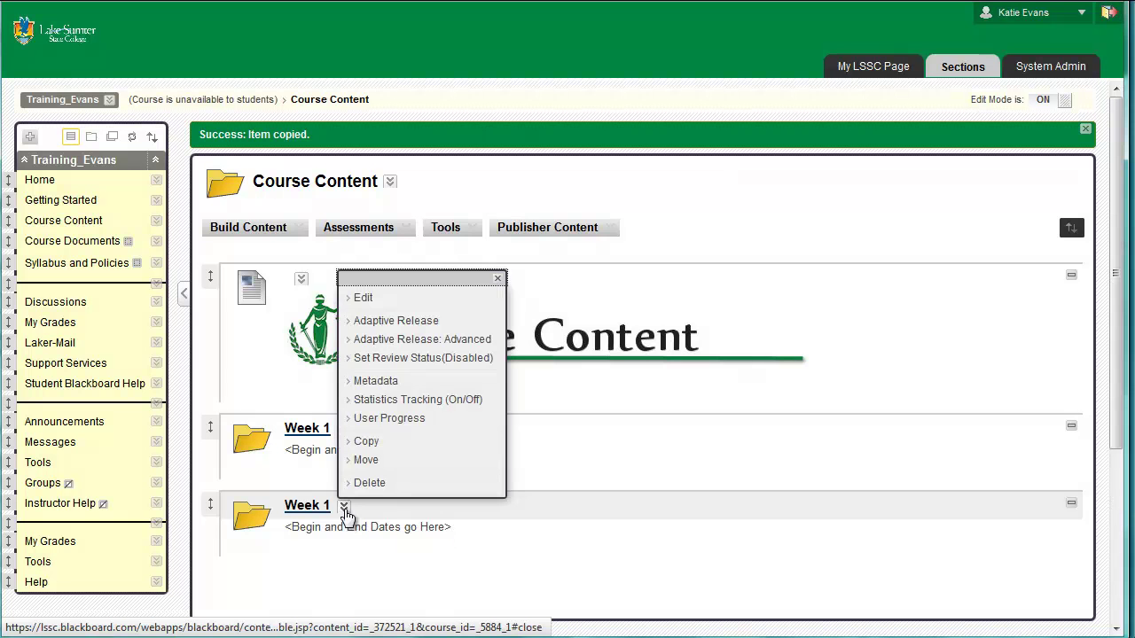
click(380, 299)
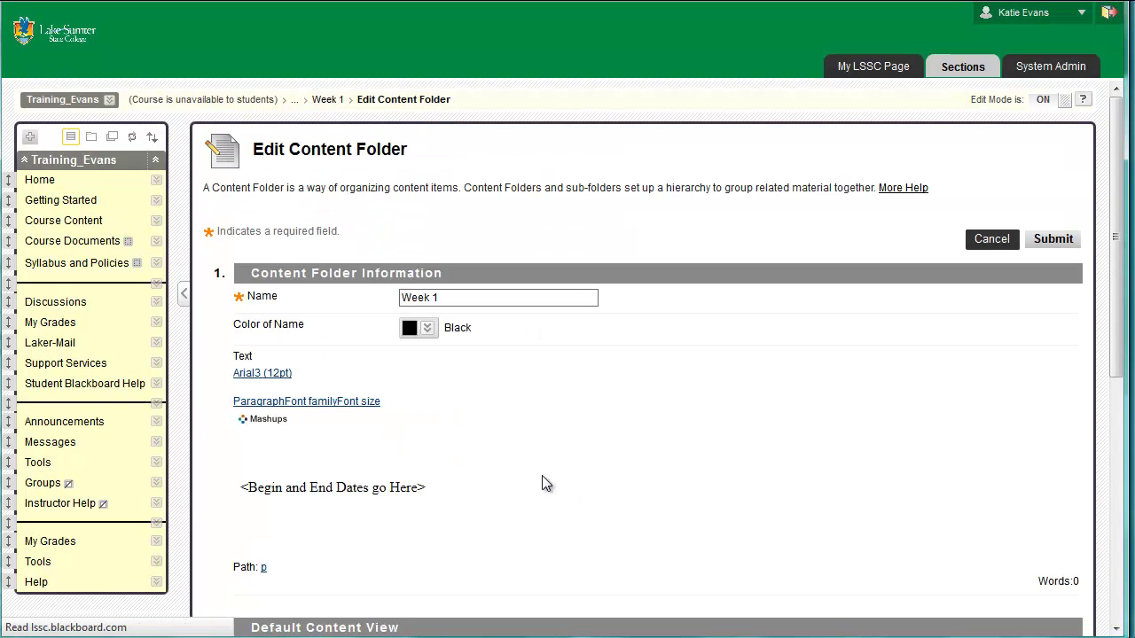
click(468, 299)
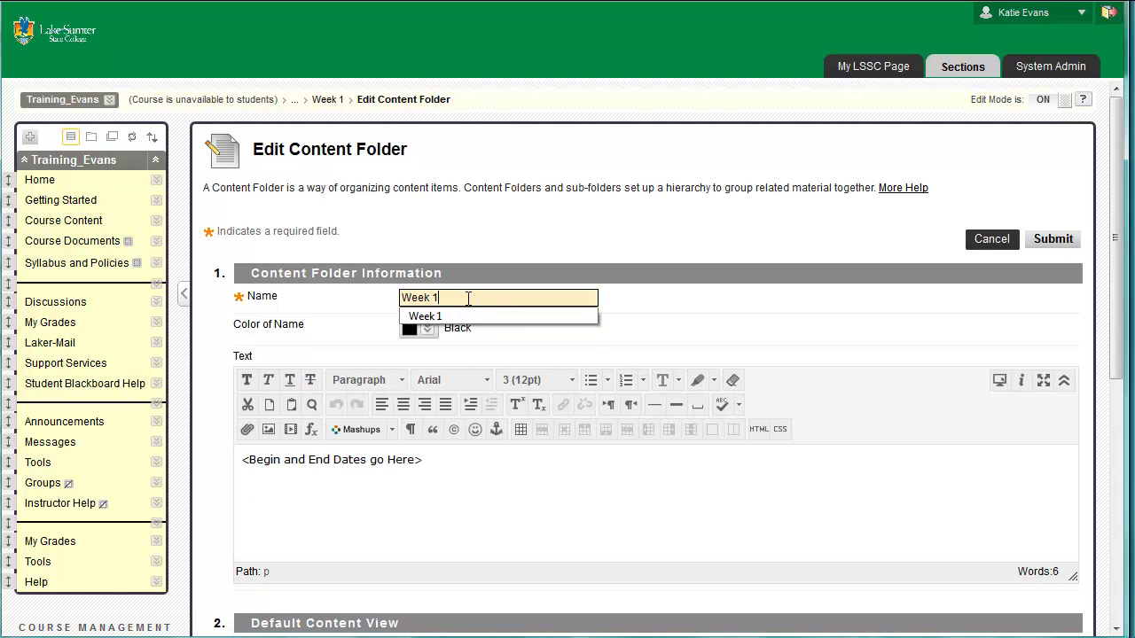
key(BackSpace)
text(2)
click(857, 238)
click(1037, 239)
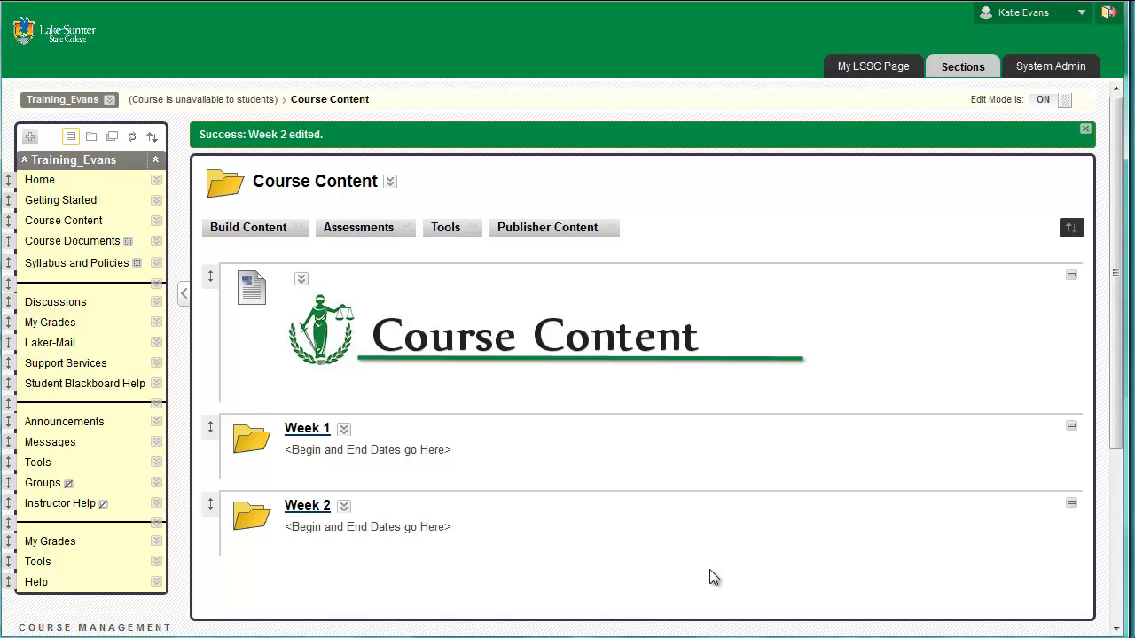
- Edit the heading item inside the Week 2 folder and delete its Week 1 banner image
click(295, 508)
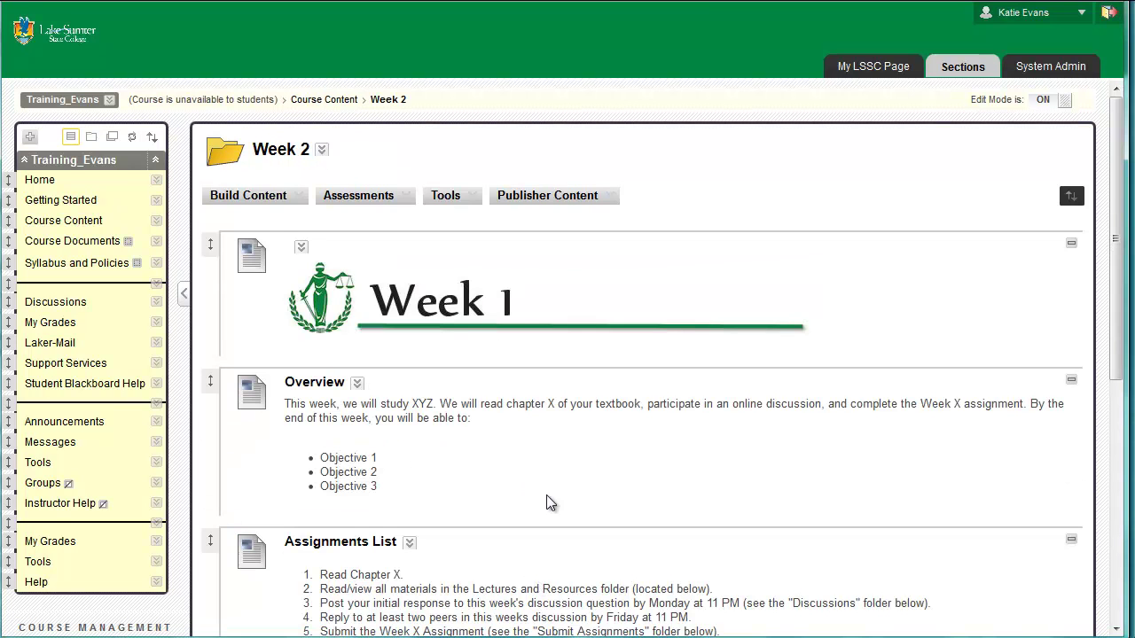
click(301, 251)
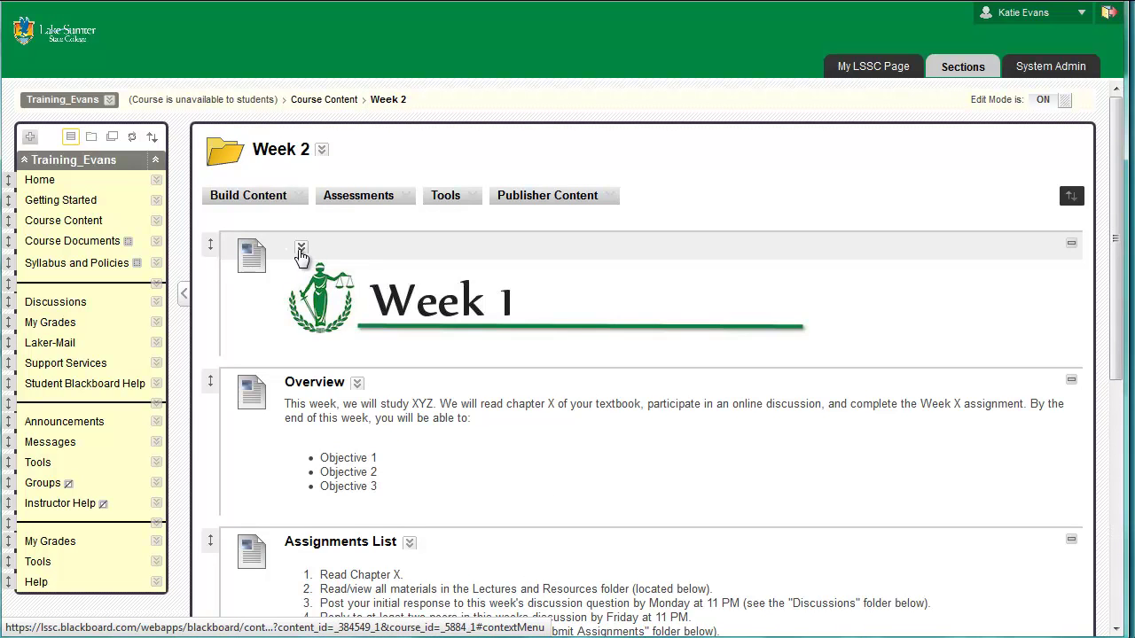
click(326, 285)
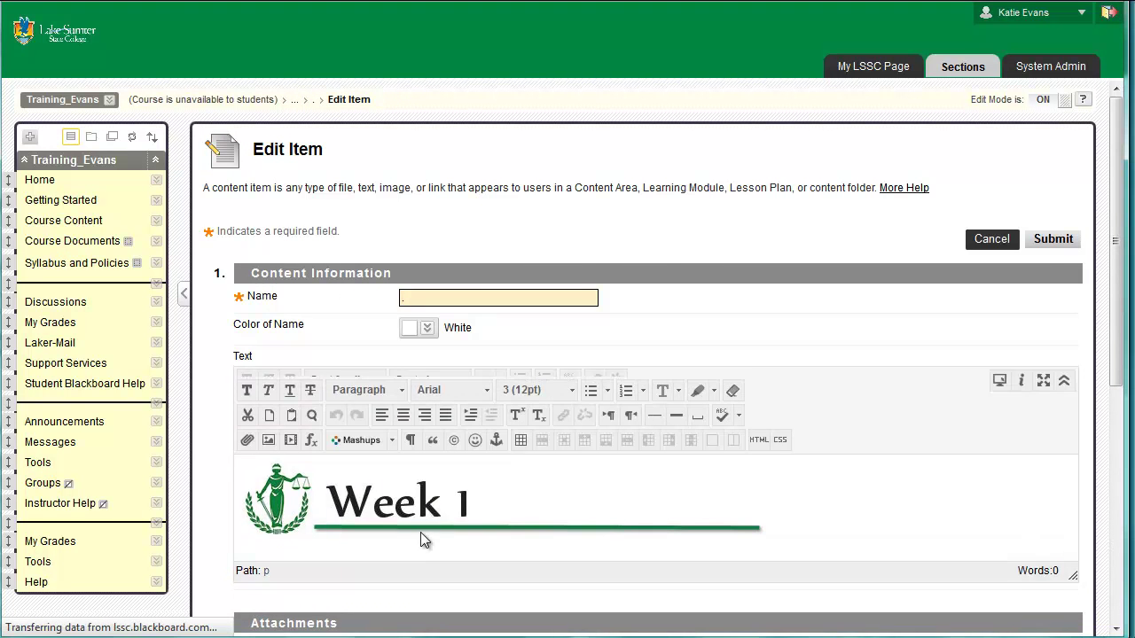
click(450, 498)
key(Delete)
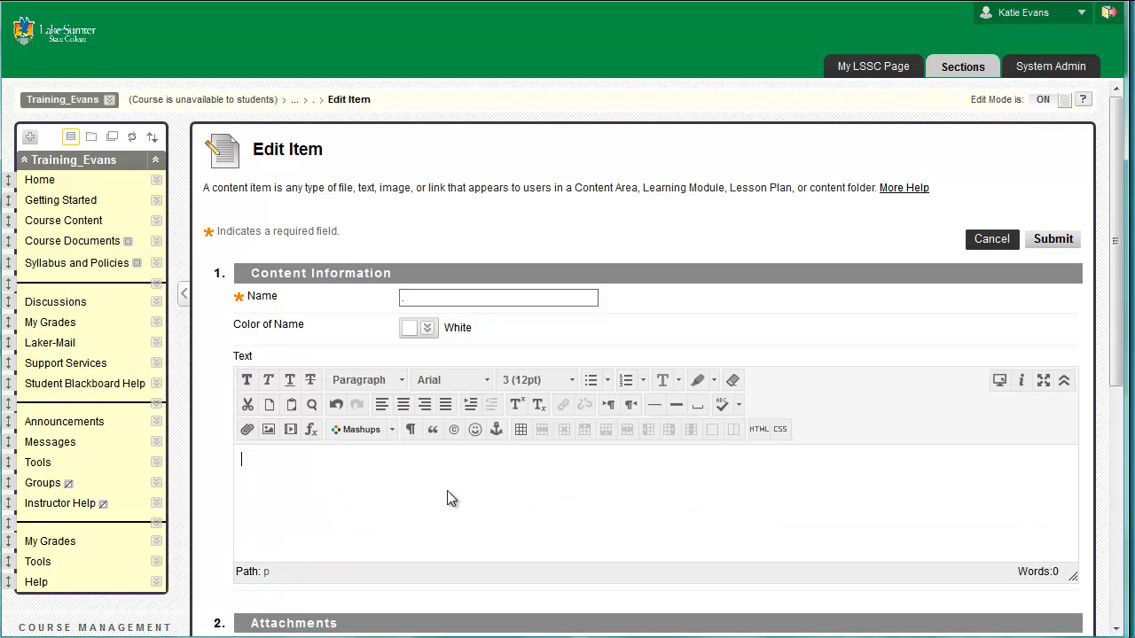
- Insert the "week 2" image file from the computer's CJ headings folder as the heading item's banner and save the item
click(268, 430)
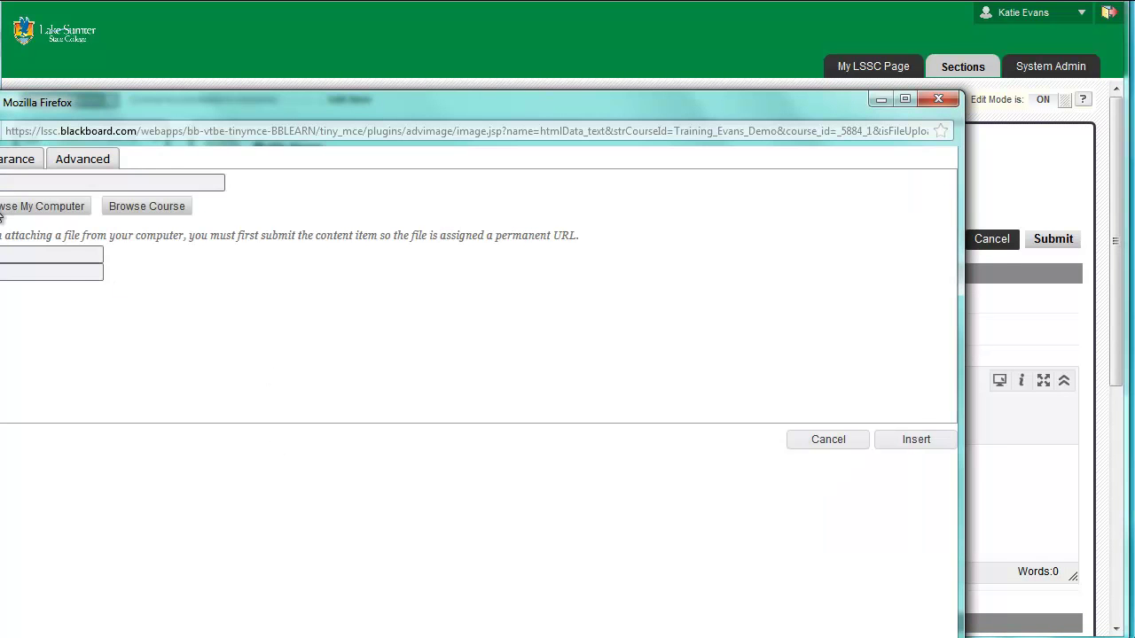
click(40, 206)
drag(446, 240, 447, 374)
click(399, 302)
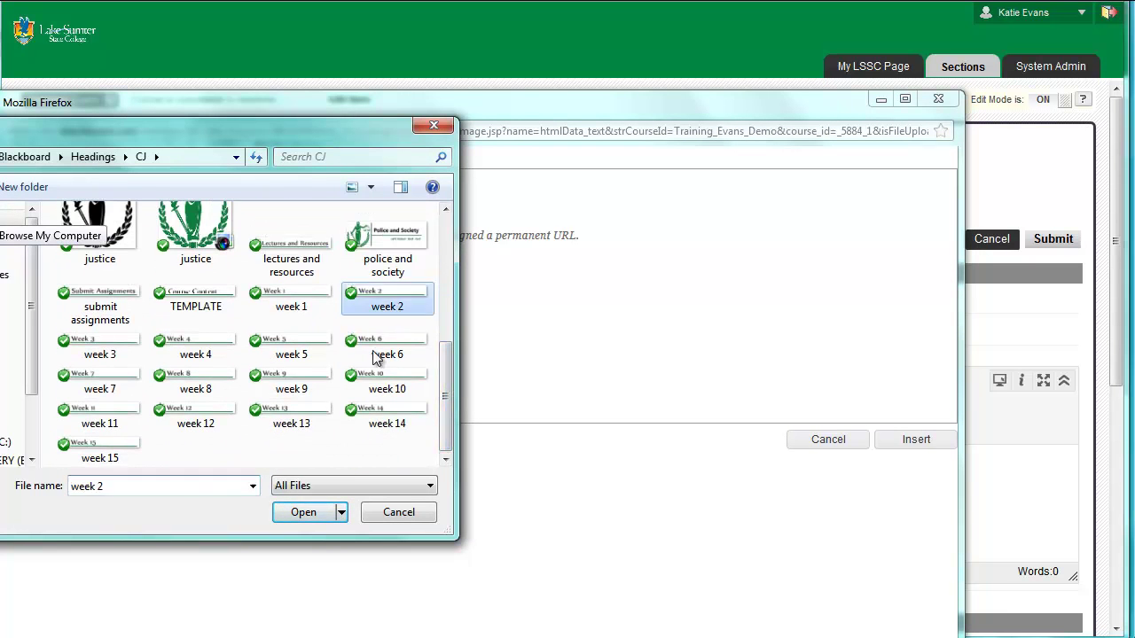
click(309, 514)
click(915, 599)
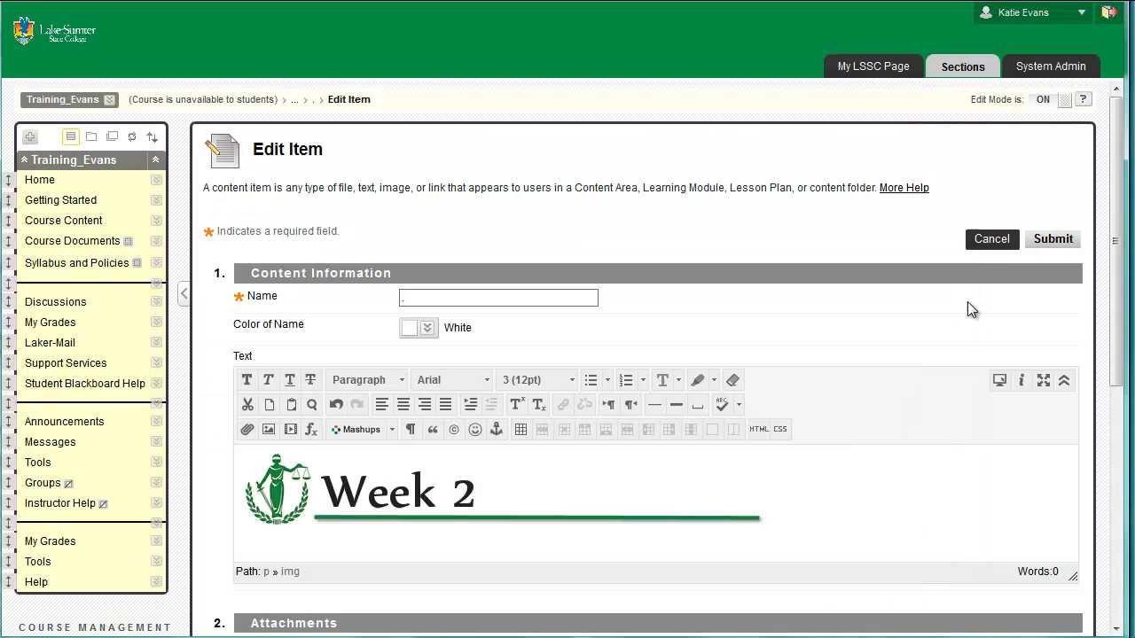
click(1049, 241)
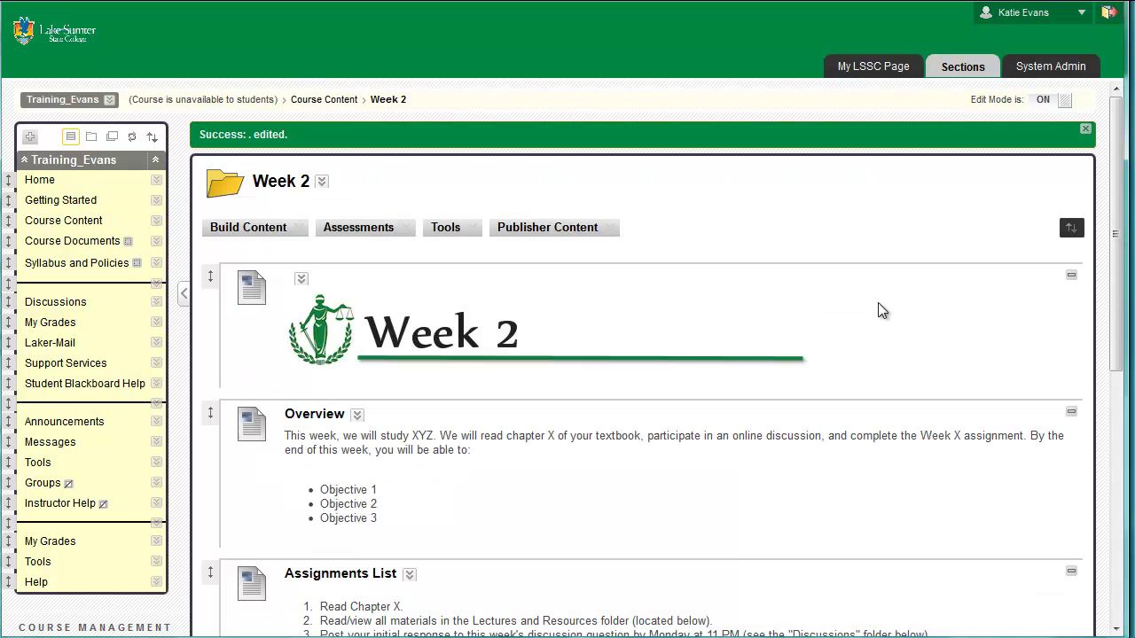
- Visit the Course Content, Course Documents, and Syllabus and Policies areas to review the course sections
click(321, 101)
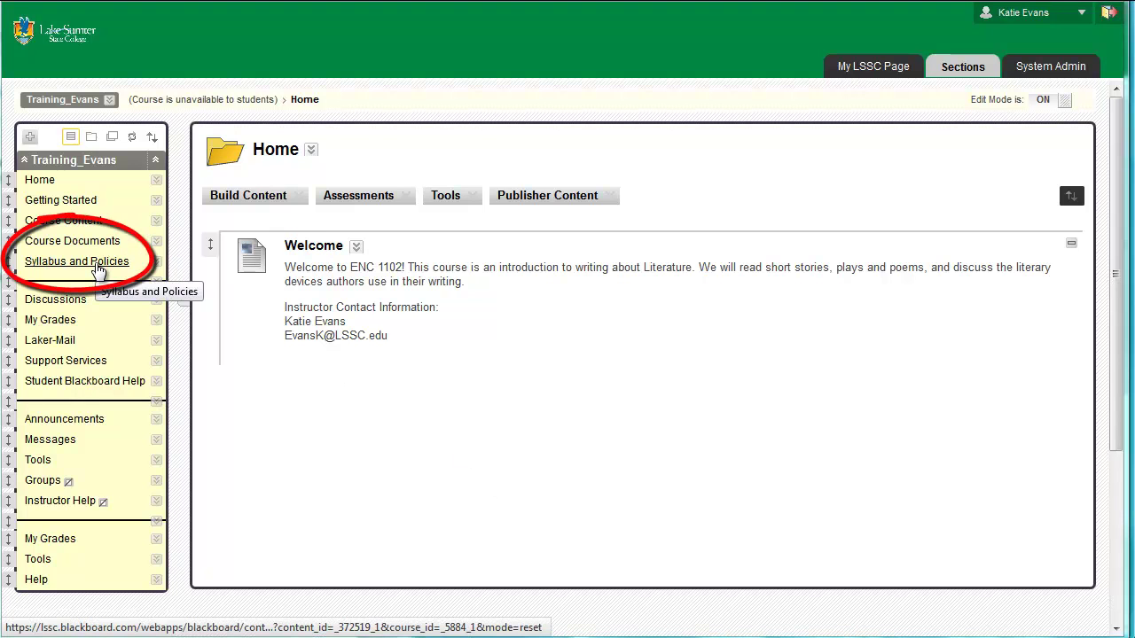
click(93, 250)
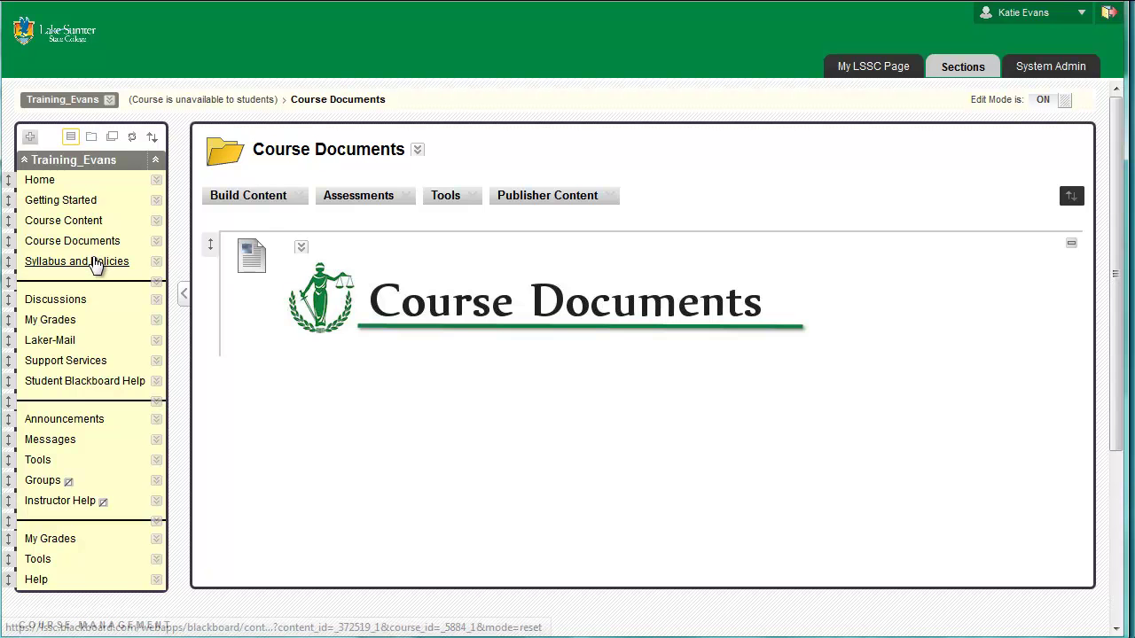
click(95, 262)
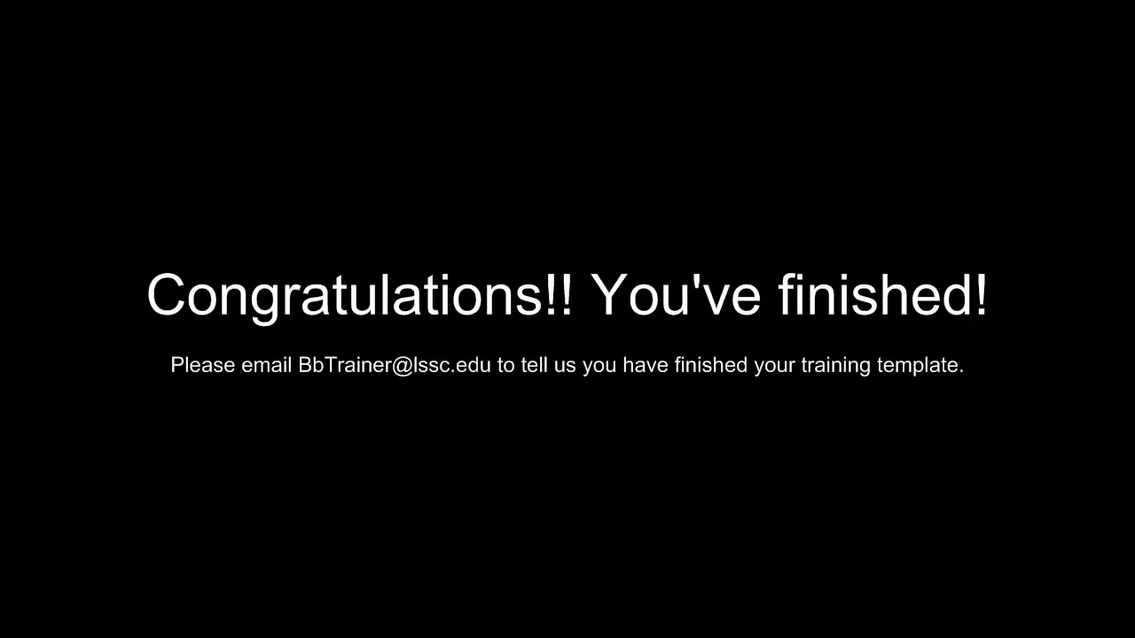